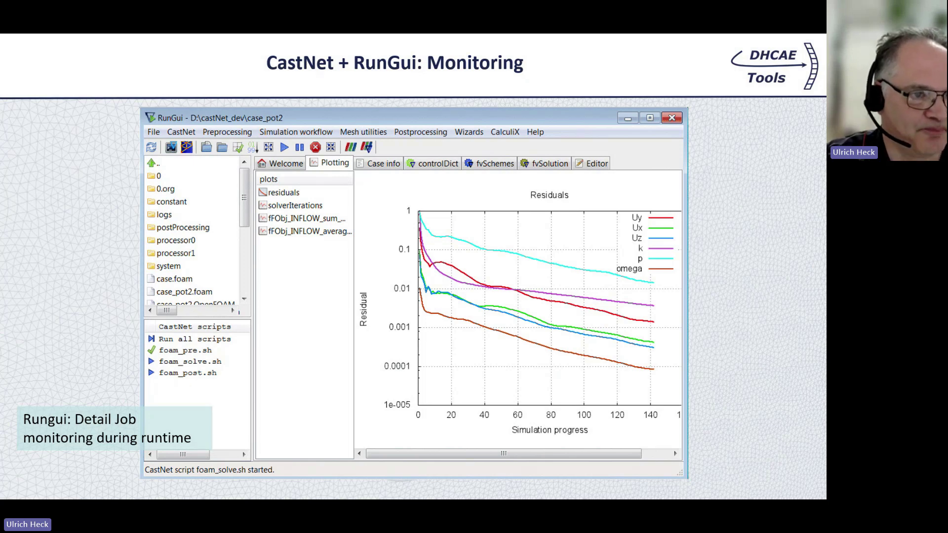
pyautogui.press('Right')
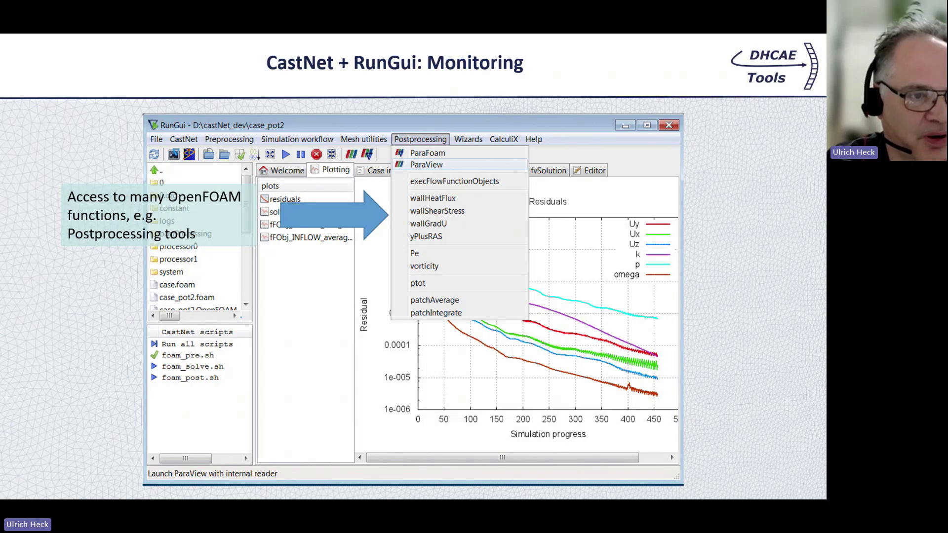
pyautogui.press('Right')
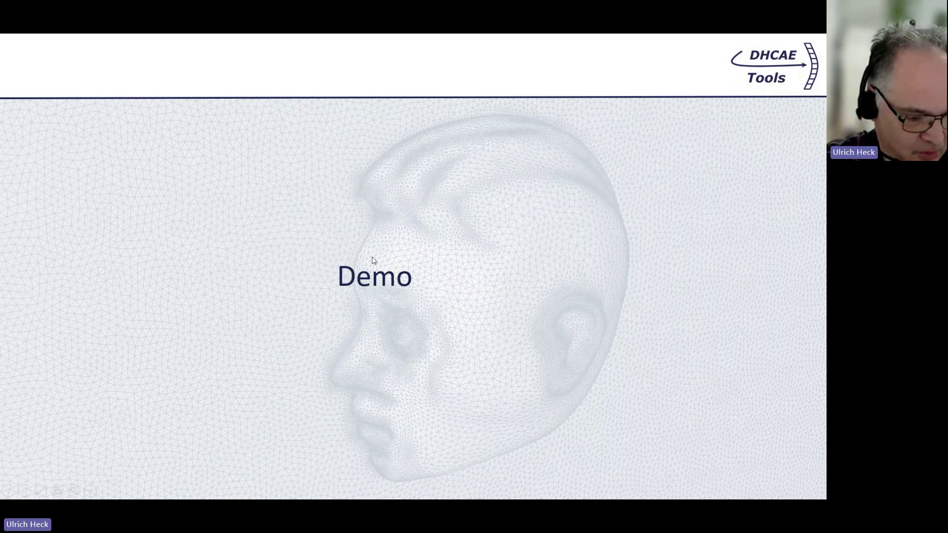
# Step: Leave the slide show for CastNet and import the geometry file distributer_24.x_t from the webinar folder
pyautogui.press('Escape')
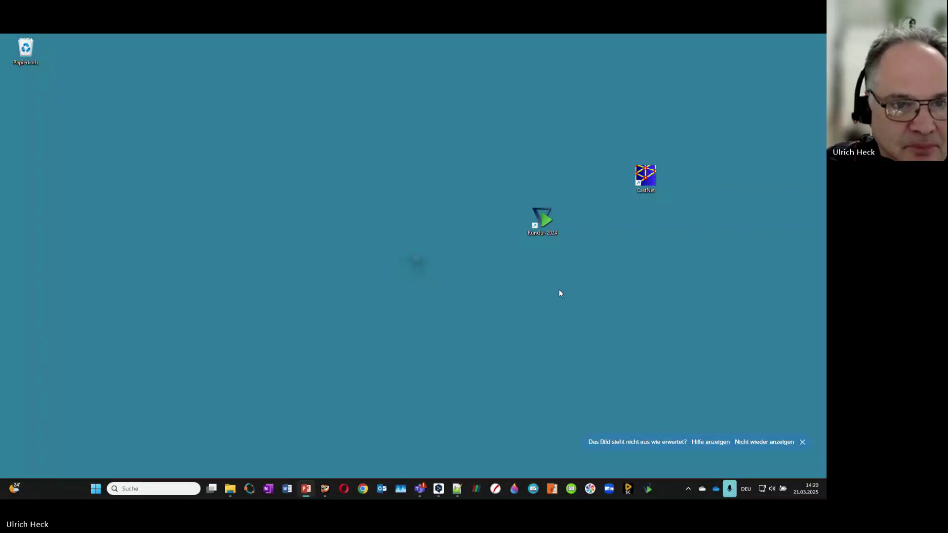
pyautogui.doubleClick(643, 181)
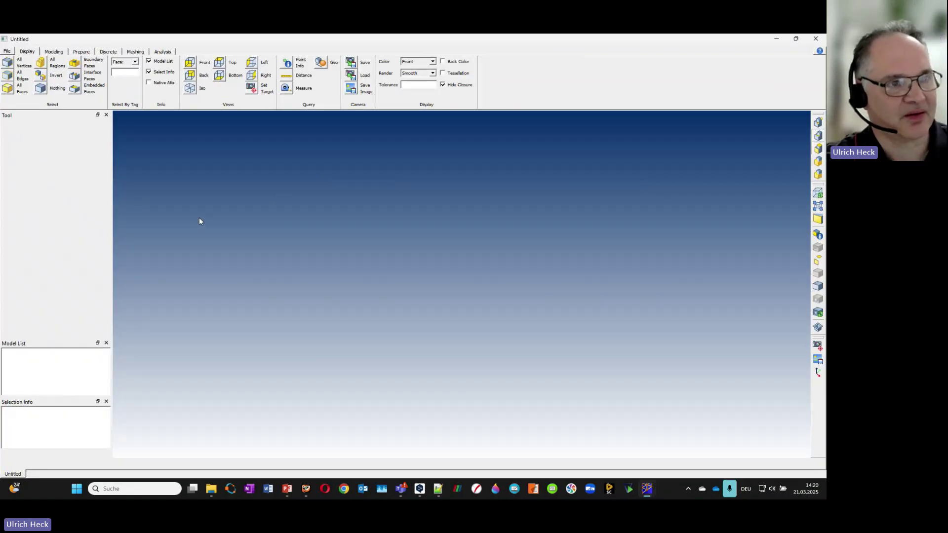
pyautogui.click(7, 51)
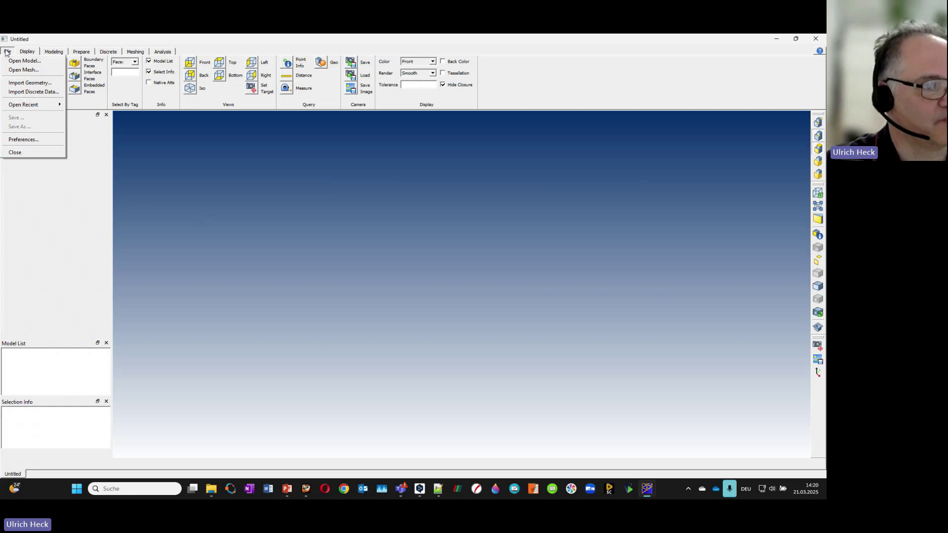
pyautogui.click(35, 87)
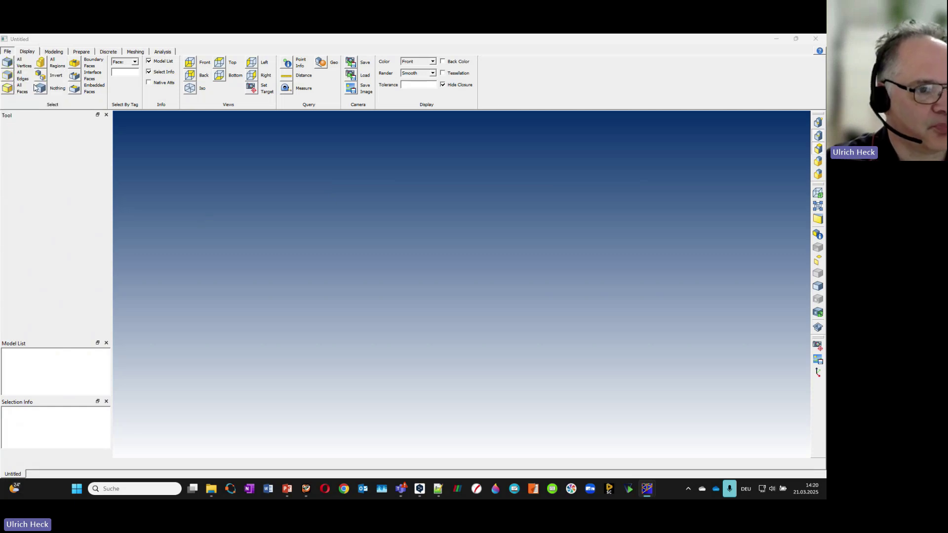
pyautogui.click(107, 103)
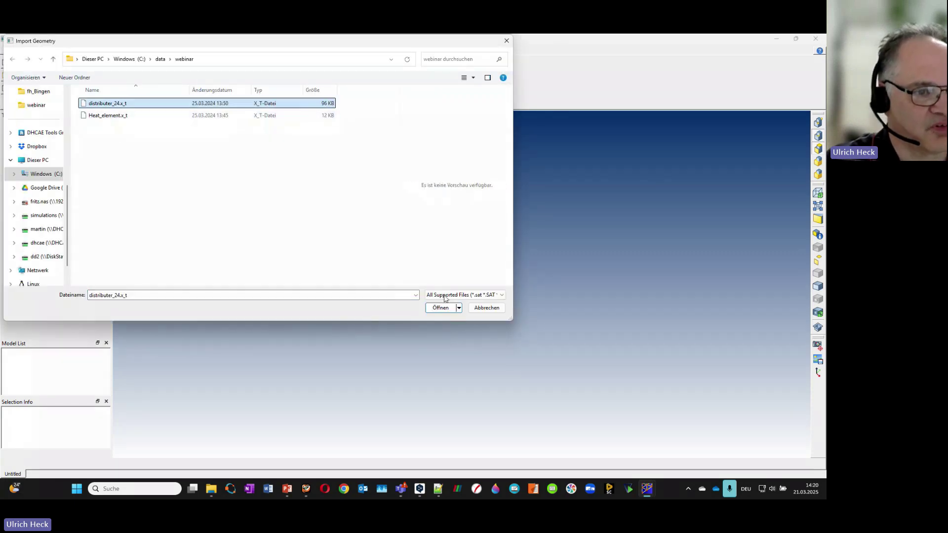
pyautogui.click(440, 308)
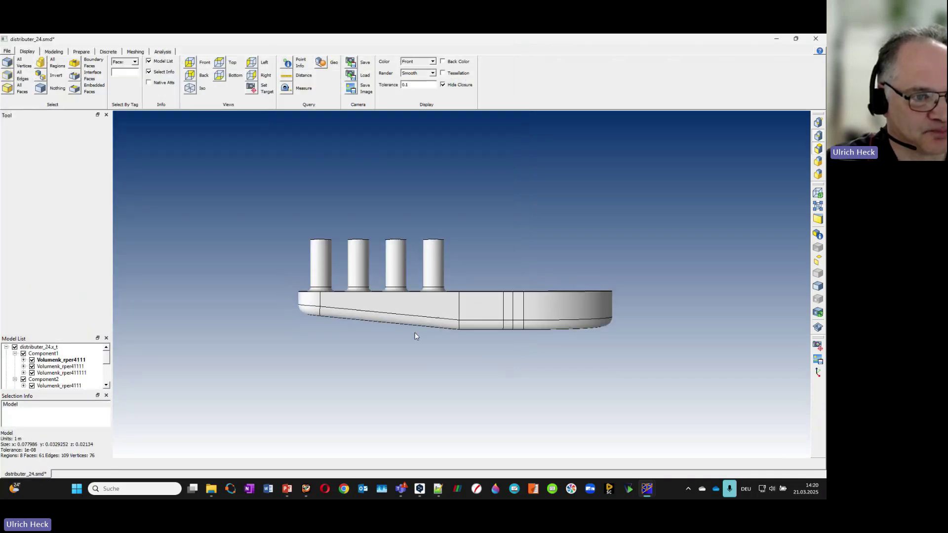
# Step: Orbit to an angled overview of the imported distributor and colour the model by region
pyautogui.moveTo(415, 332); pyautogui.dragTo(450, 322)
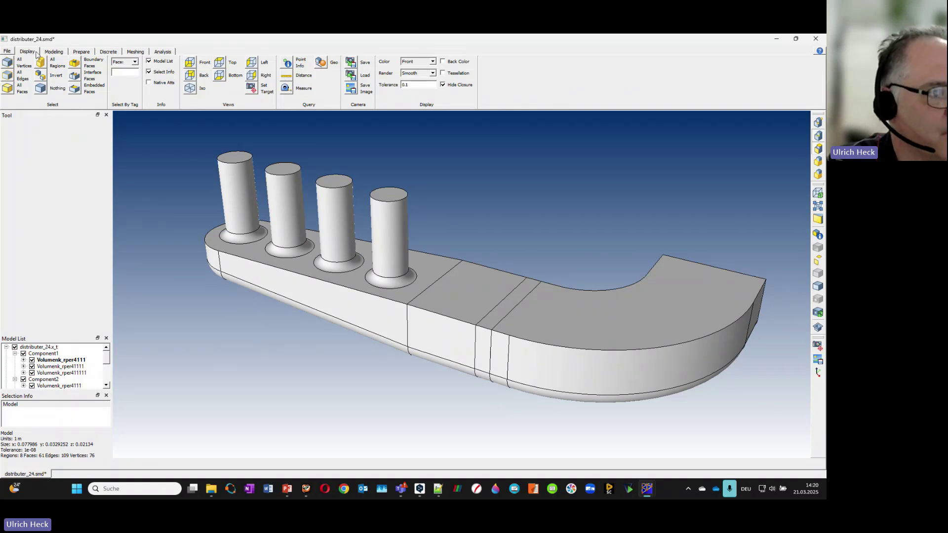
pyautogui.click(52, 52)
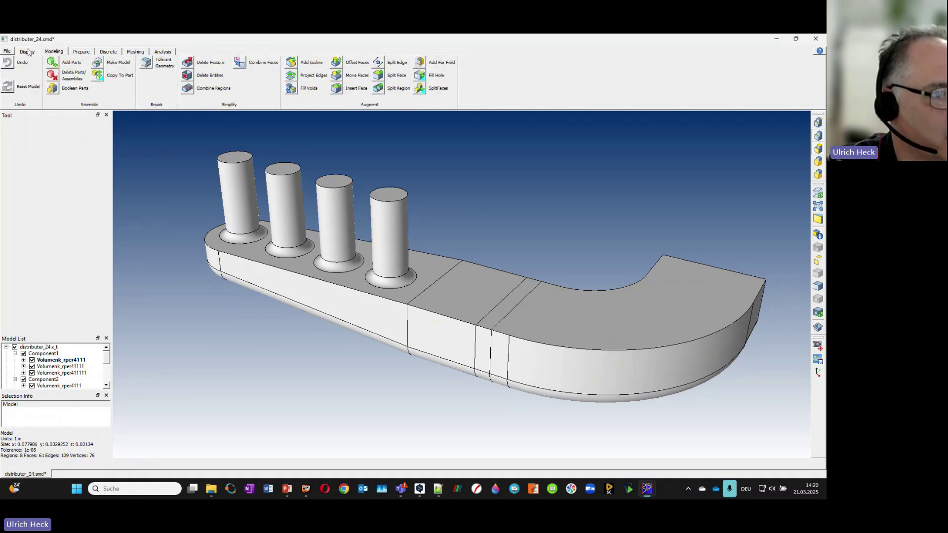
pyautogui.click(28, 52)
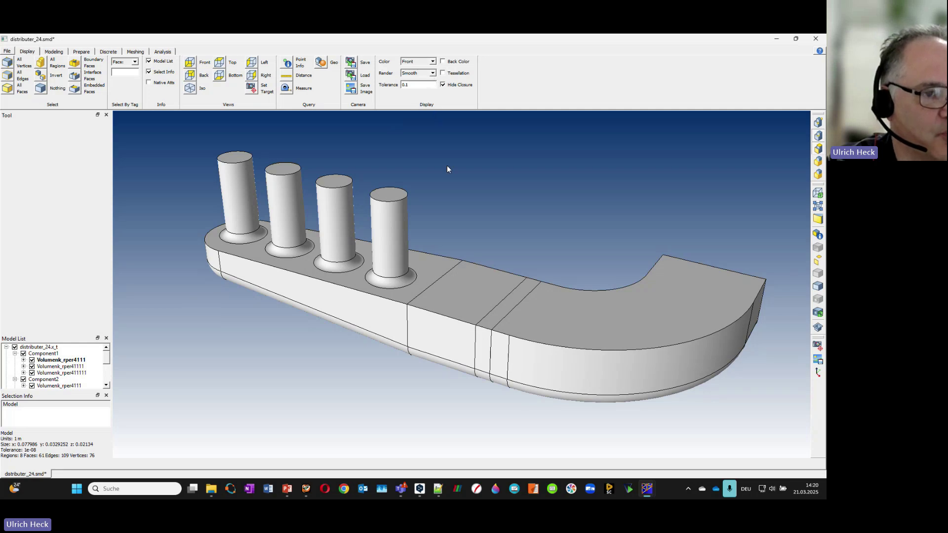
pyautogui.click(434, 62)
pyautogui.click(418, 75)
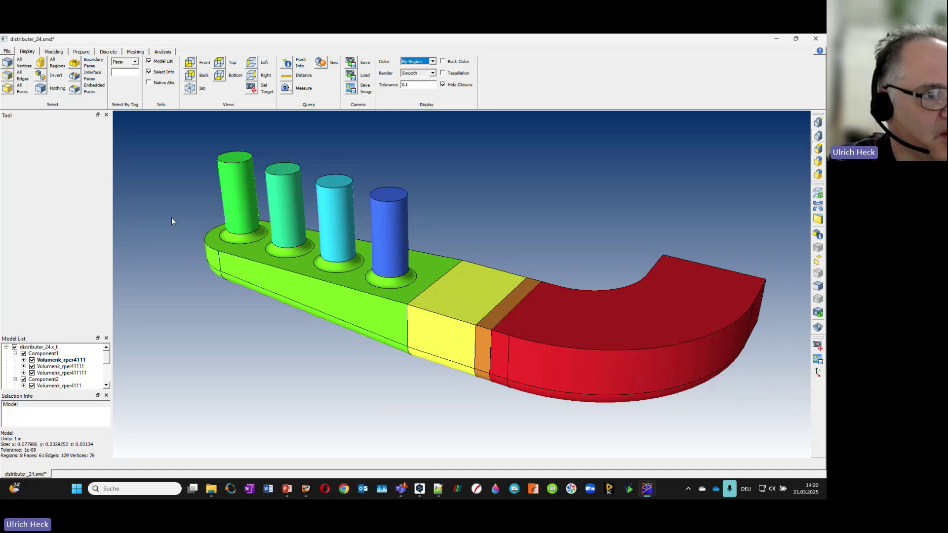
pyautogui.click(54, 52)
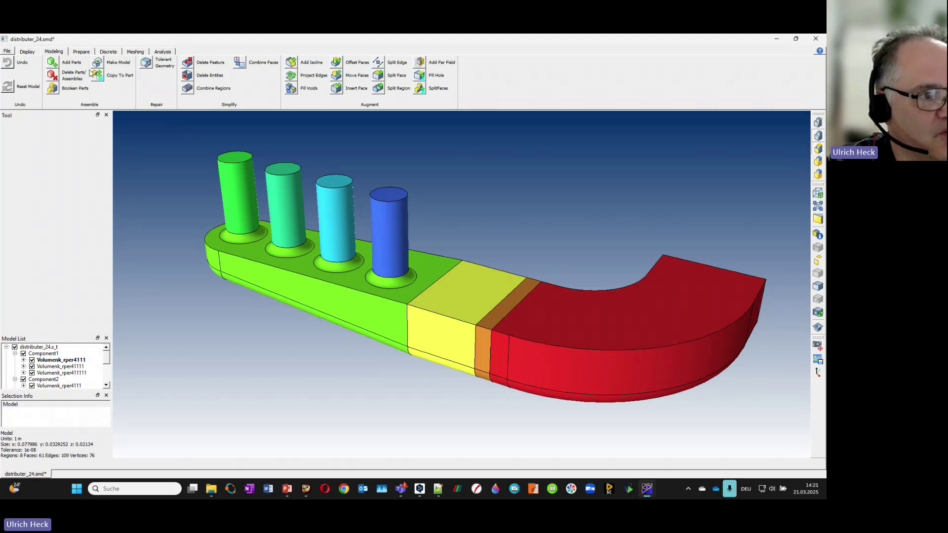
pyautogui.click(81, 51)
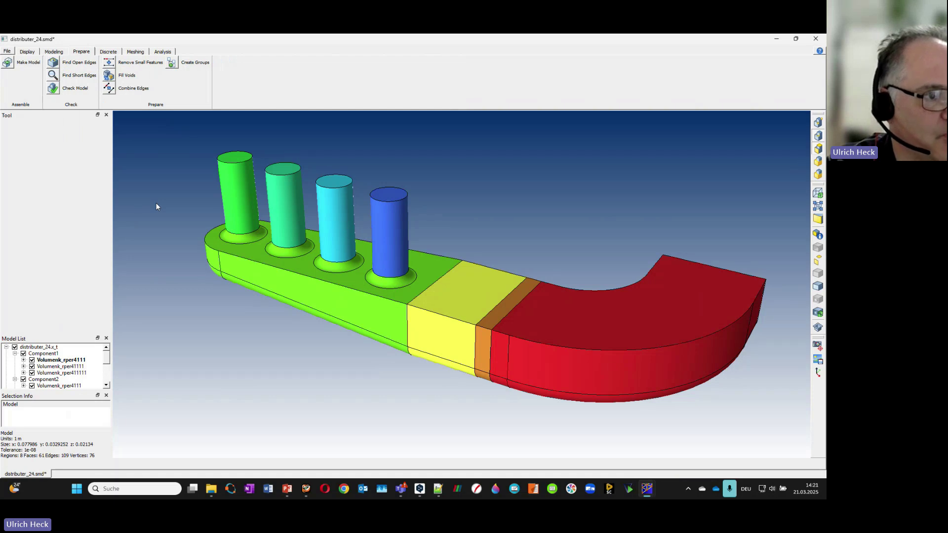
pyautogui.click(105, 52)
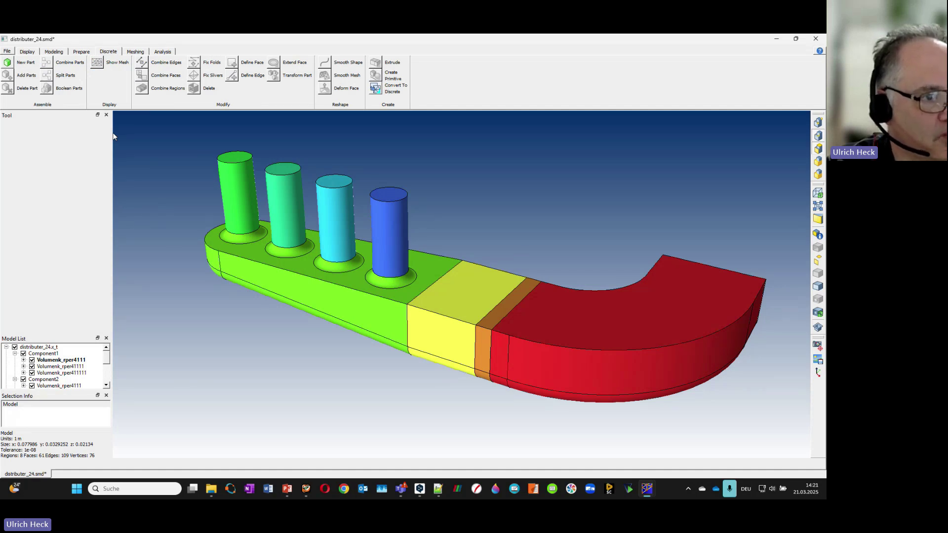
pyautogui.click(136, 51)
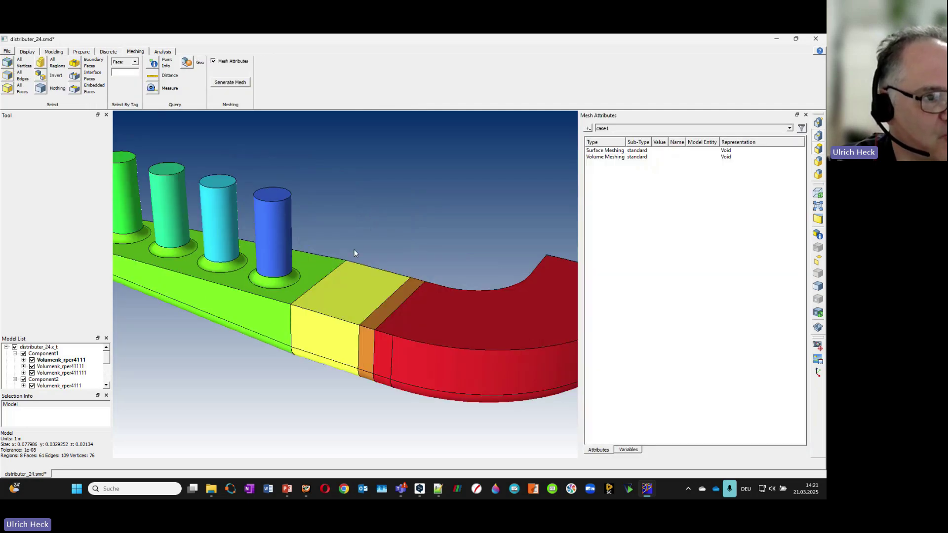
pyautogui.click(163, 51)
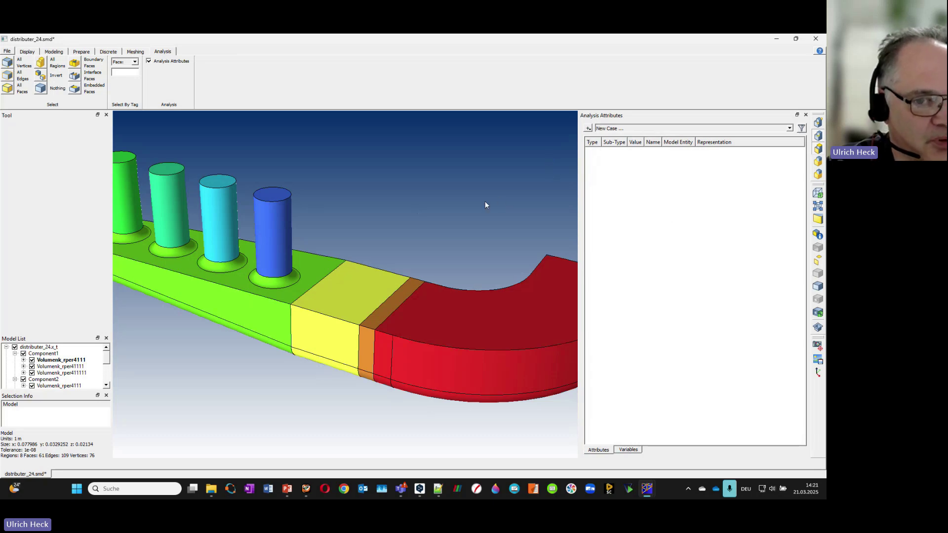
pyautogui.click(27, 51)
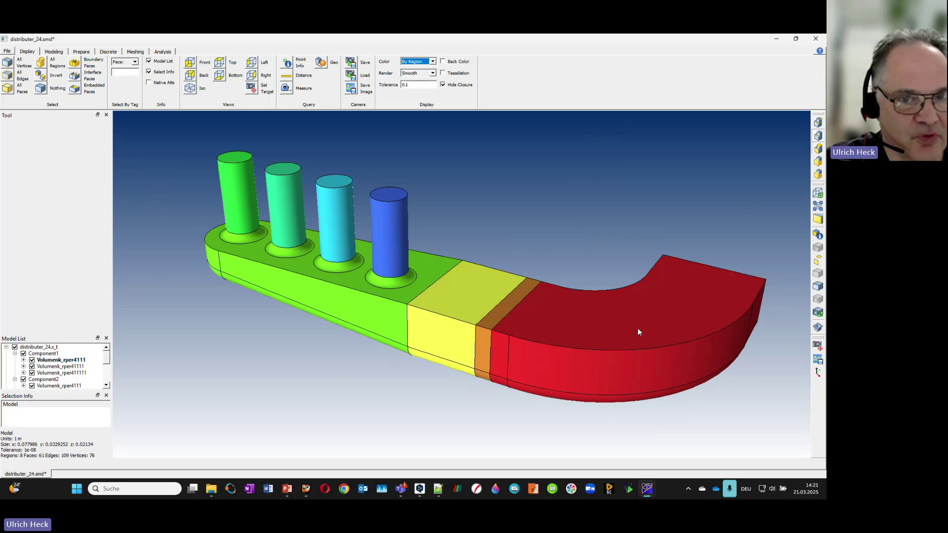
# Step: Highlight the curved end's top face, its whole region and the region of the nearest cylinder, and clear the selection
pyautogui.click(663, 325)
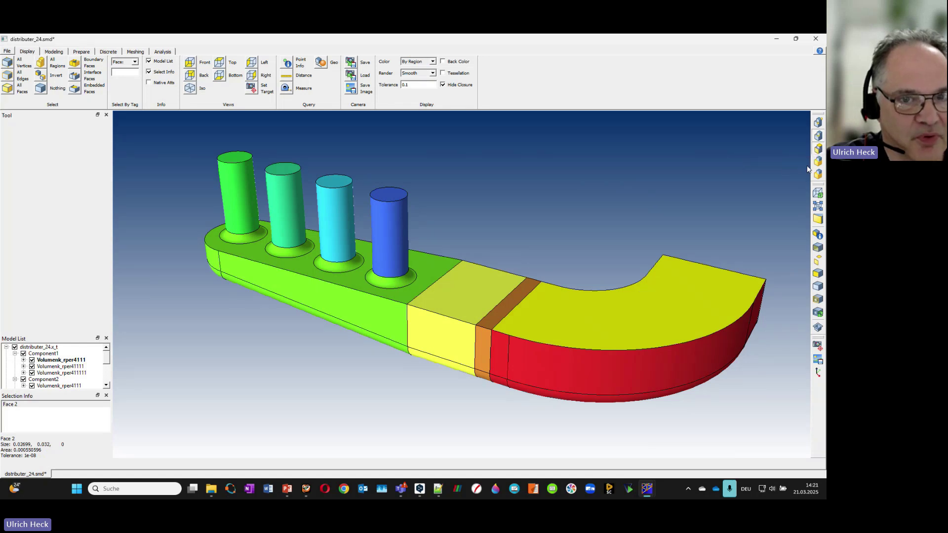
pyautogui.click(694, 341)
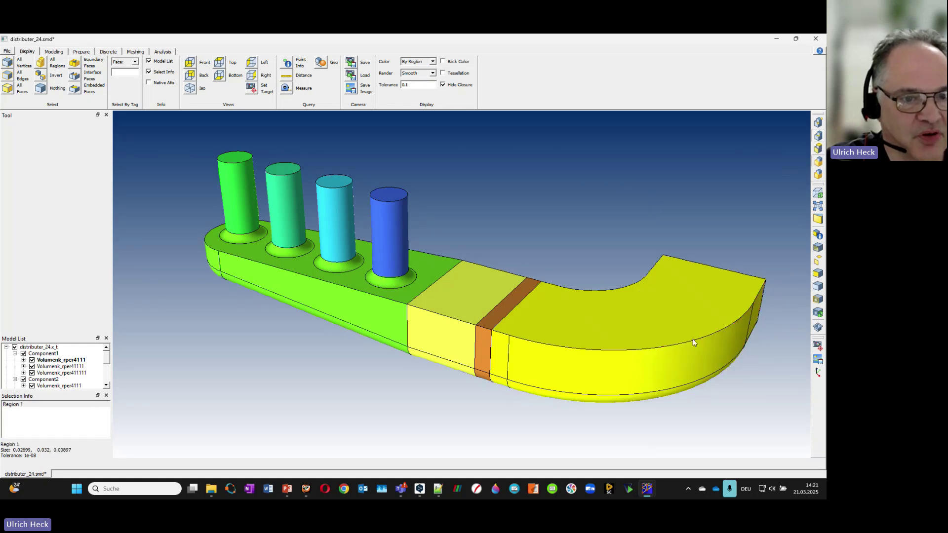
pyautogui.click(606, 272)
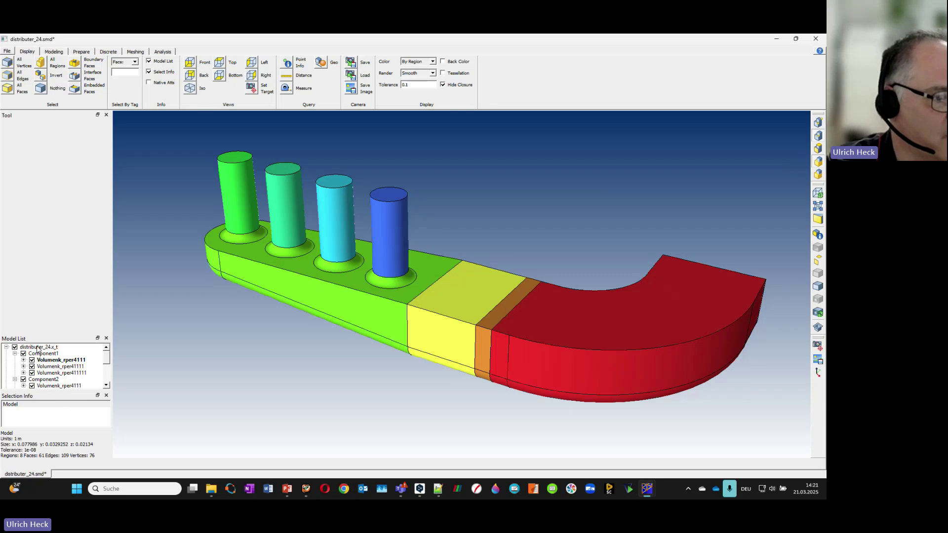
pyautogui.click(396, 233)
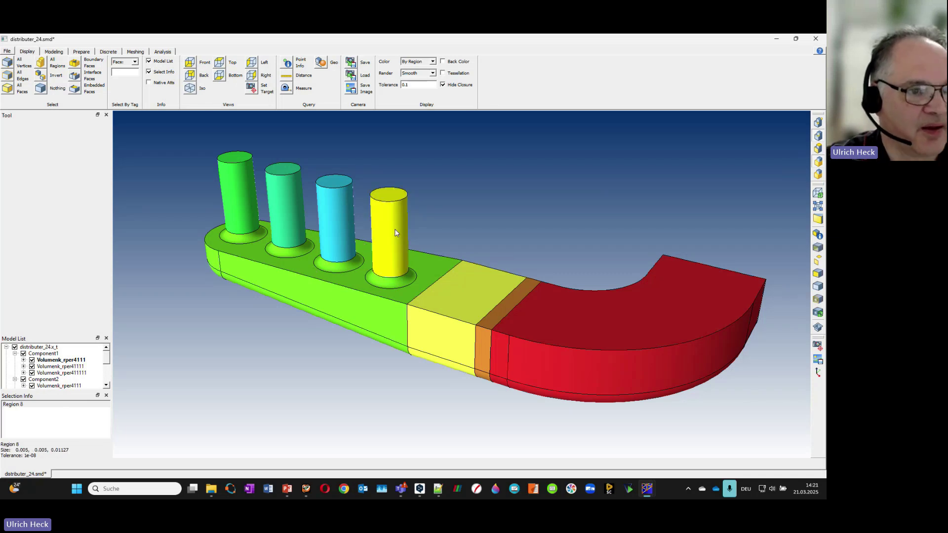
pyautogui.click(493, 189)
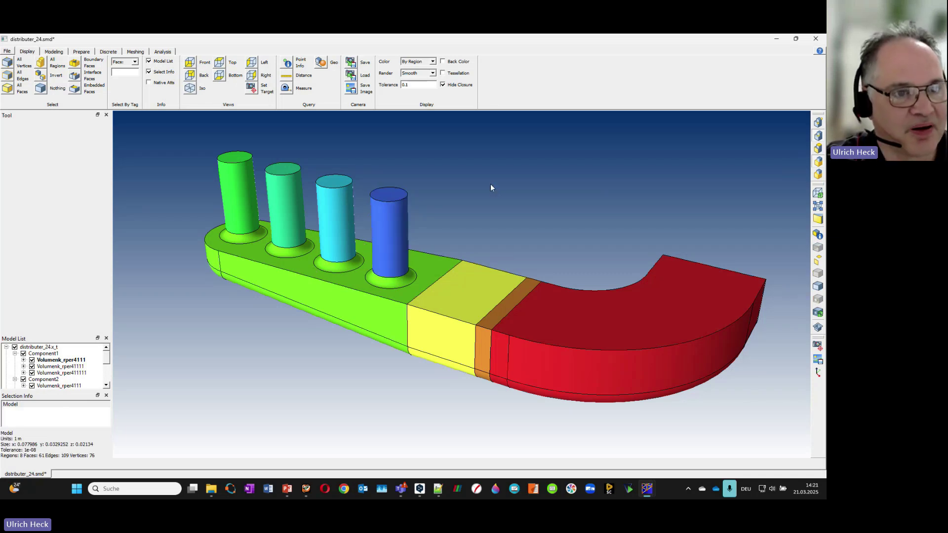
# Step: Hide the side face of the cylinder nearest the curved end and both coincident circular faces at its base to inspect the interface
pyautogui.click(818, 148)
pyautogui.click(390, 227)
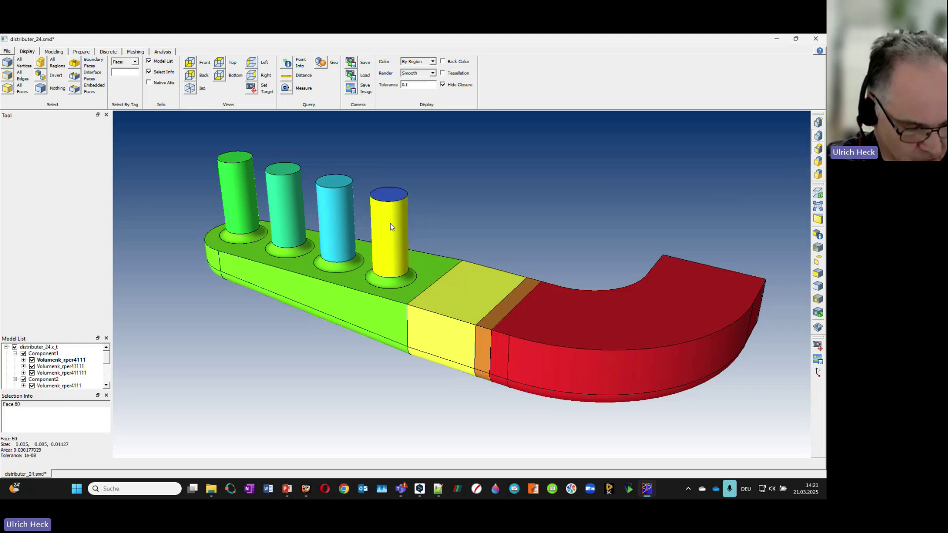
pyautogui.press('h')
pyautogui.click(394, 270)
pyautogui.moveTo(421, 295); pyautogui.dragTo(420, 331, button='middle')
pyautogui.scroll(5, 401, 280)
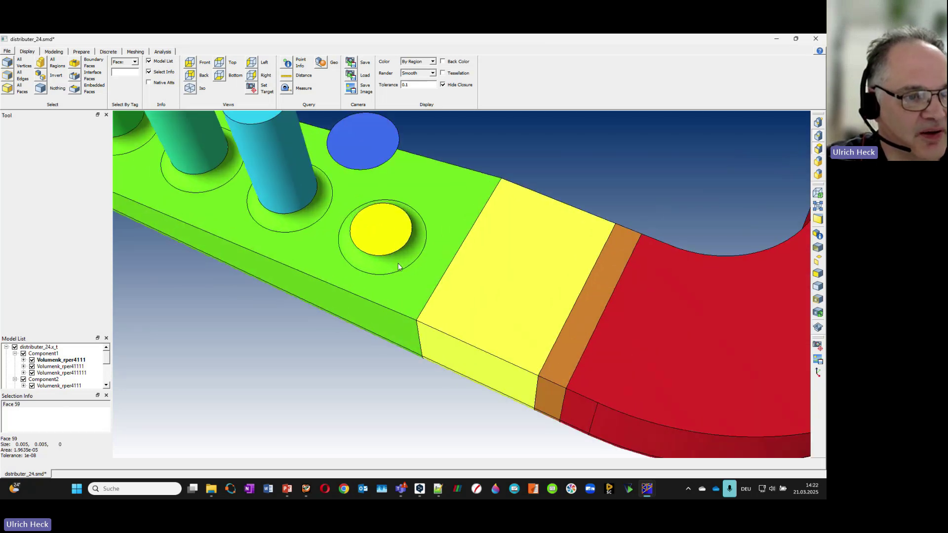
pyautogui.moveTo(396, 257); pyautogui.dragTo(392, 230, button='middle')
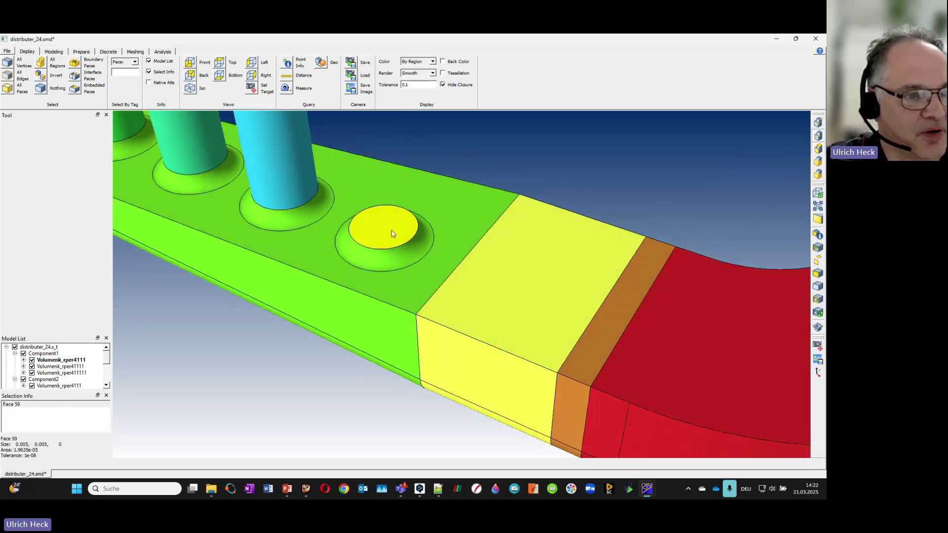
pyautogui.press('h')
pyautogui.click(392, 234)
pyautogui.press('h')
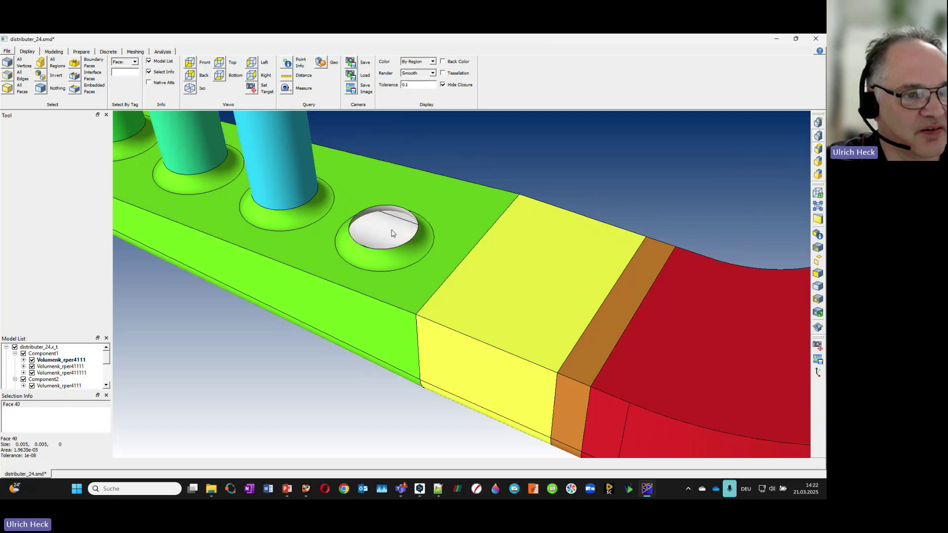
# Step: Make a non-manifold model from the entire distributer_24.x_t assembly
pyautogui.scroll(-10, 385, 177)
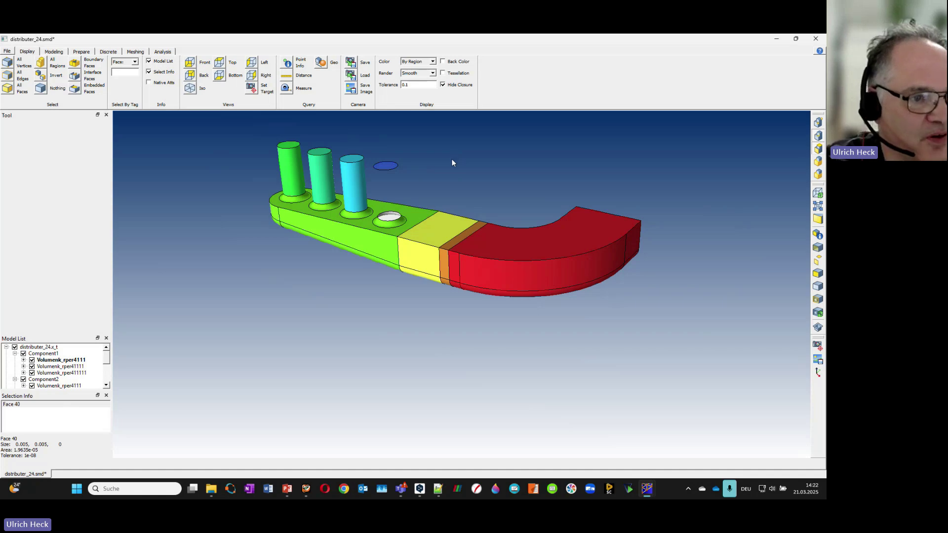
pyautogui.scroll(5, 451, 161)
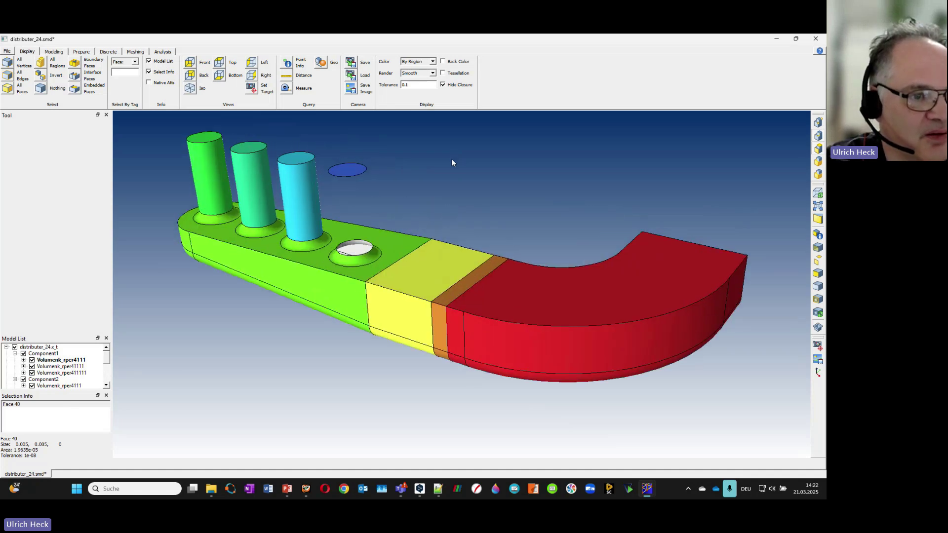
pyautogui.moveTo(482, 210); pyautogui.dragTo(486, 216)
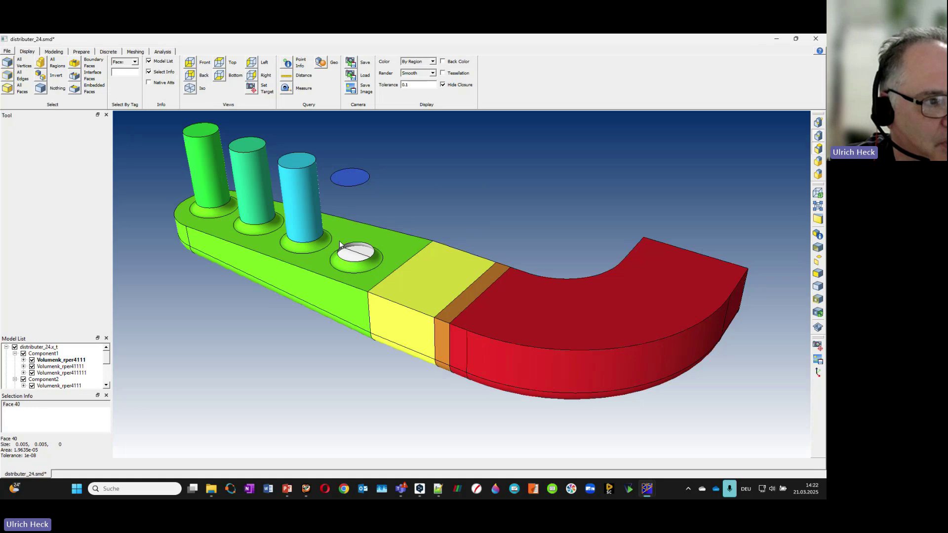
pyautogui.click(52, 52)
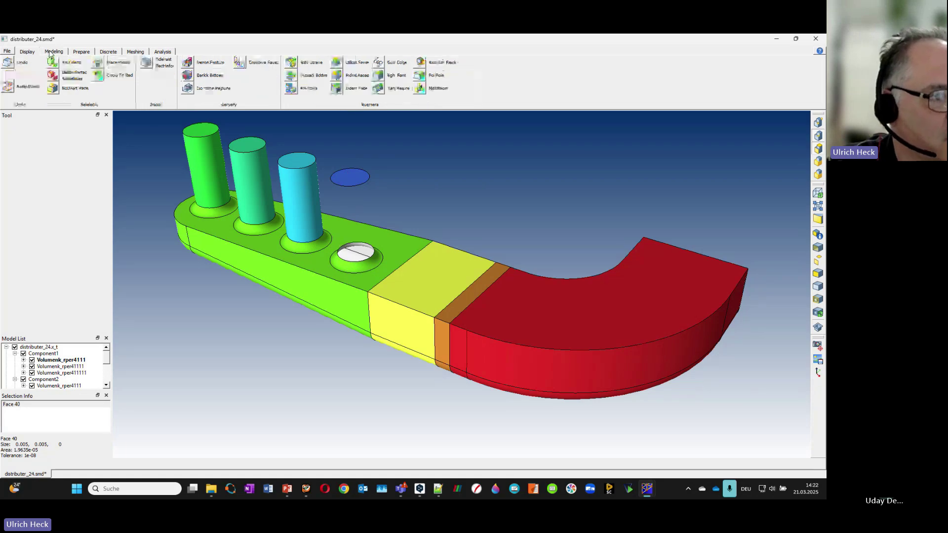
pyautogui.click(97, 63)
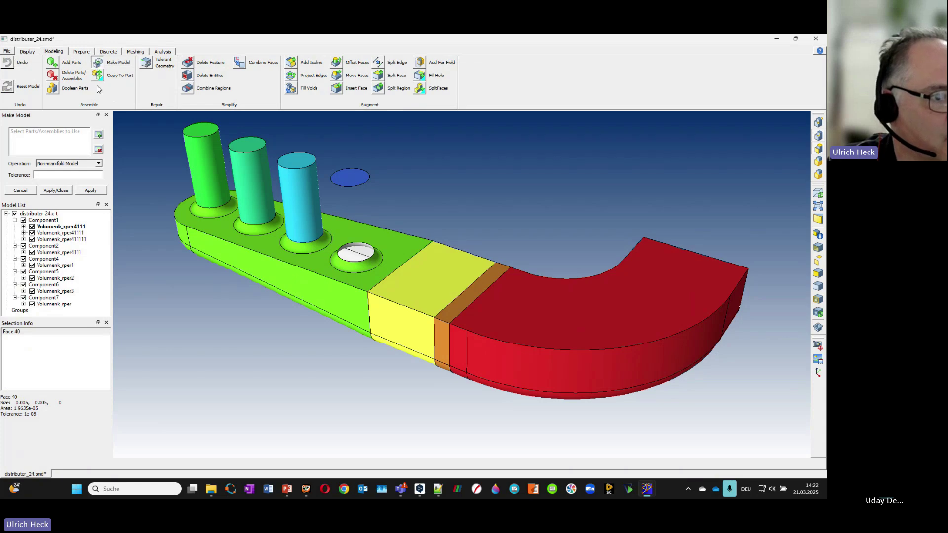
pyautogui.click(51, 215)
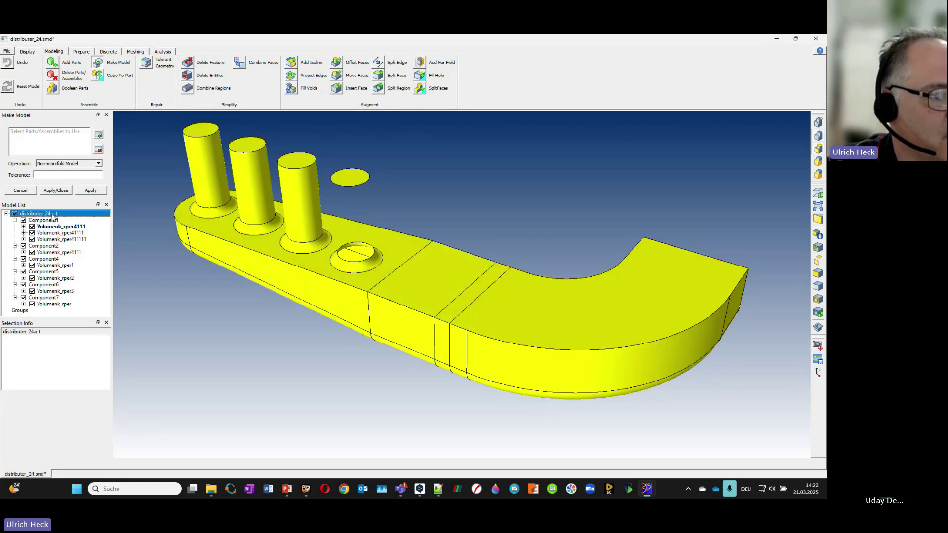
pyautogui.click(100, 135)
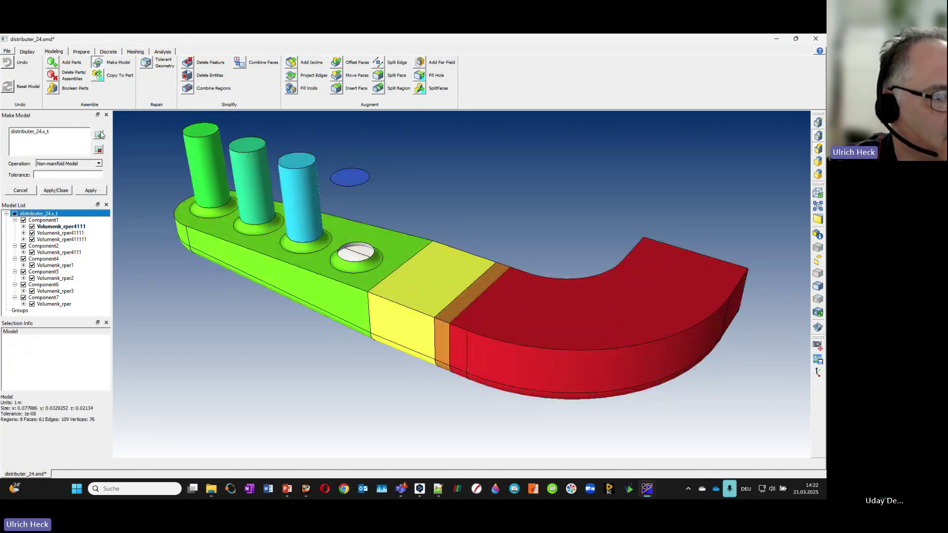
pyautogui.click(93, 191)
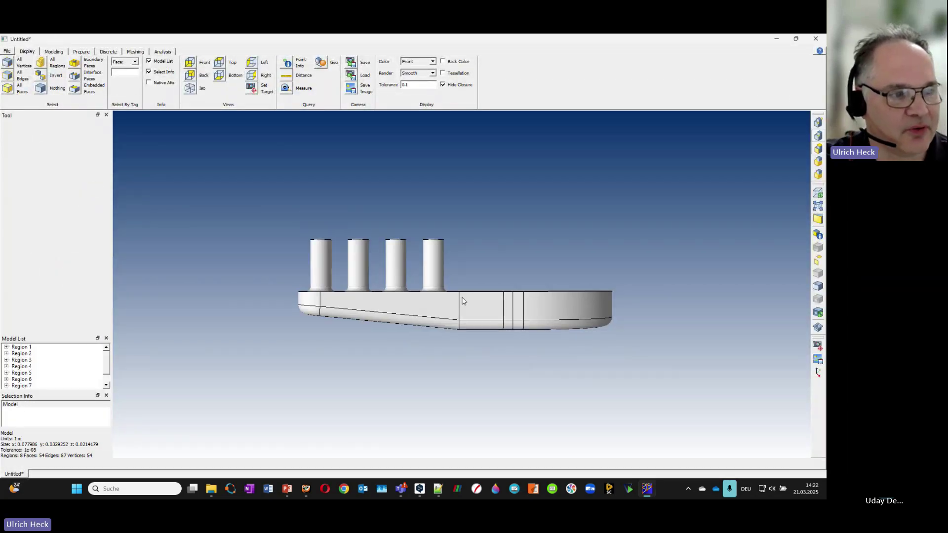
# Step: Compare the non-manifold model with the original assembly by shrinking its window, restore it to full size and orbit to an angled overview
pyautogui.moveTo(462, 301); pyautogui.dragTo(425, 362)
pyautogui.moveTo(79, 38); pyautogui.dragTo(92, 74)
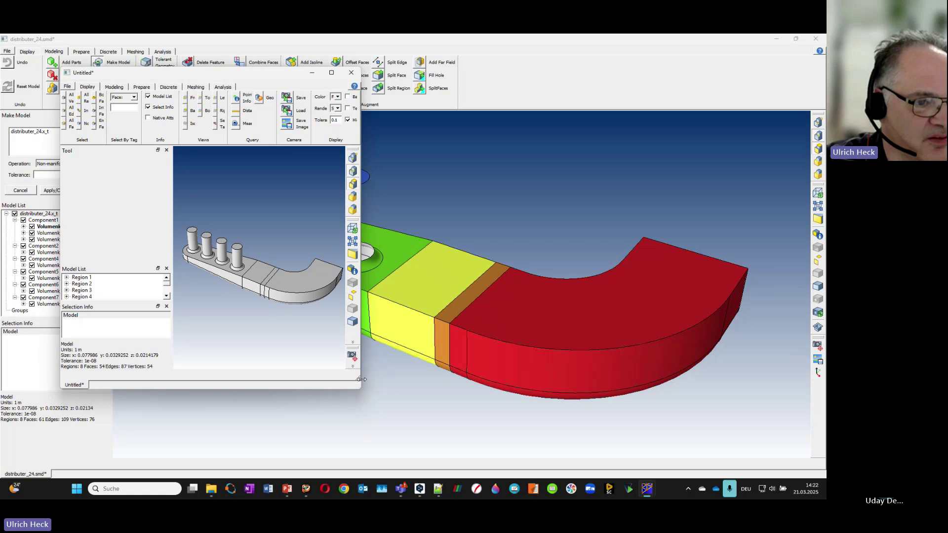
pyautogui.moveTo(362, 387); pyautogui.dragTo(666, 389)
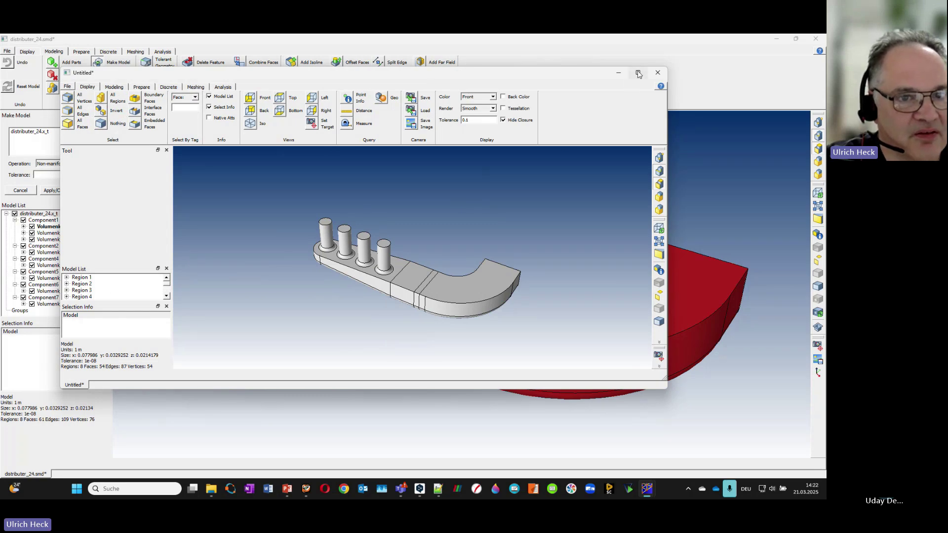
pyautogui.moveTo(639, 74)
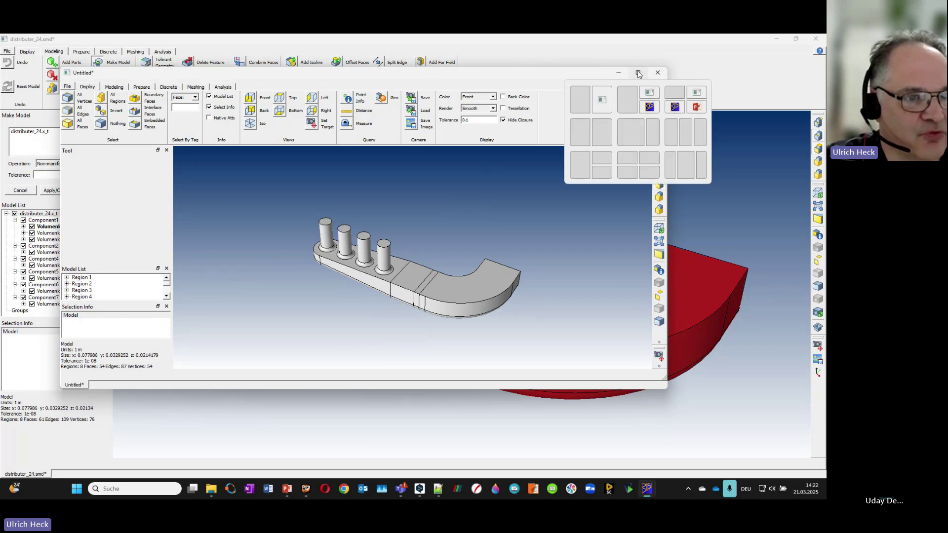
pyautogui.click(638, 74)
pyautogui.moveTo(423, 271); pyautogui.dragTo(461, 302, button='middle')
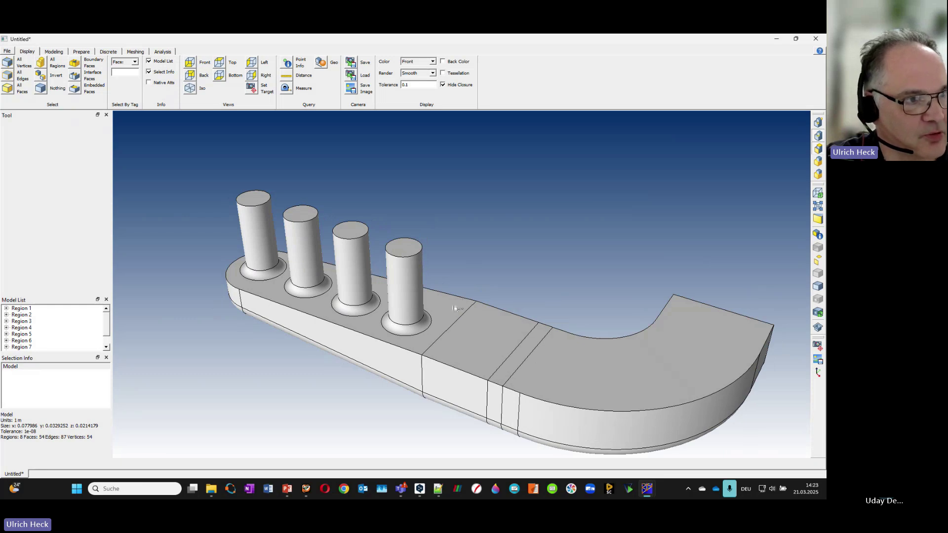
# Step: Check the general preferences for the option that immediately creates a non-manifold model from a native assembly, and close them
pyautogui.click(6, 51)
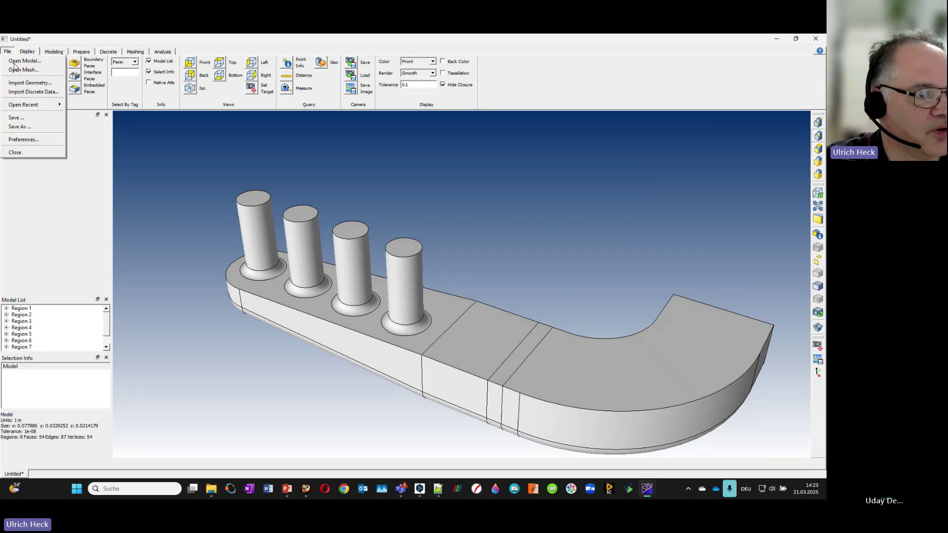
pyautogui.click(50, 142)
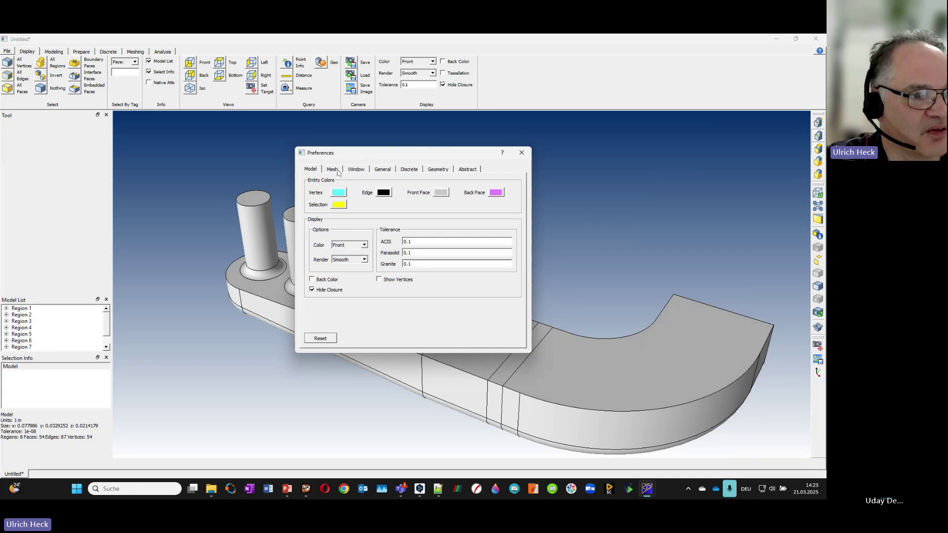
pyautogui.click(381, 171)
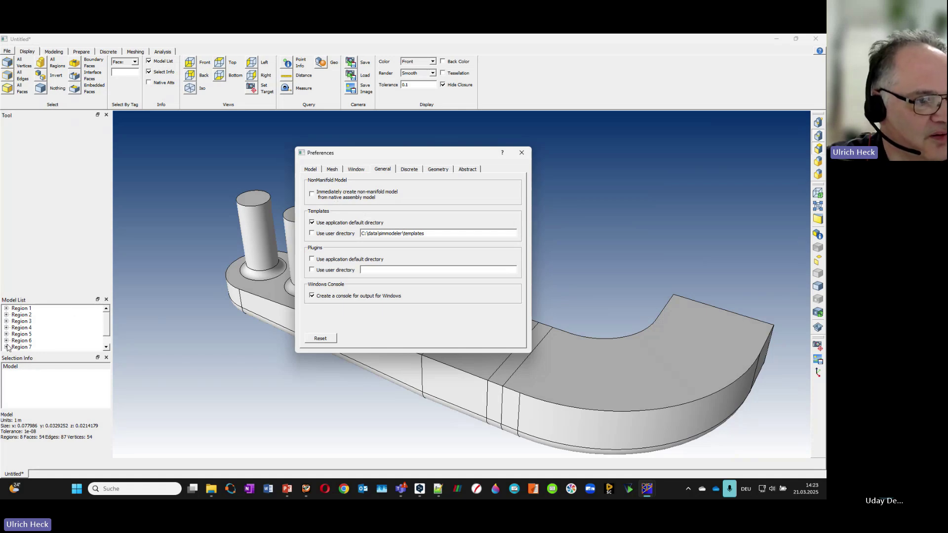
pyautogui.click(521, 152)
# Step: Hide the side and base faces of the two cylinders nearest the curved end to inspect their interfaces, and show all faces again
pyautogui.scroll(3, 432, 275)
pyautogui.scroll(-2, 432, 280)
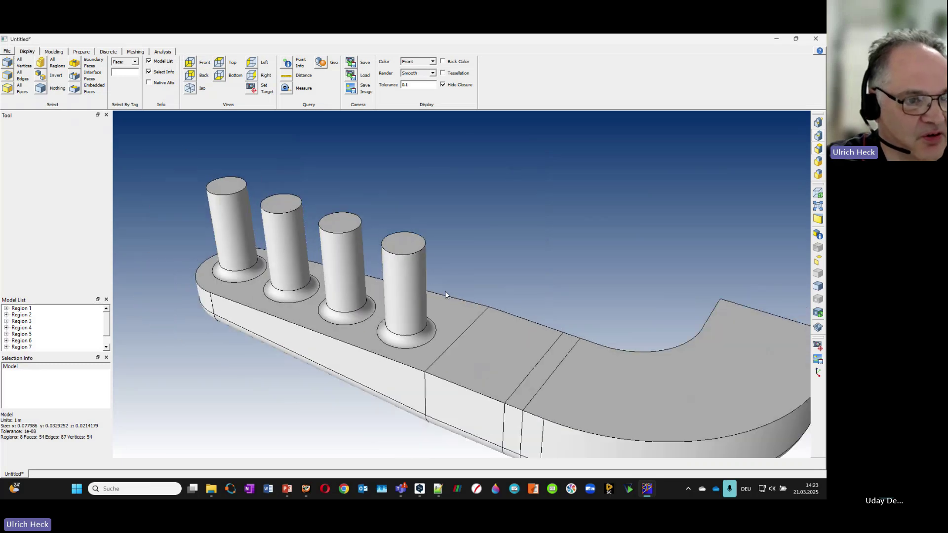
pyautogui.click(408, 292)
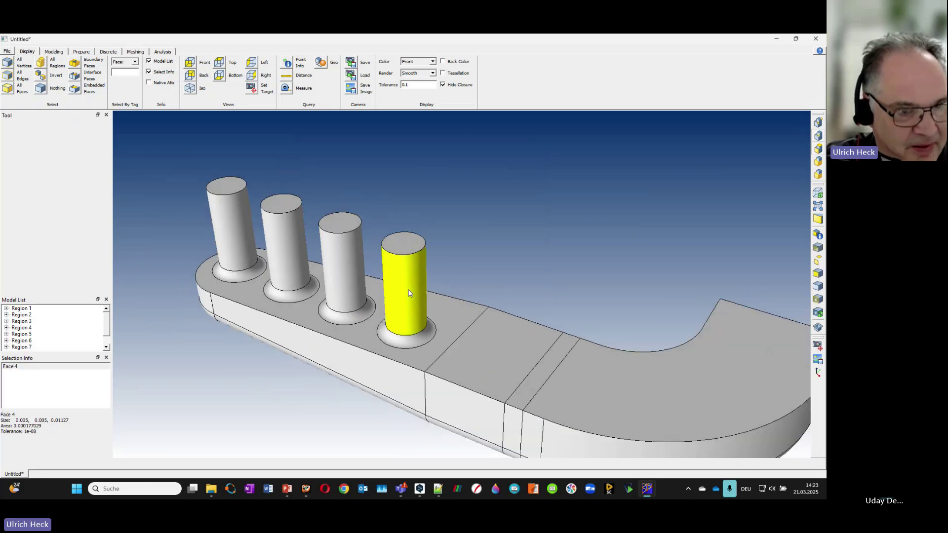
pyautogui.press('h')
pyautogui.click(411, 324)
pyautogui.press('h')
pyautogui.moveTo(414, 324); pyautogui.dragTo(357, 283, button='middle')
pyautogui.click(349, 270)
pyautogui.press('h')
pyautogui.click(347, 319)
pyautogui.press('h')
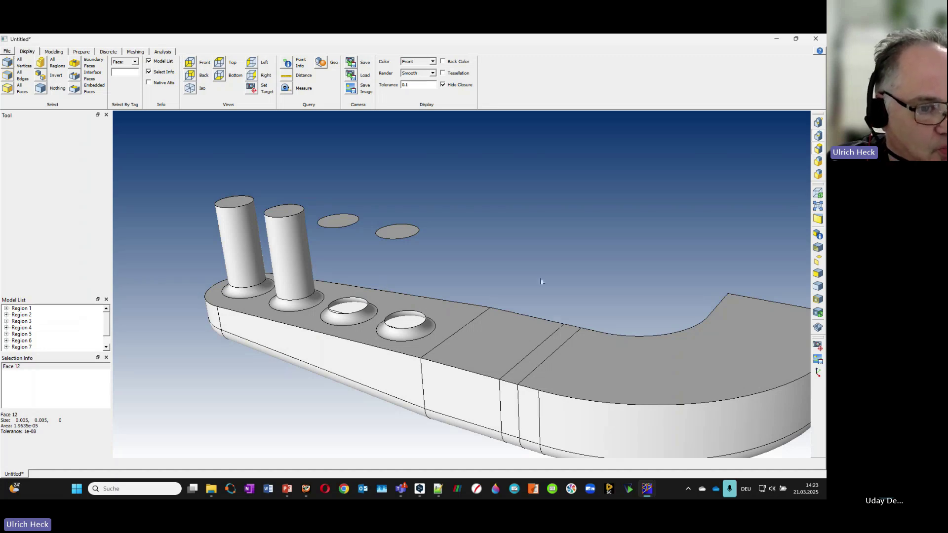
pyautogui.scroll(-2, 542, 282)
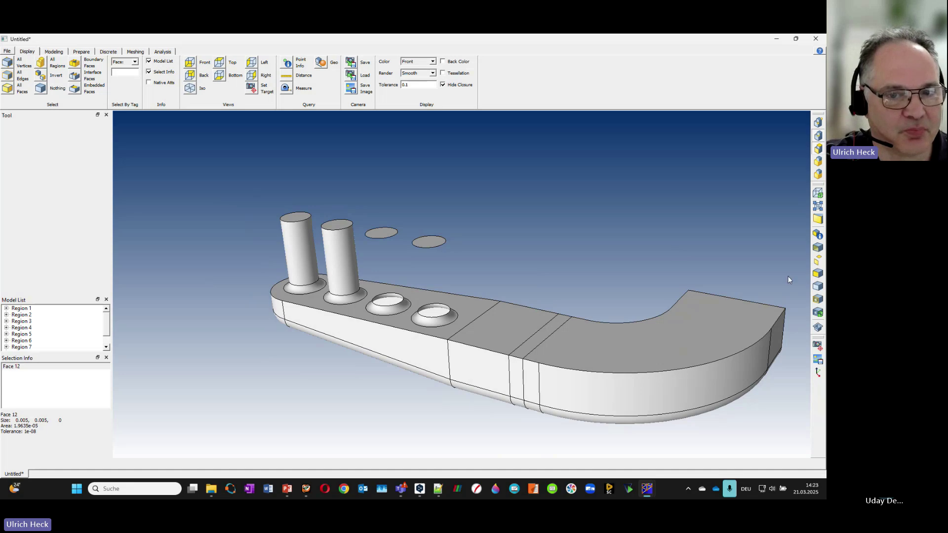
pyautogui.scroll(3, 467, 239)
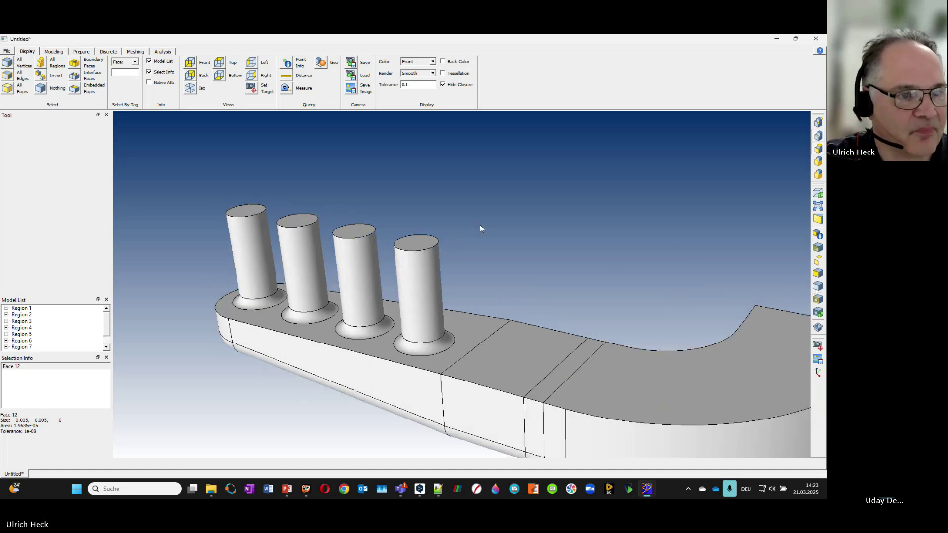
# Step: Colour the non-manifold model by region
pyautogui.moveTo(426, 182); pyautogui.dragTo(381, 200, button='middle')
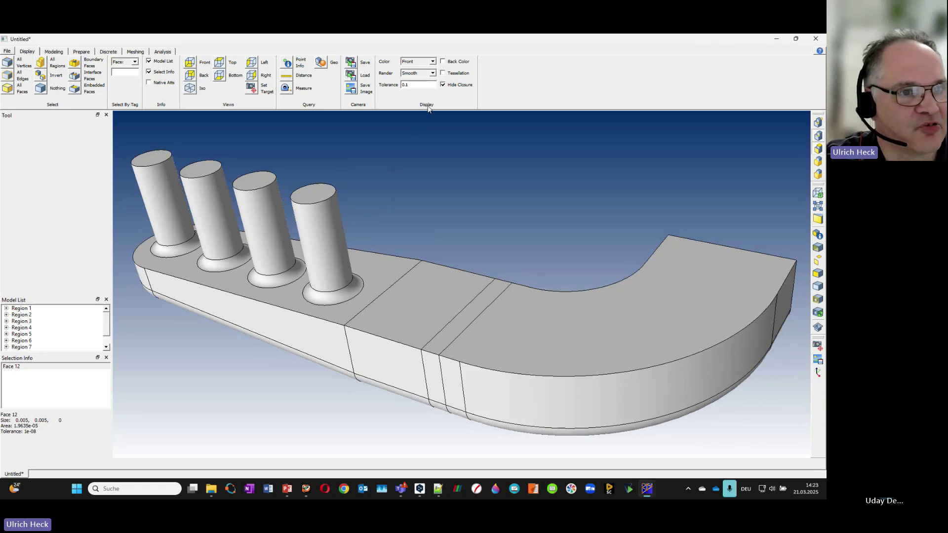
pyautogui.click(432, 62)
pyautogui.click(418, 79)
pyautogui.moveTo(434, 265)
pyautogui.mouseDown(button='middle')
pyautogui.moveTo(432, 233)
pyautogui.moveTo(448, 277)
pyautogui.moveTo(451, 267)
pyautogui.mouseUp(button='middle')
pyautogui.scroll(-3, 434, 247)
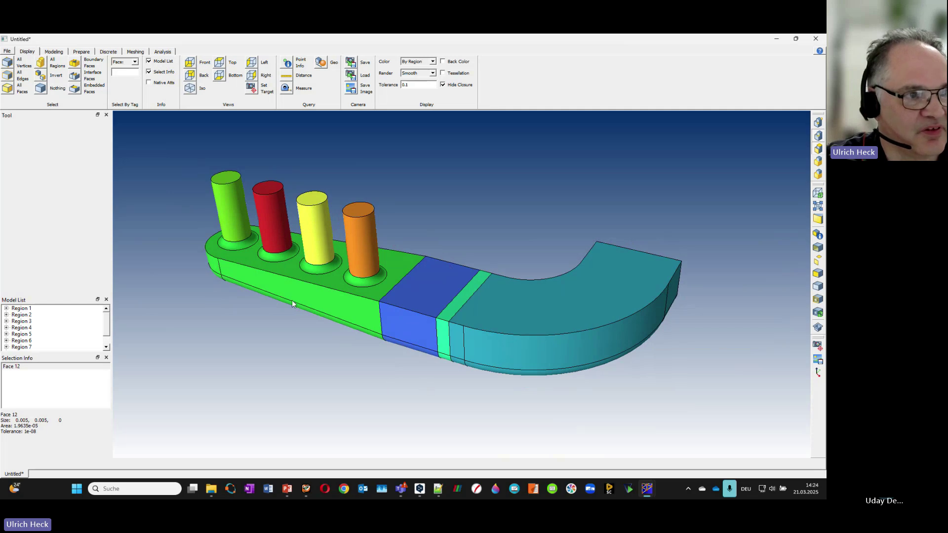
# Step: Open the mesh attributes of case1, look over the attribute categories that can be added, and clear the face selection
pyautogui.click(134, 52)
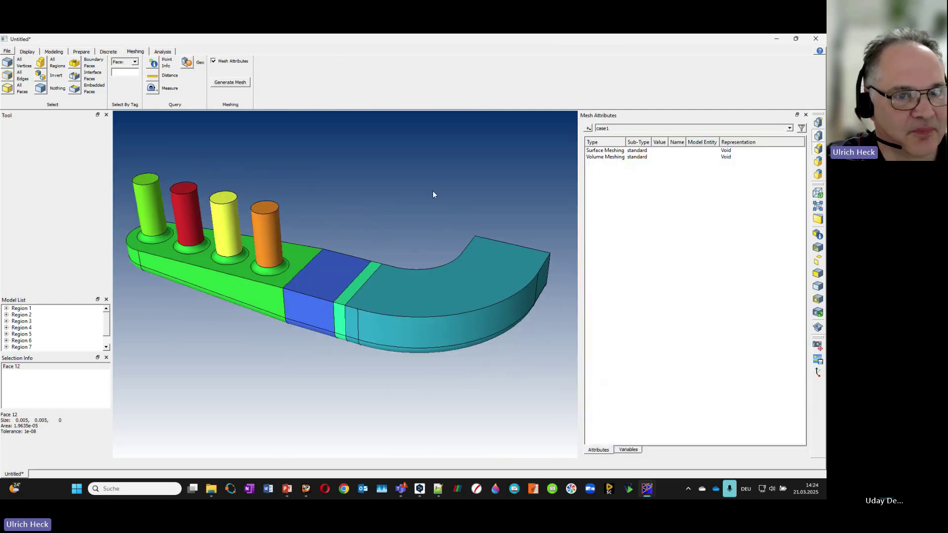
pyautogui.click(588, 128)
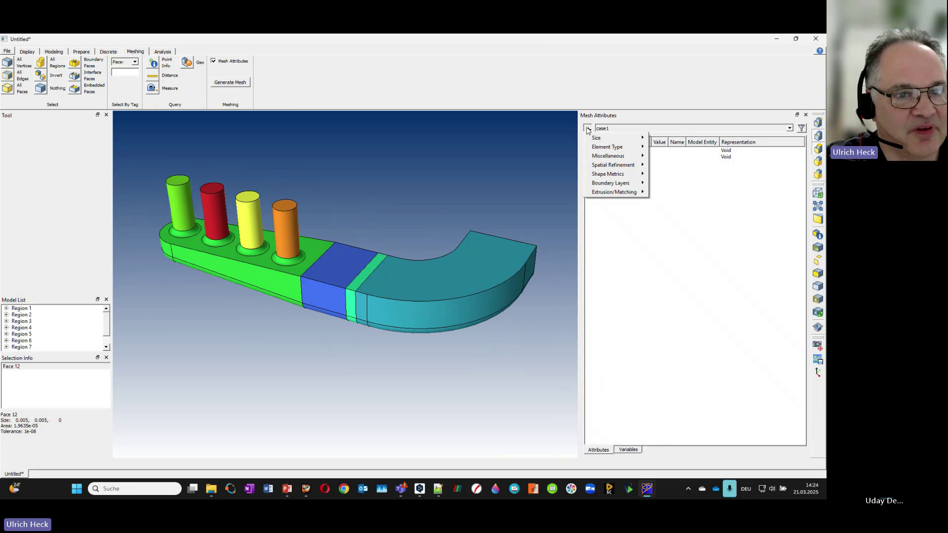
pyautogui.moveTo(603, 143)
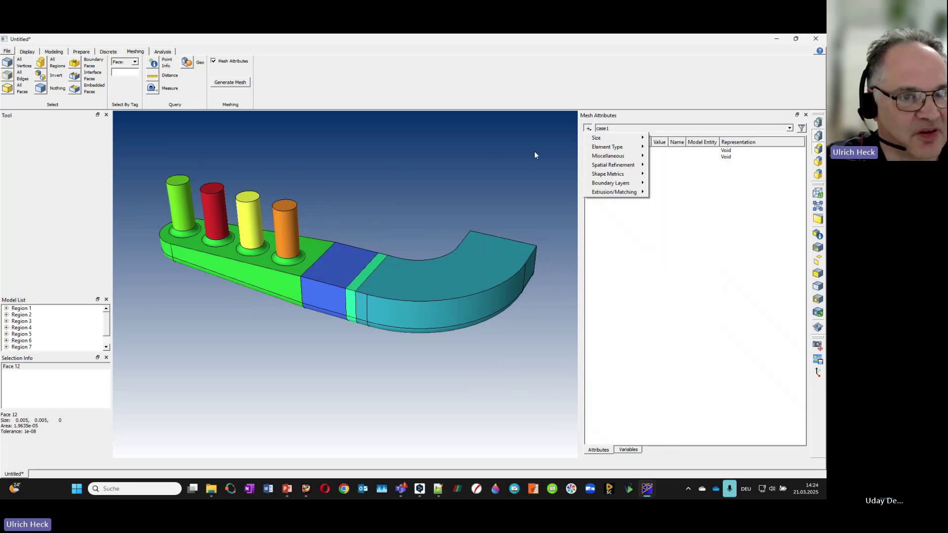
pyautogui.click(488, 149)
pyautogui.click(488, 149)
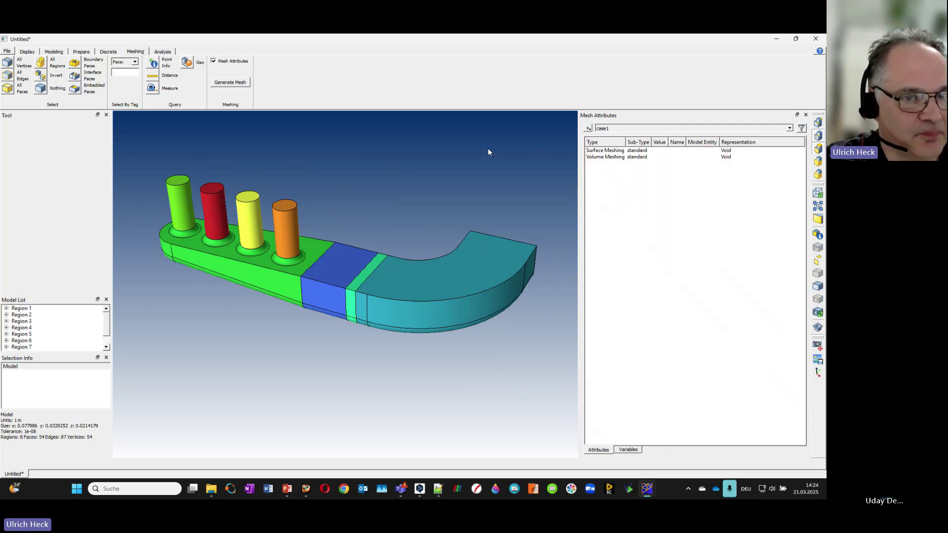
# Step: Apply the CFD_Medium_hexCore_BL mesh template to case1
pyautogui.click(790, 128)
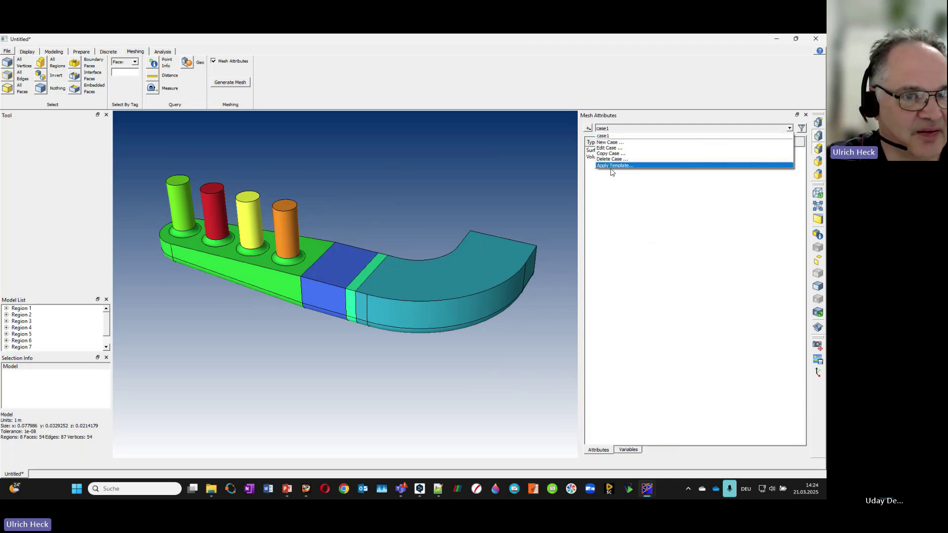
pyautogui.click(612, 166)
pyautogui.moveTo(30, 217); pyautogui.dragTo(354, 149)
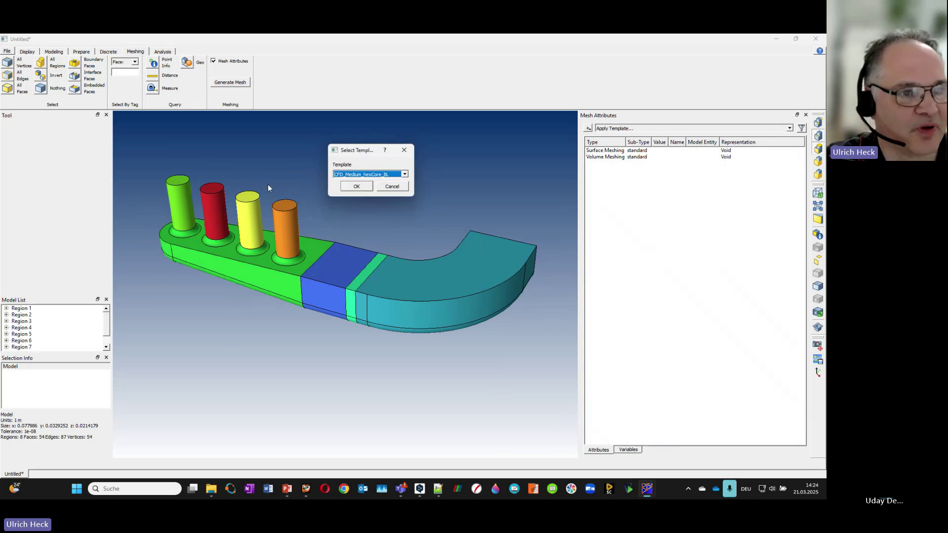
pyautogui.click(404, 175)
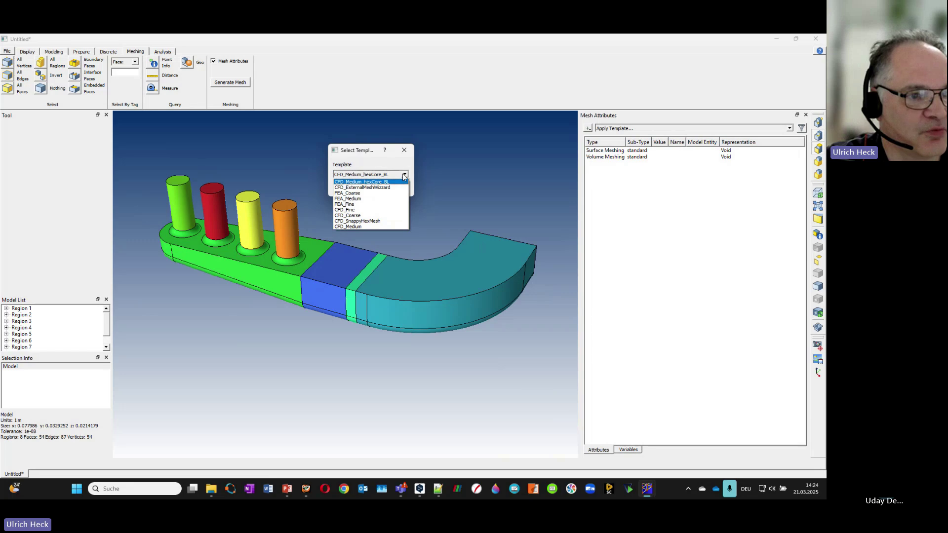
pyautogui.click(404, 175)
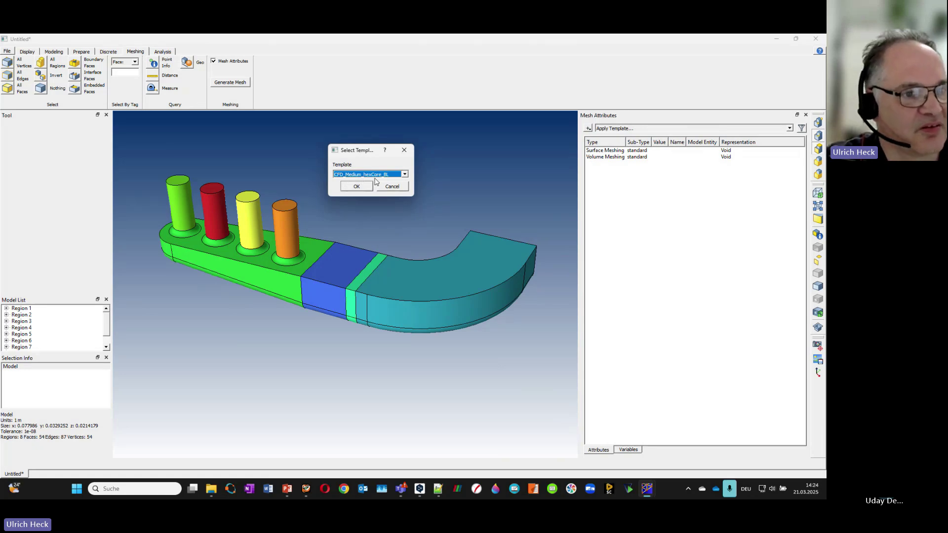
pyautogui.click(353, 186)
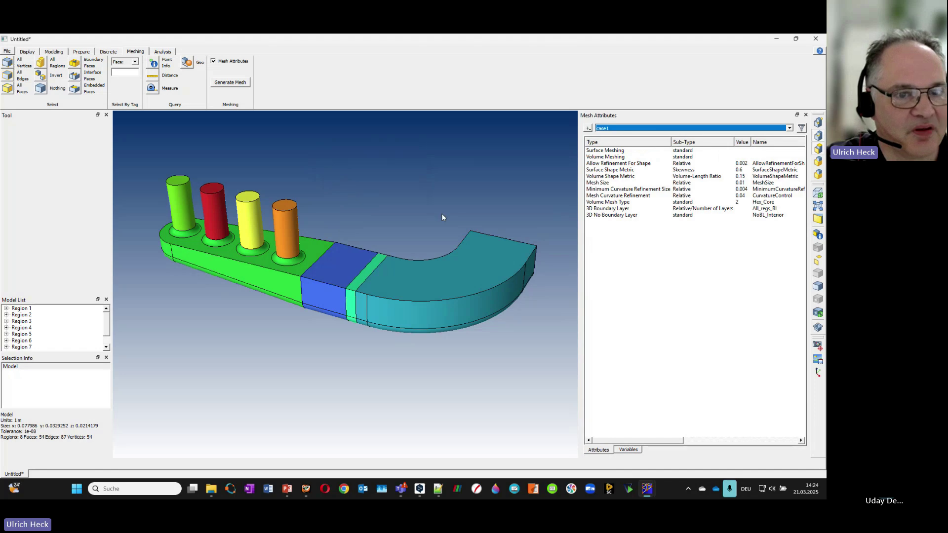
# Step: Review the template's Mesh Size attribute with its model association and the Minimum Curvature Refinement Size attribute
pyautogui.doubleClick(595, 185)
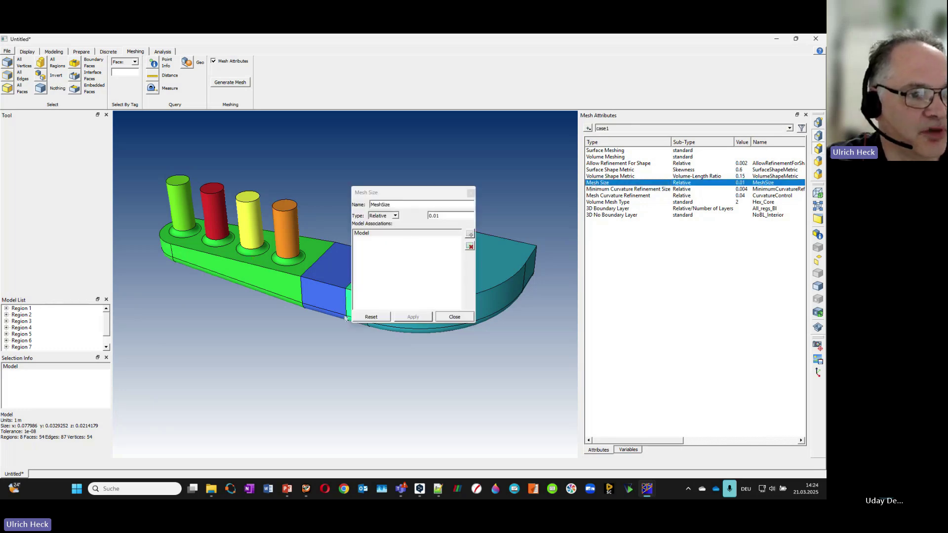
pyautogui.click(369, 233)
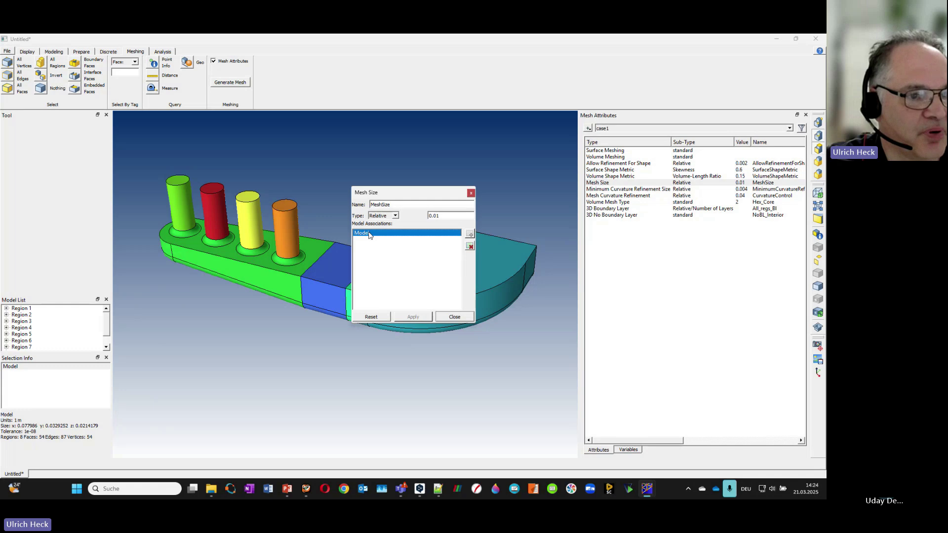
pyautogui.click(455, 318)
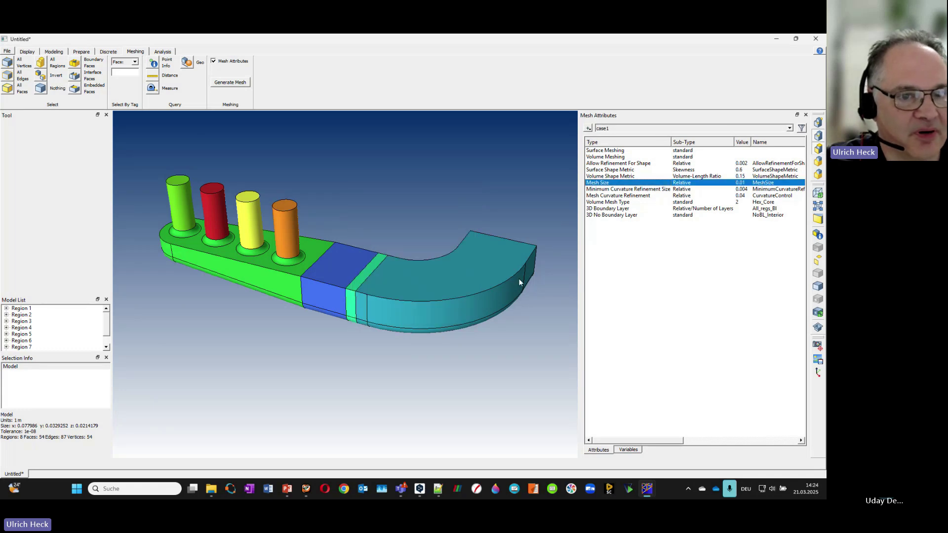
pyautogui.click(598, 191)
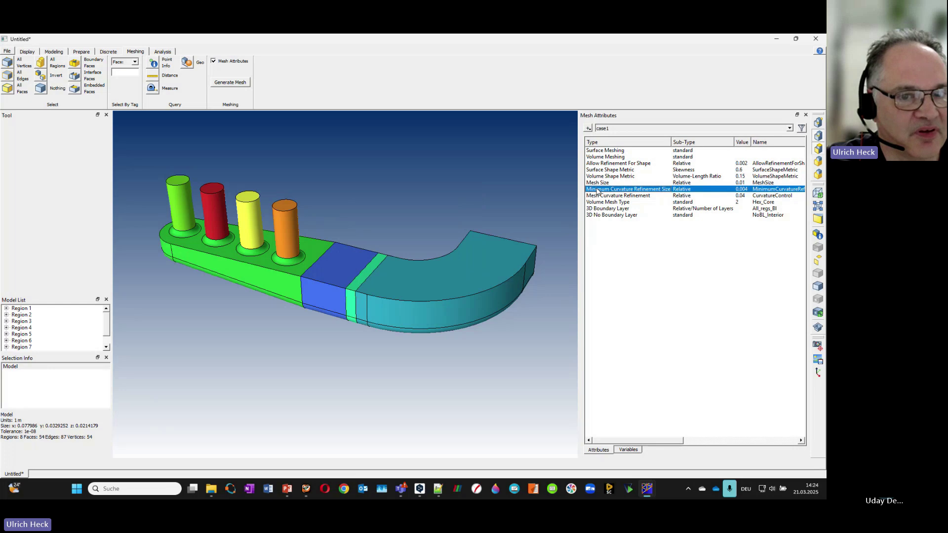
pyautogui.doubleClick(597, 191)
pyautogui.click(457, 320)
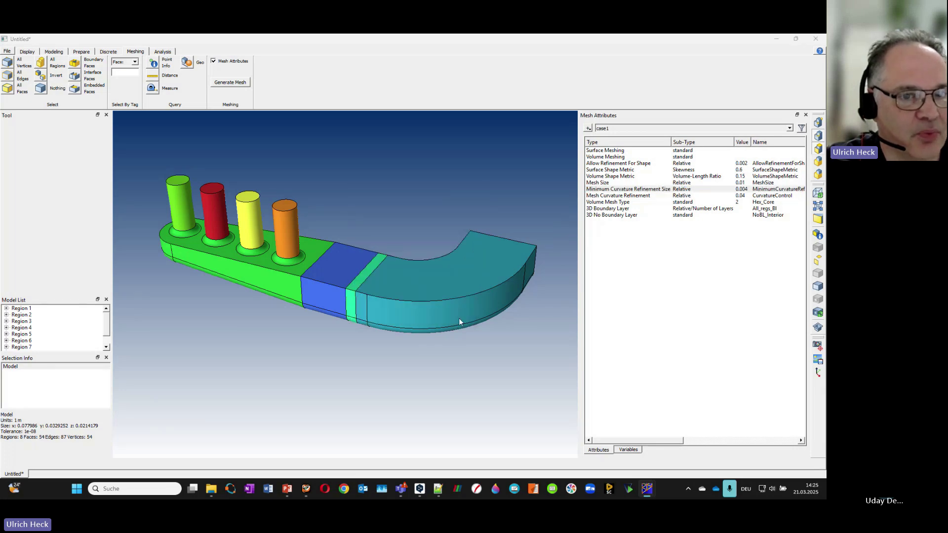
# Step: Review the All_regs_Bl 3D Boundary Layer attribute, including its element options, layer type choices and associated regions
pyautogui.click(597, 210)
pyautogui.doubleClick(596, 211)
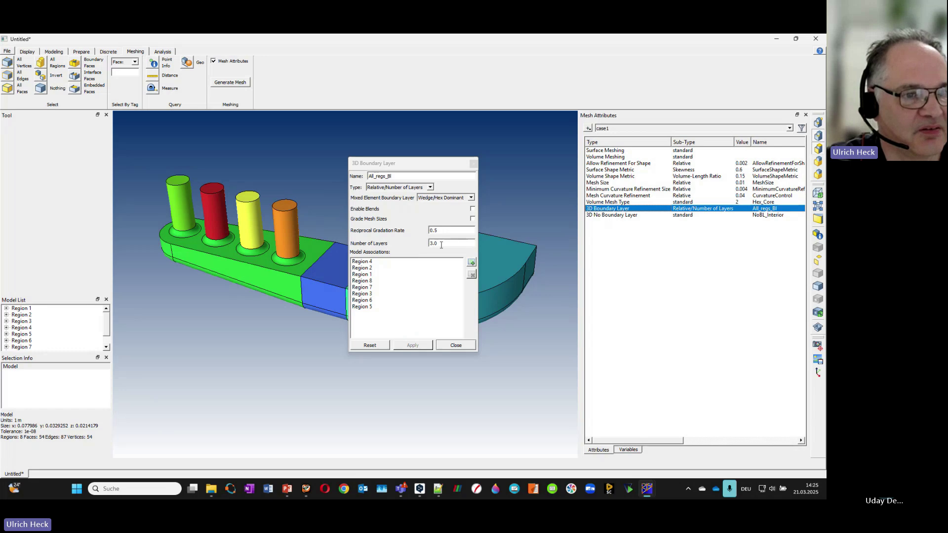
pyautogui.click(472, 197)
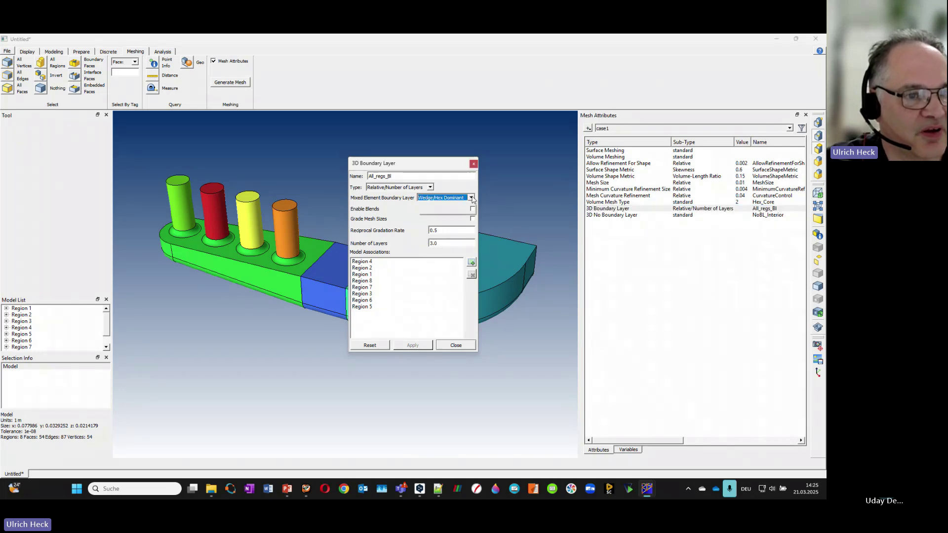
pyautogui.click(430, 187)
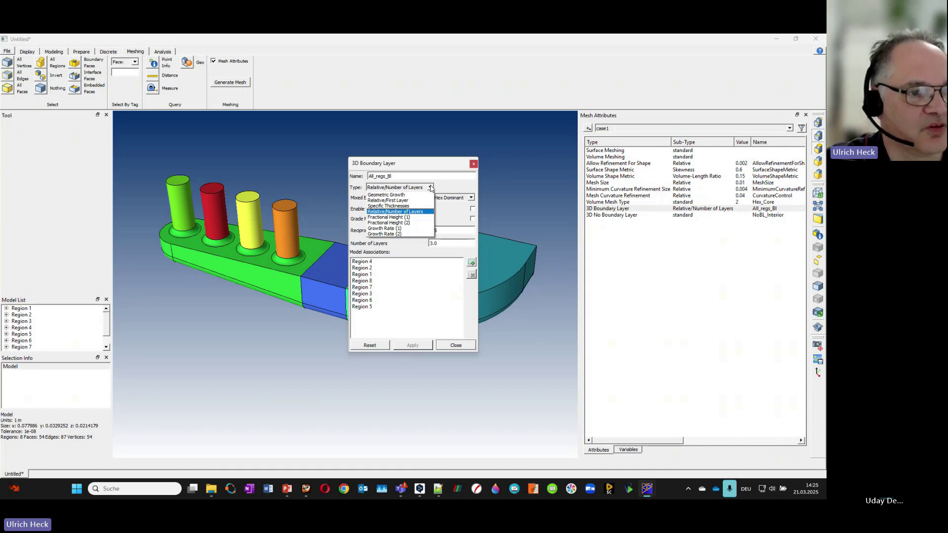
pyautogui.click(430, 188)
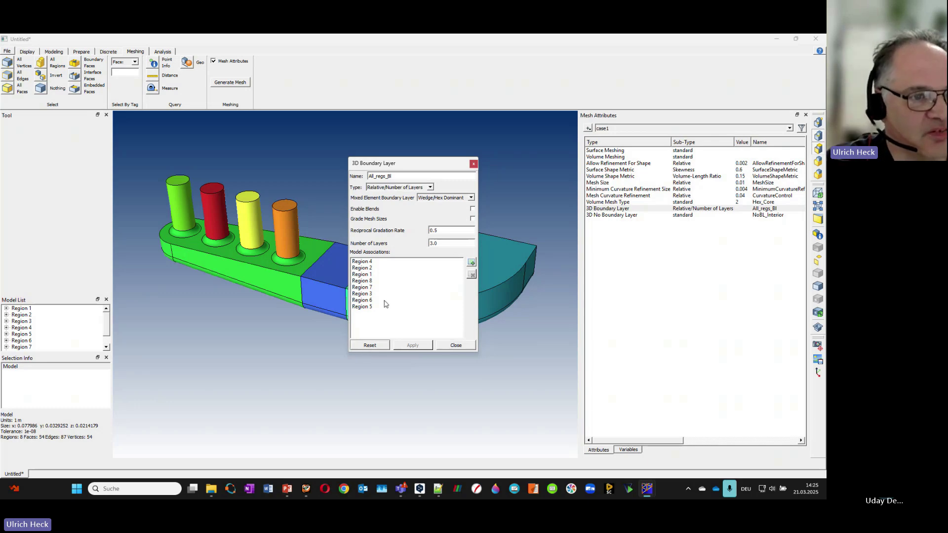
pyautogui.click(455, 346)
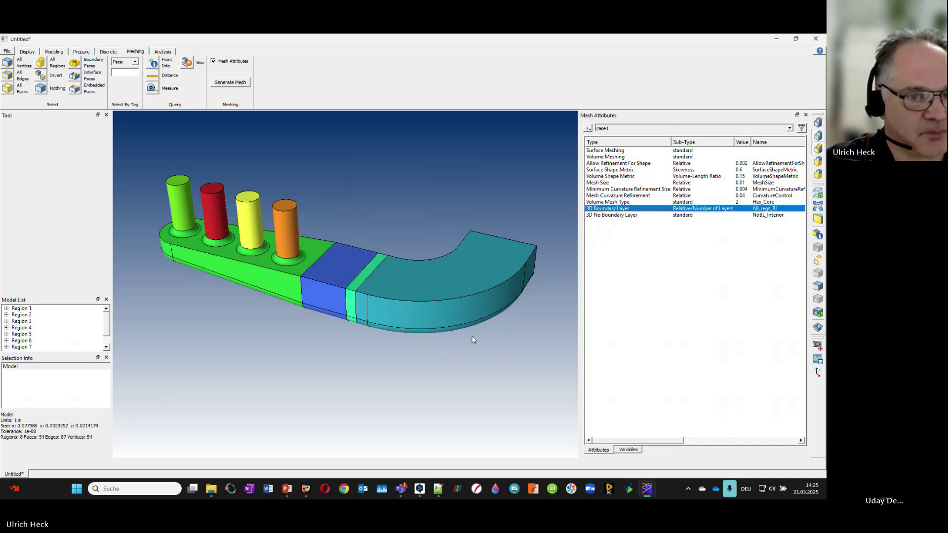
# Step: Review the face associations of the NoBL_Interior 3D No Boundary Layer attribute, hiding the blue region's top face to see the interior interfaces
pyautogui.click(606, 216)
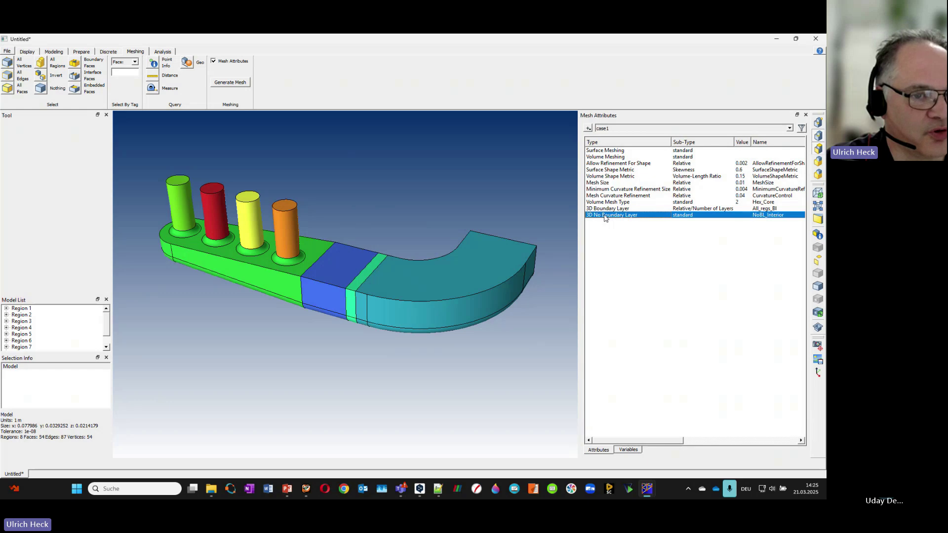
pyautogui.doubleClick(605, 217)
pyautogui.moveTo(387, 202); pyautogui.dragTo(458, 207)
pyautogui.click(331, 276)
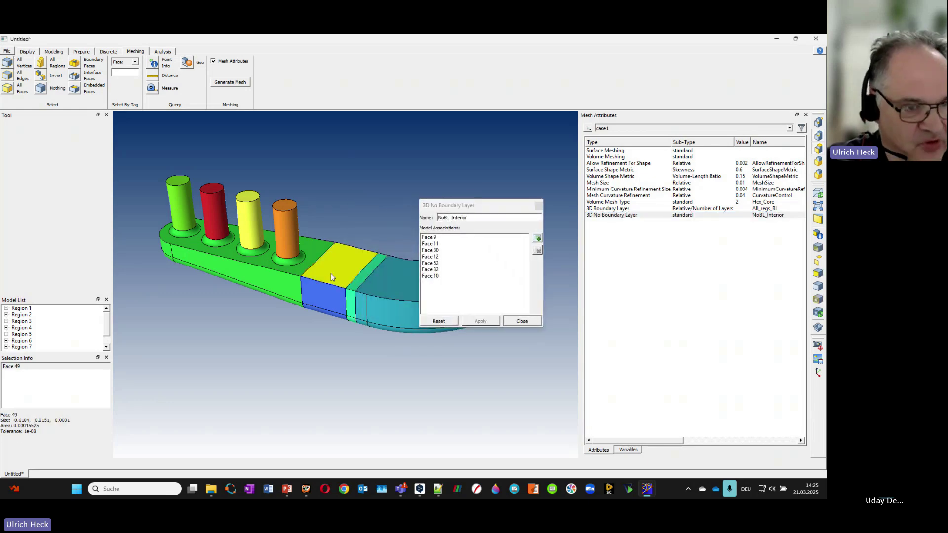
pyautogui.click(434, 238)
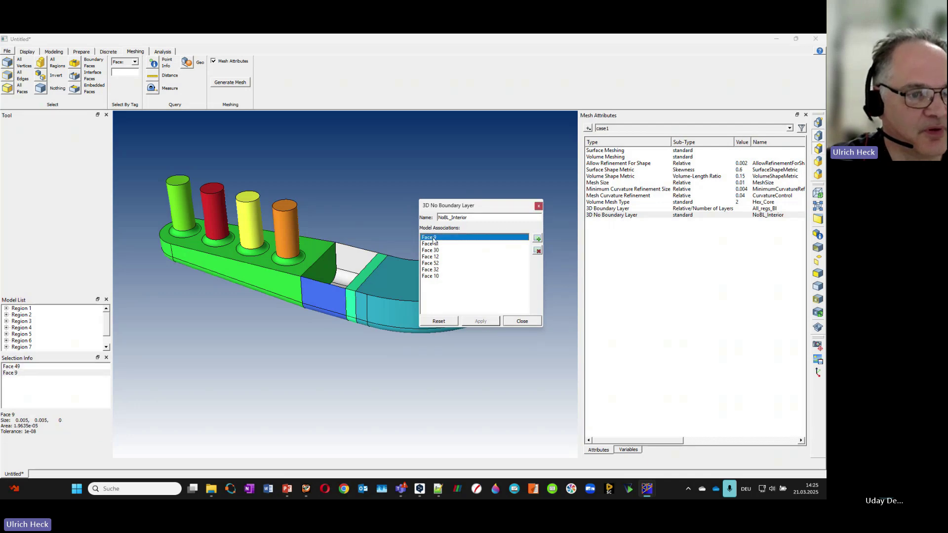
pyautogui.moveTo(434, 240); pyautogui.dragTo(433, 266)
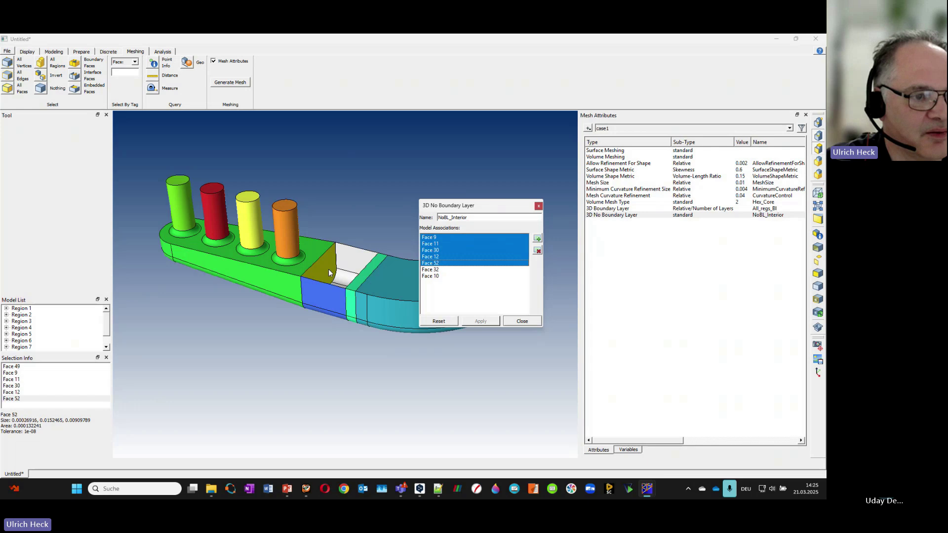
pyautogui.click(521, 321)
# Step: Generate the surface and volume mesh for case1 and display the resulting mesh
pyautogui.click(235, 82)
pyautogui.click(84, 245)
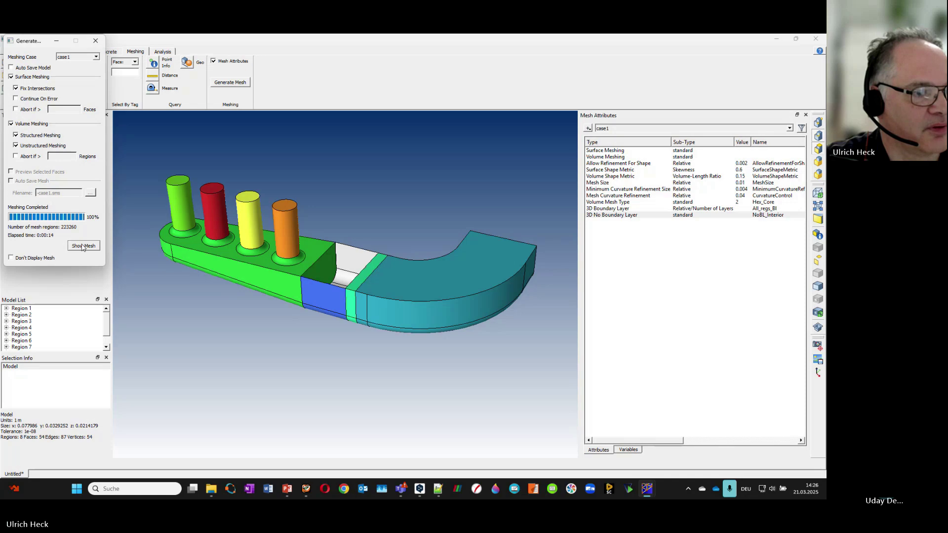
pyautogui.click(83, 246)
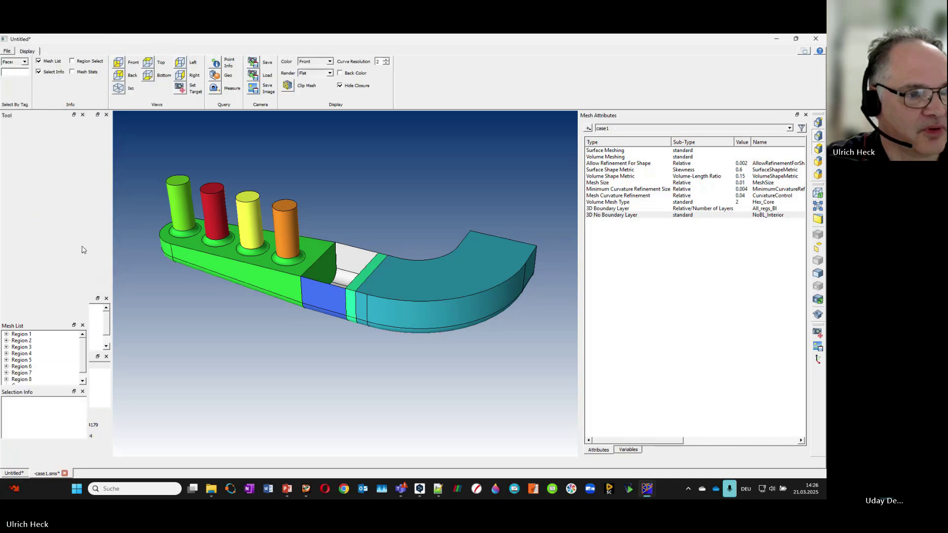
pyautogui.moveTo(405, 275)
pyautogui.mouseDown()
pyautogui.moveTo(398, 258)
pyautogui.moveTo(393, 264)
pyautogui.mouseUp()
pyautogui.scroll(4, 417, 196)
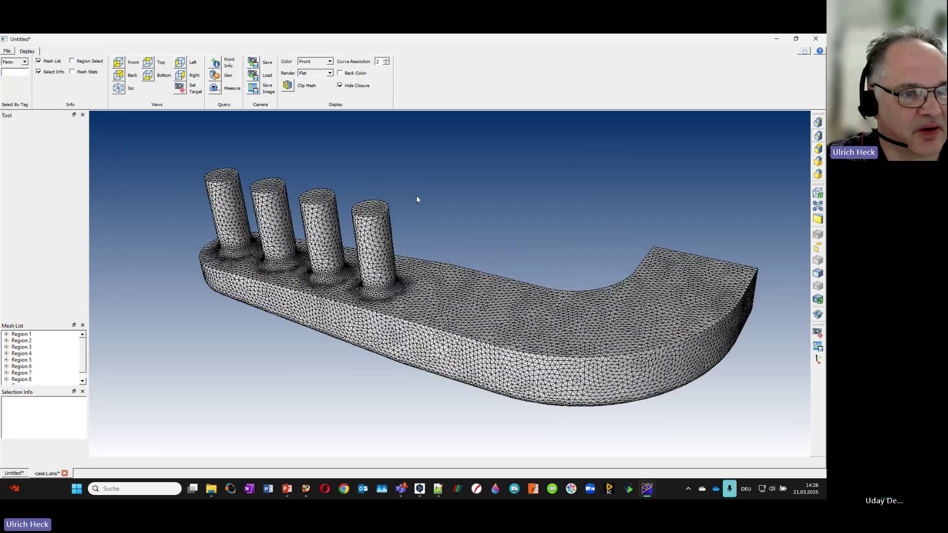
# Step: Clip the mesh with a lengthwise plane through the pipes and examine the interior cells and near-wall layers in the section
pyautogui.click(287, 85)
pyautogui.moveTo(464, 274); pyautogui.dragTo(424, 309)
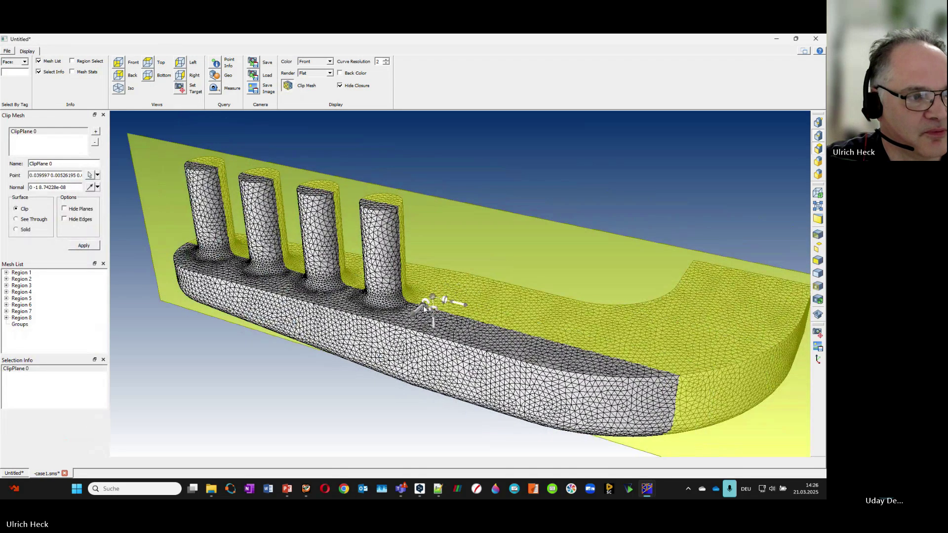
pyautogui.click(90, 246)
pyautogui.moveTo(426, 288); pyautogui.dragTo(537, 310)
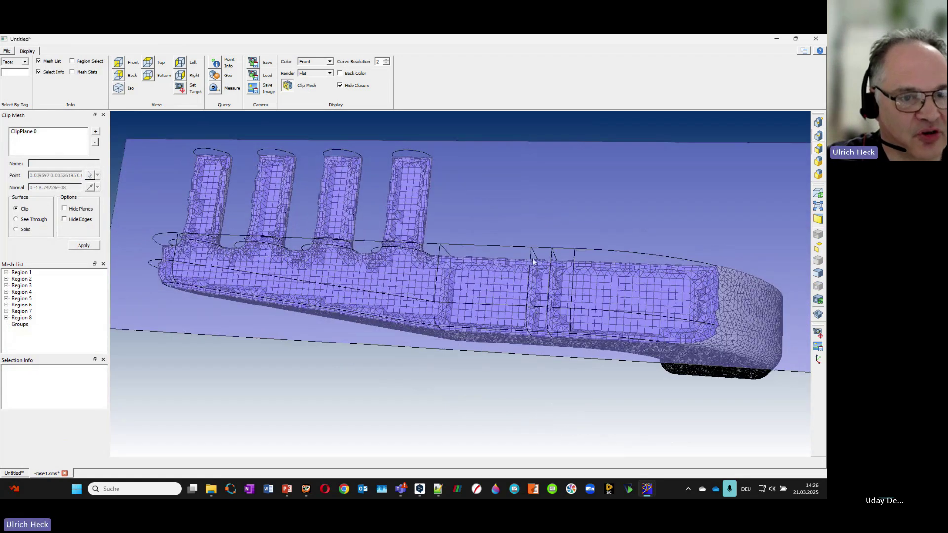
pyautogui.moveTo(532, 261); pyautogui.dragTo(408, 257)
pyautogui.scroll(5, 408, 253)
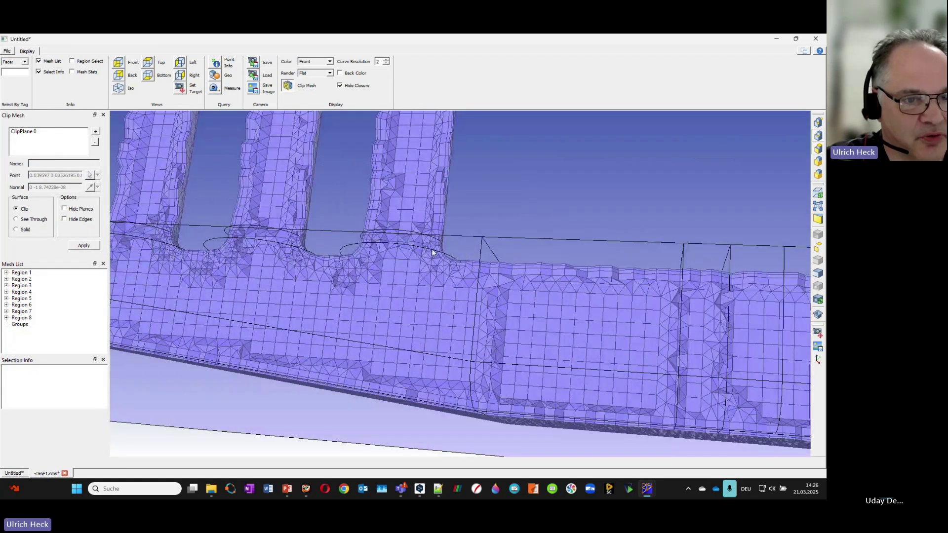
pyautogui.scroll(-5, 455, 301)
pyautogui.moveTo(465, 307); pyautogui.dragTo(413, 294)
# Step: Return to the geometry model and add an Extrusion Mesh attribute to the top end faces of the four pipes
pyautogui.click(14, 473)
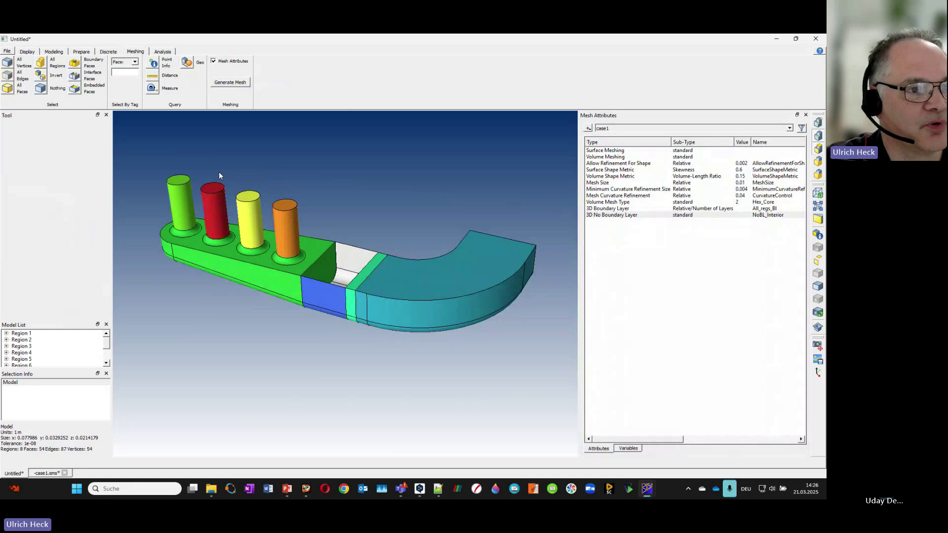
pyautogui.click(174, 179)
pyautogui.keyDown('shift'); pyautogui.click(204, 189); pyautogui.keyUp('shift')
pyautogui.keyDown('shift'); pyautogui.click(251, 198); pyautogui.keyUp('shift')
pyautogui.keyDown('shift'); pyautogui.click(285, 203); pyautogui.keyUp('shift')
pyautogui.click(588, 129)
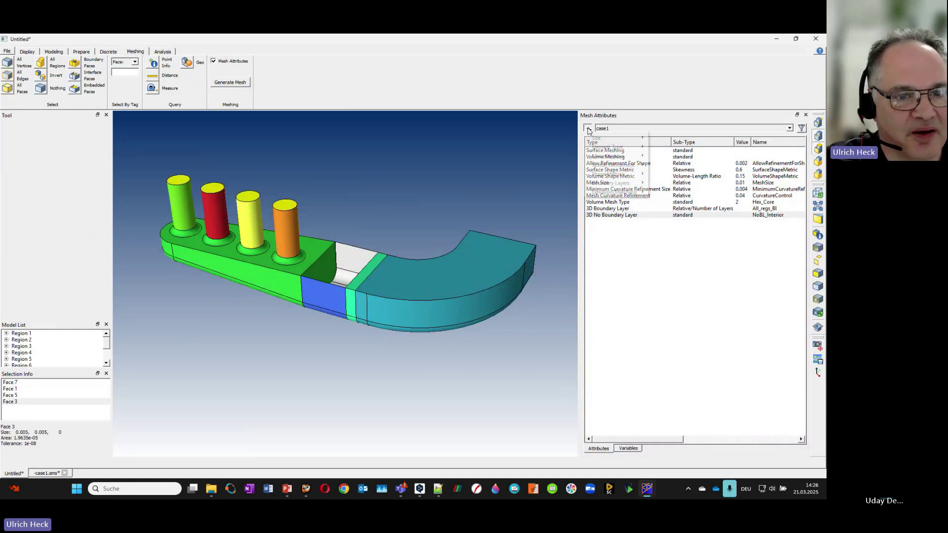
pyautogui.moveTo(615, 194)
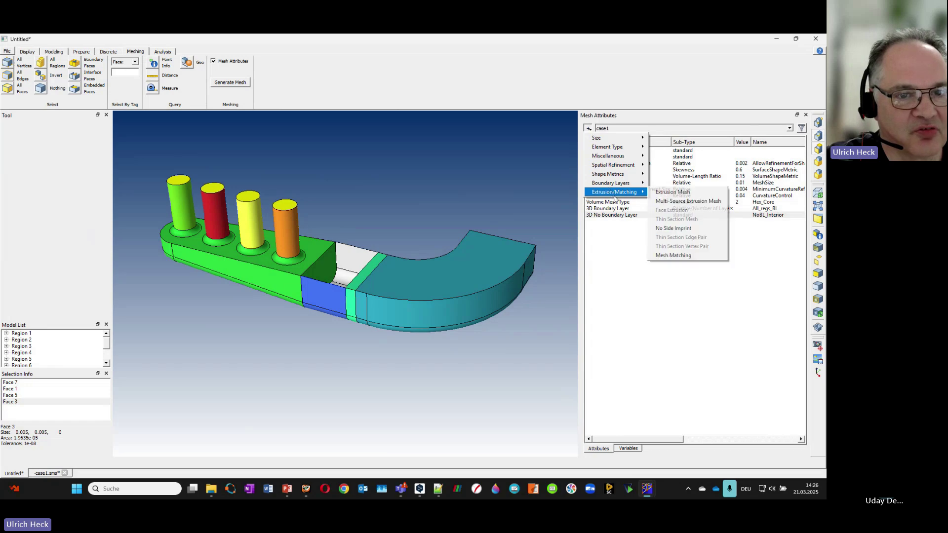
pyautogui.click(674, 193)
# Step: Set the pipes' extrusion mesh to 10 layers with Mixed Elements and apply it
pyautogui.click(458, 141)
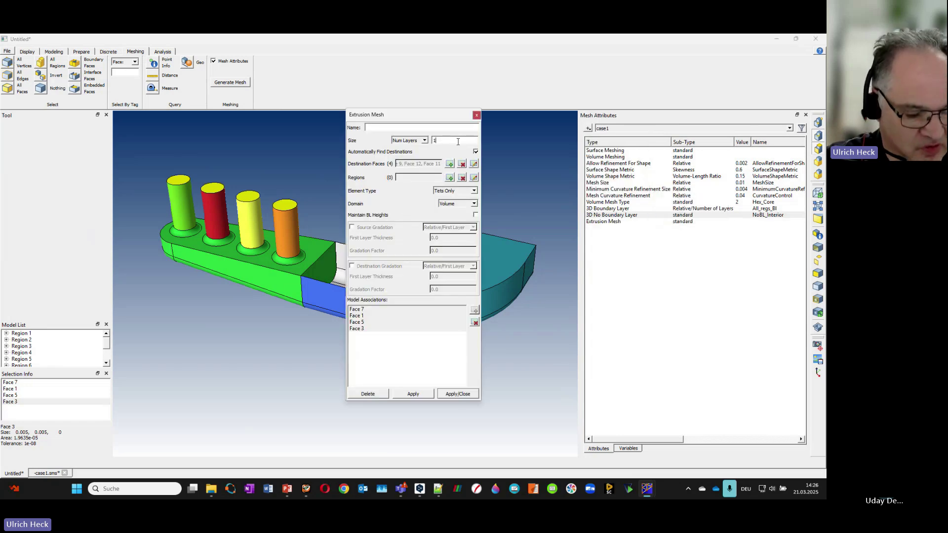
pyautogui.write('0')
pyautogui.click(474, 191)
pyautogui.click(446, 204)
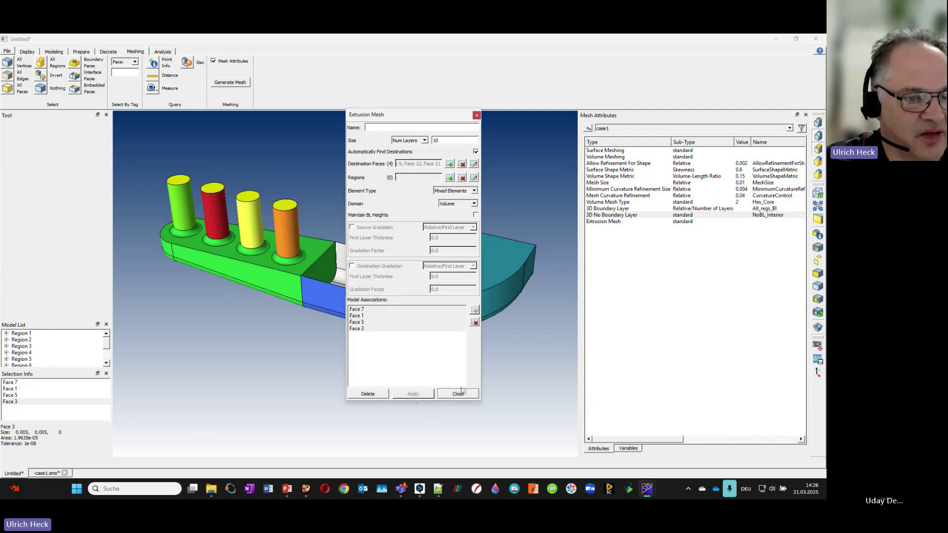
pyautogui.click(459, 394)
# Step: Add an Extrusion Mesh attribute to the end face of the curved duct with 25 layers and Mixed Elements
pyautogui.moveTo(473, 349); pyautogui.dragTo(360, 360)
pyautogui.click(385, 351)
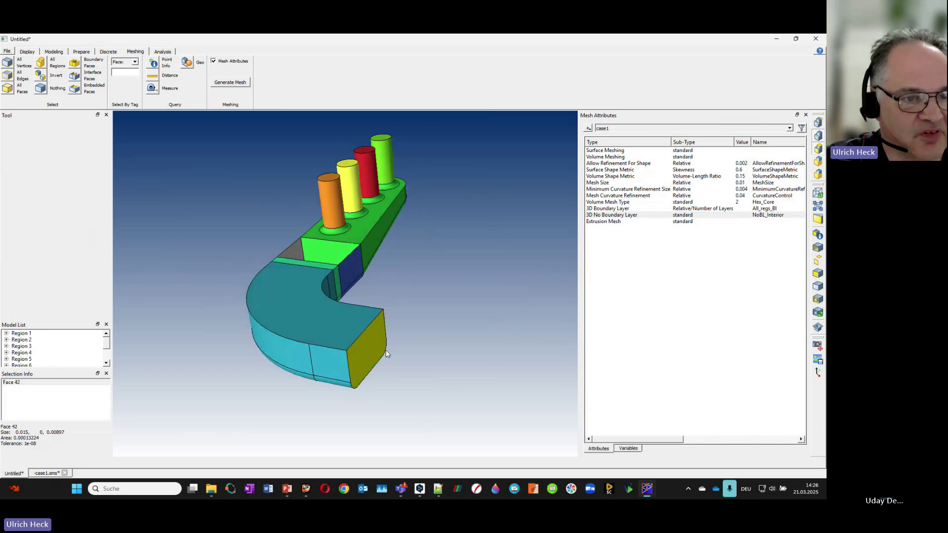
pyautogui.click(588, 128)
pyautogui.moveTo(612, 192)
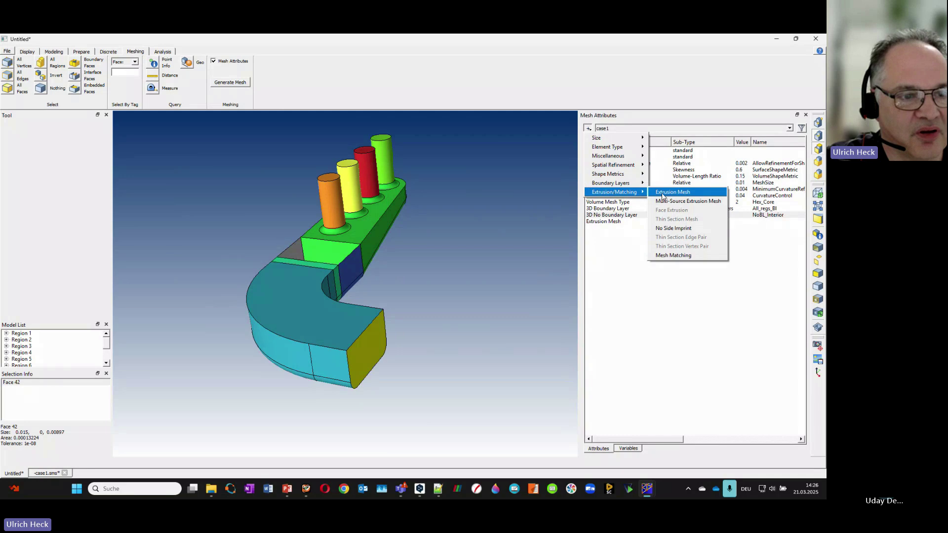
pyautogui.click(662, 194)
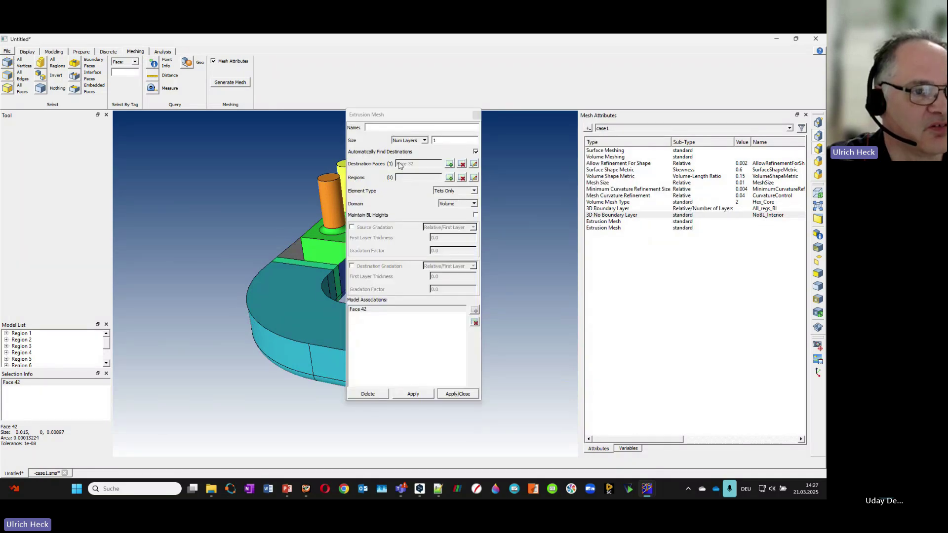
pyautogui.click(451, 140)
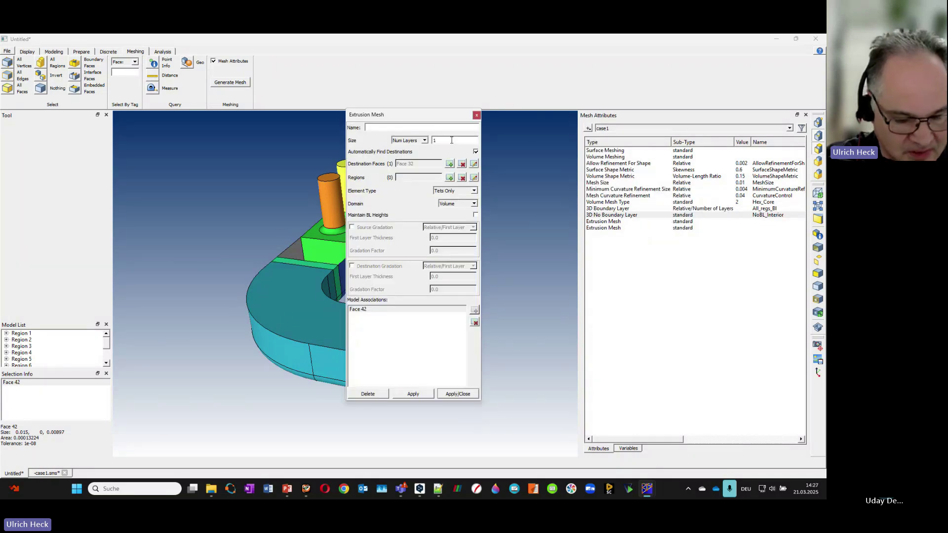
pyautogui.click(474, 191)
pyautogui.click(450, 204)
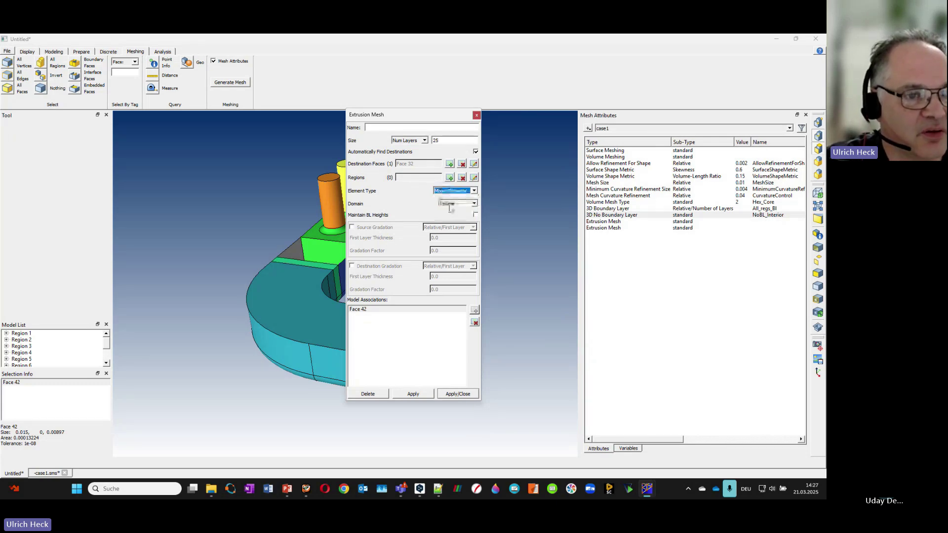
pyautogui.click(458, 394)
pyautogui.click(459, 394)
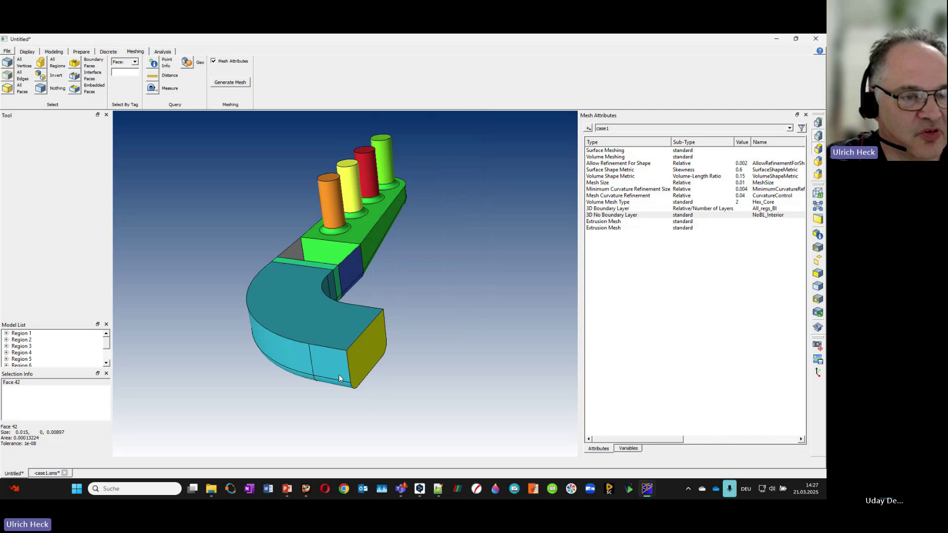
# Step: Regenerate the case1 mesh with the extrusion attributes, display it, and inspect the pipes and the curved duct
pyautogui.moveTo(339, 374); pyautogui.dragTo(464, 371)
pyautogui.click(230, 82)
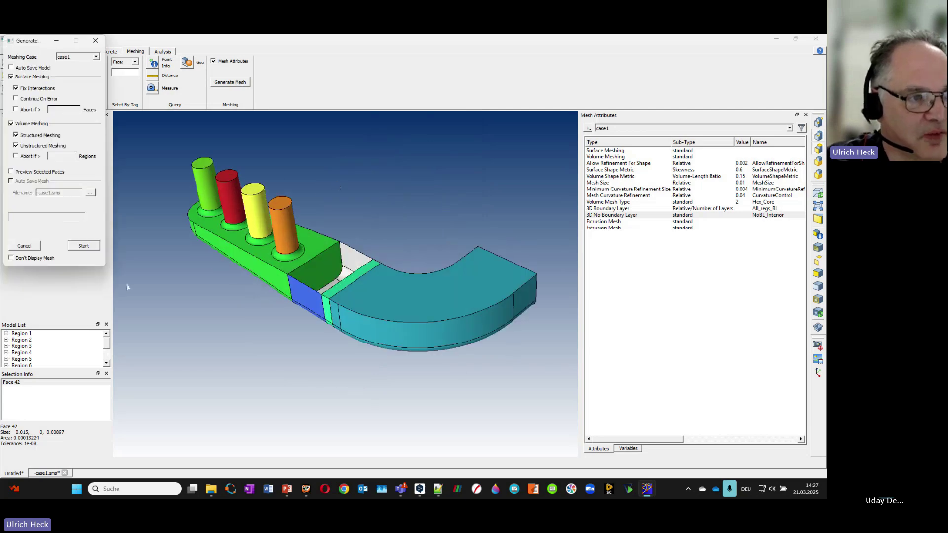
pyautogui.click(83, 248)
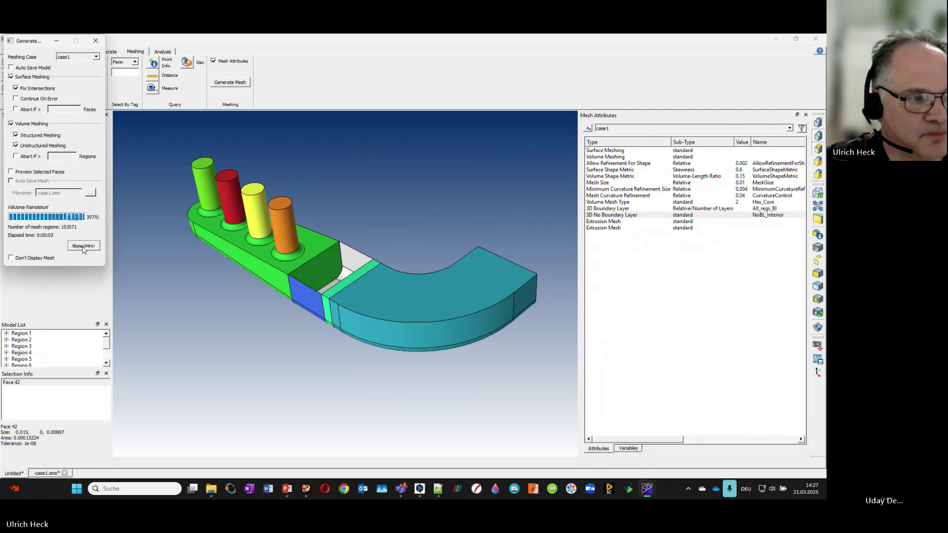
pyautogui.click(83, 246)
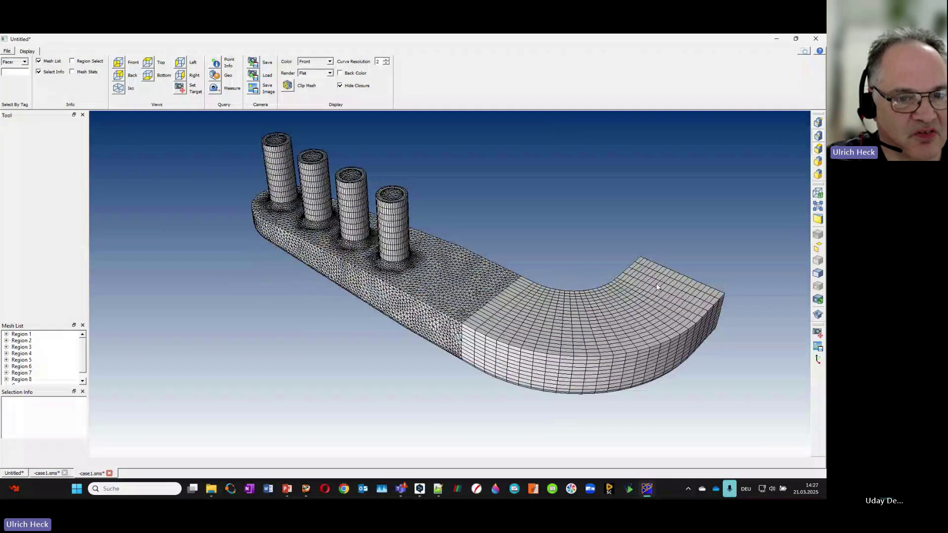
pyautogui.moveTo(422, 245); pyautogui.dragTo(403, 197, button='middle')
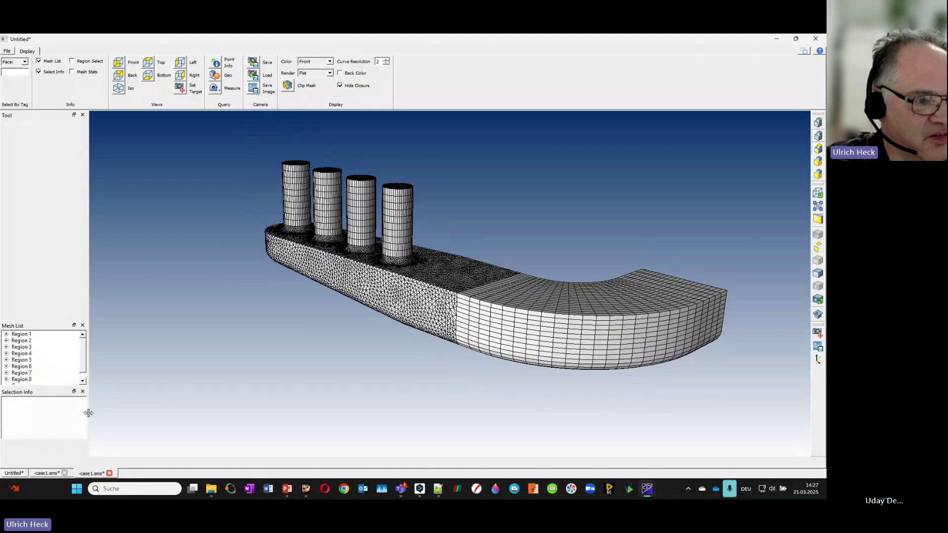
pyautogui.moveTo(366, 349); pyautogui.dragTo(389, 375, button='middle')
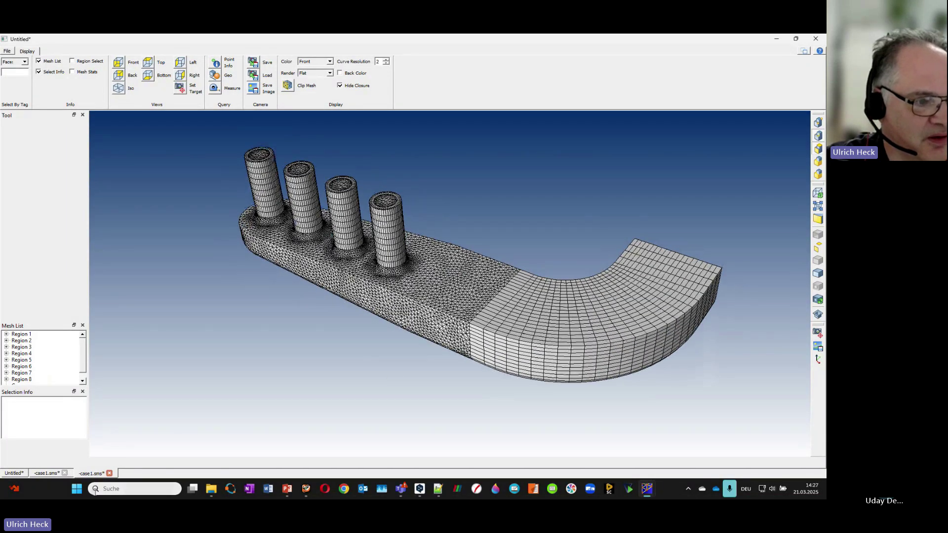
# Step: Return to the geometry model and create a new analysis case named of1 with the OpenFOAM solver
pyautogui.click(14, 473)
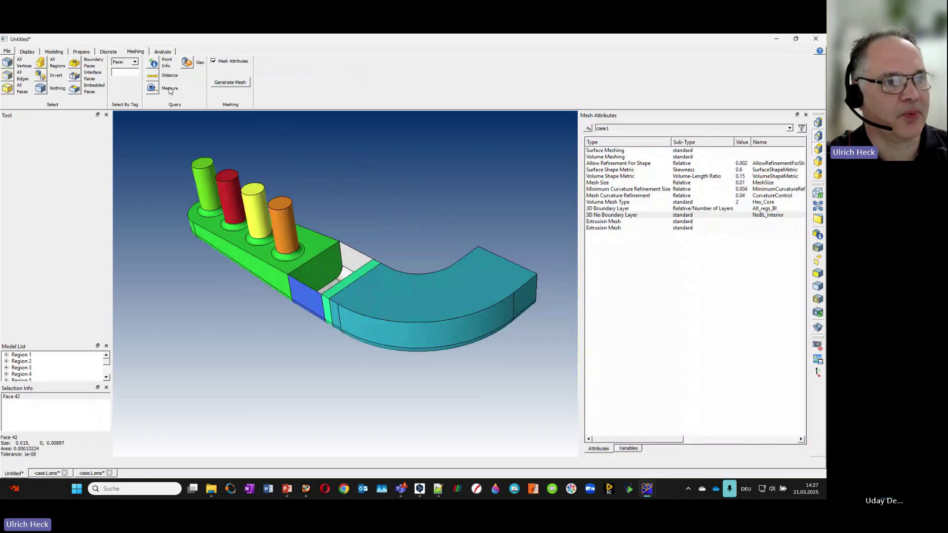
pyautogui.click(162, 51)
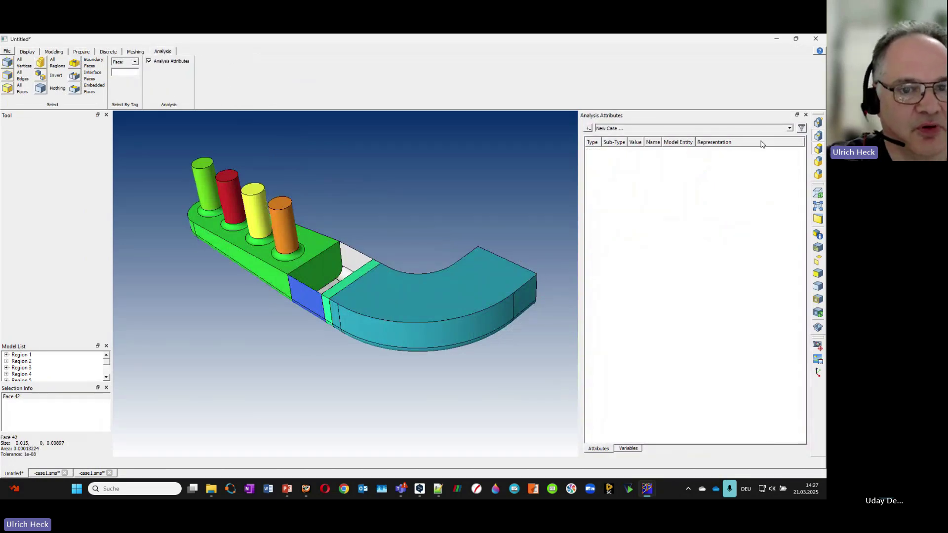
pyautogui.click(790, 129)
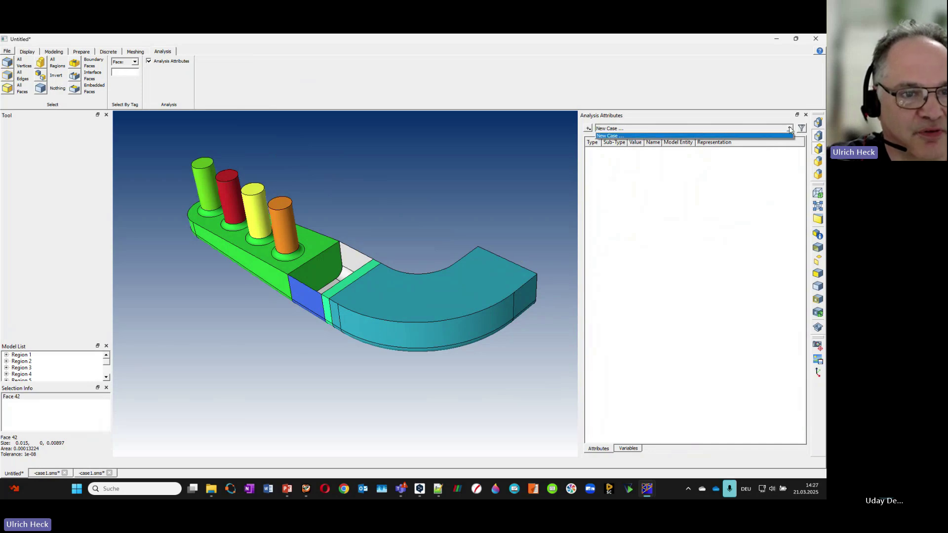
pyautogui.click(611, 136)
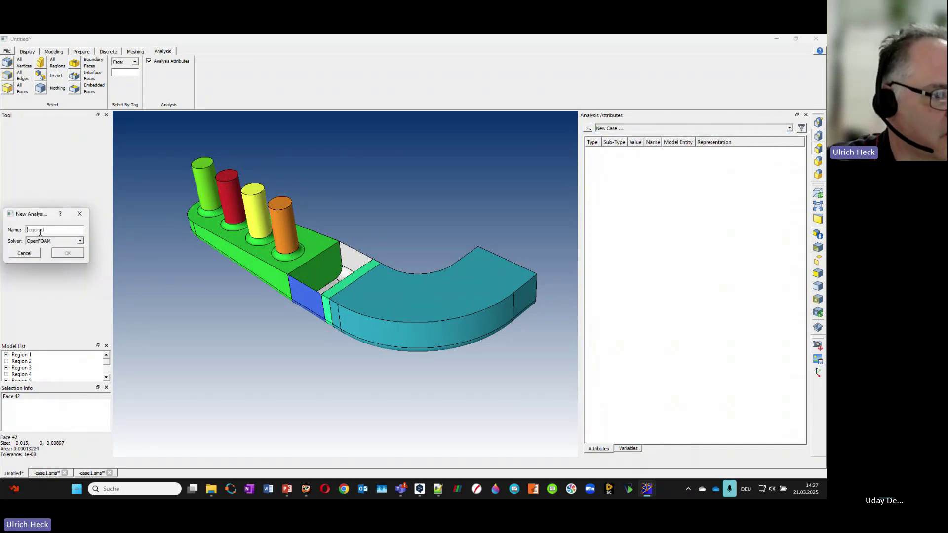
pyautogui.write('of1')
pyautogui.click(67, 241)
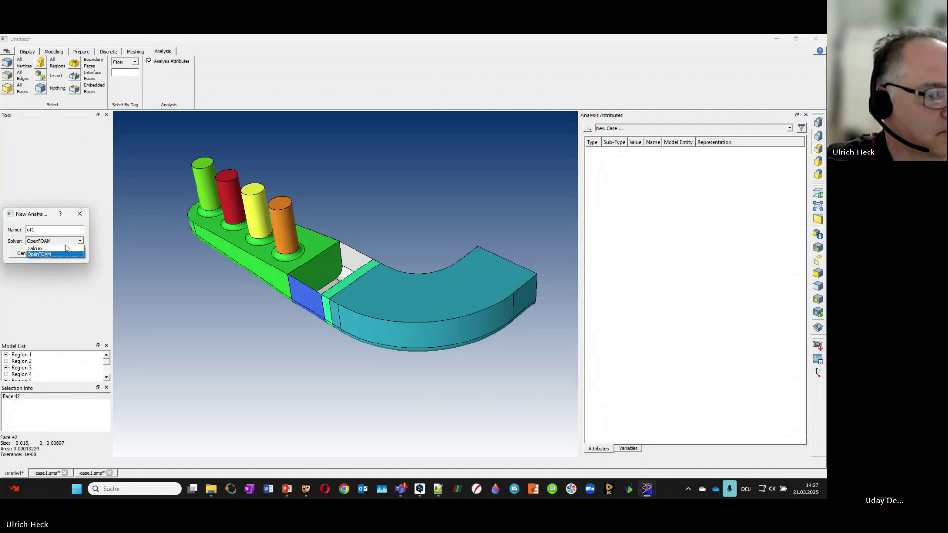
pyautogui.click(67, 254)
pyautogui.click(68, 254)
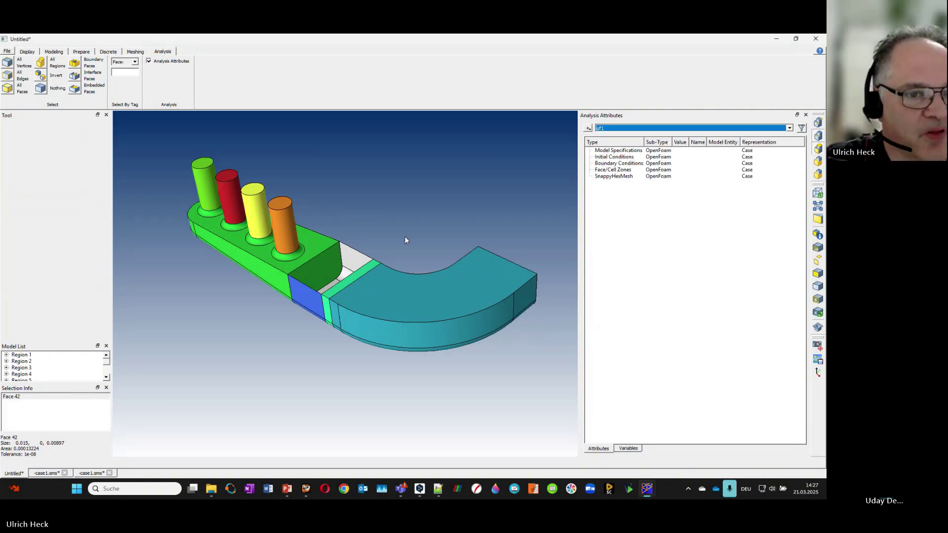
# Step: Apply the incompressible simpleFoam template to the of1 analysis case and clear the face selection
pyautogui.click(789, 128)
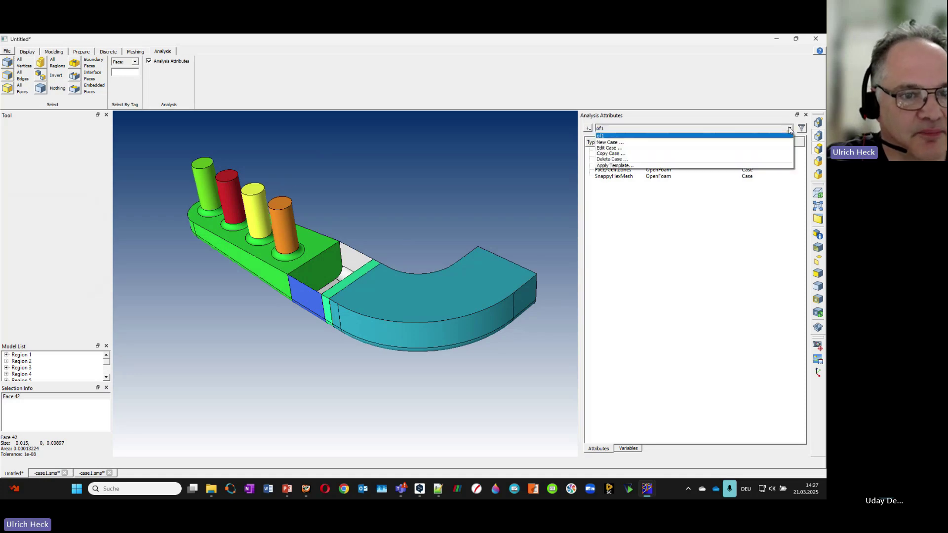
pyautogui.click(607, 167)
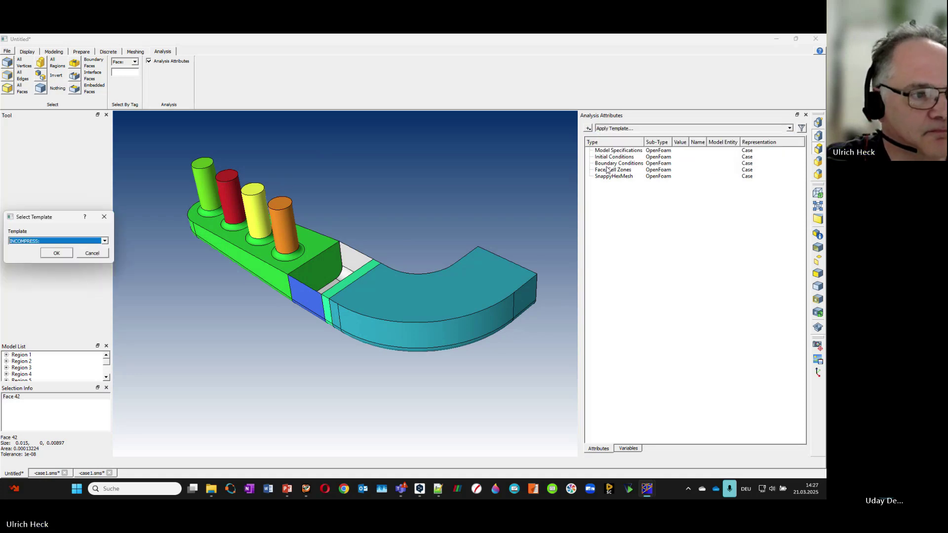
pyautogui.click(106, 242)
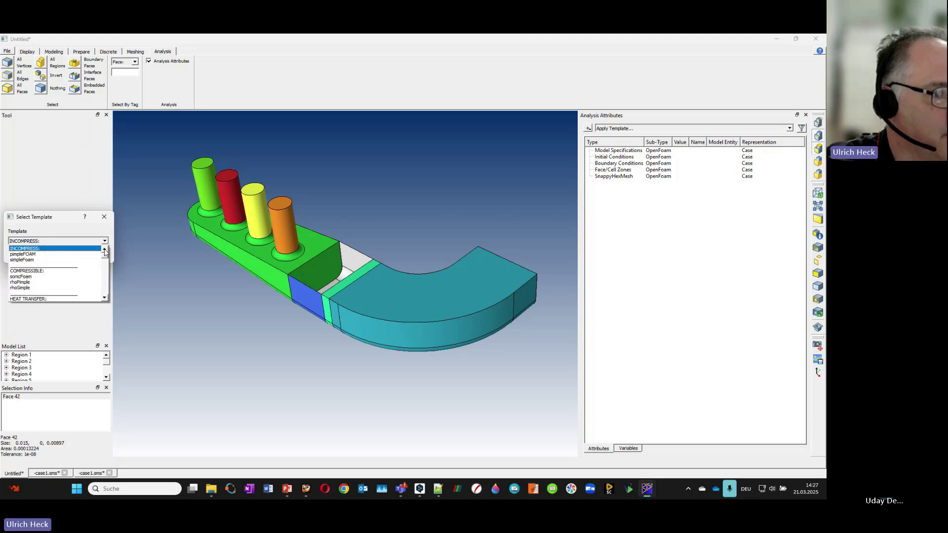
pyautogui.moveTo(106, 260)
pyautogui.mouseDown()
pyautogui.moveTo(104, 290)
pyautogui.moveTo(109, 248)
pyautogui.mouseUp()
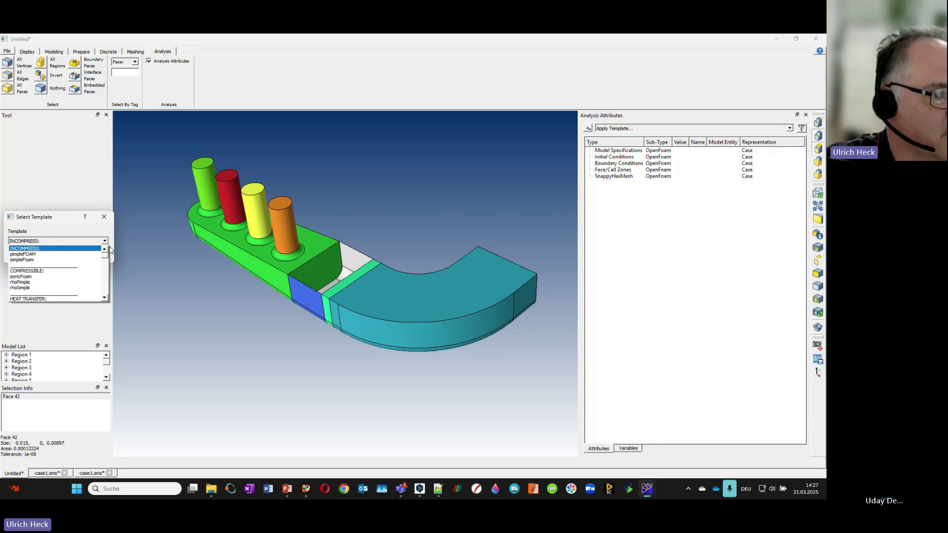
pyautogui.click(40, 261)
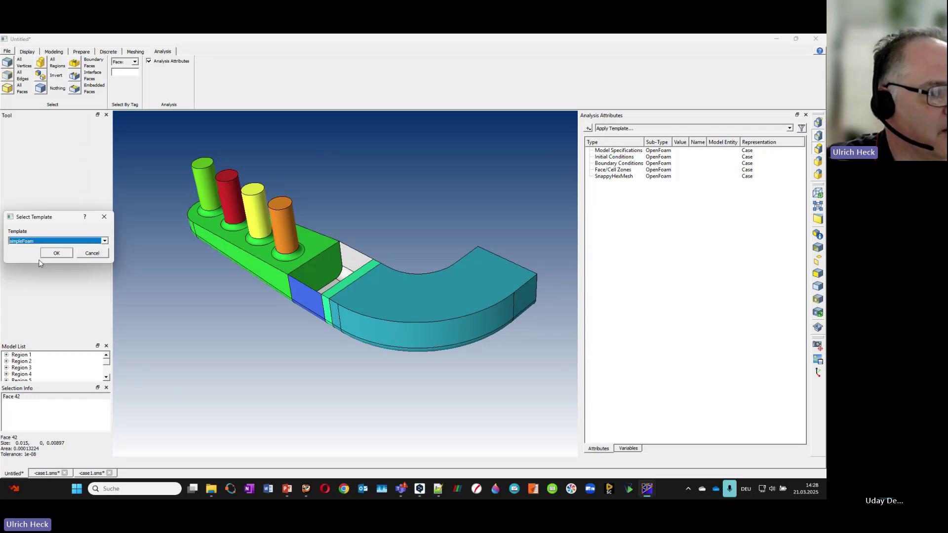
pyautogui.click(57, 254)
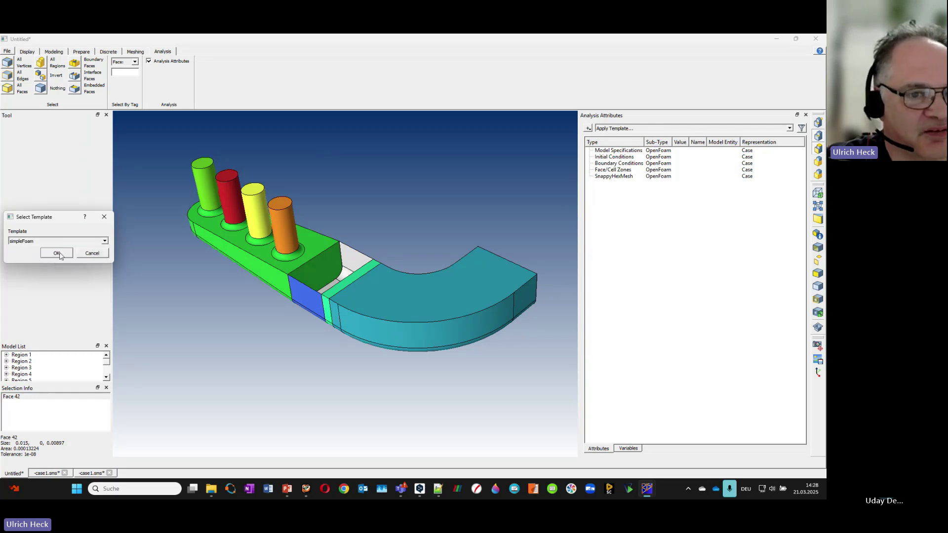
pyautogui.scroll(1, 446, 185)
pyautogui.moveTo(440, 202)
pyautogui.mouseDown()
pyautogui.moveTo(435, 189)
pyautogui.moveTo(429, 204)
pyautogui.mouseUp()
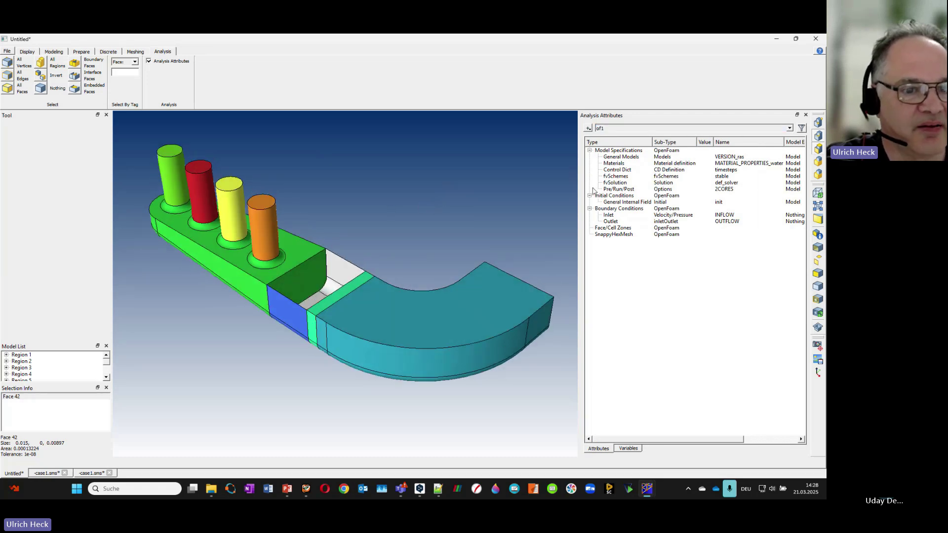
pyautogui.click(439, 230)
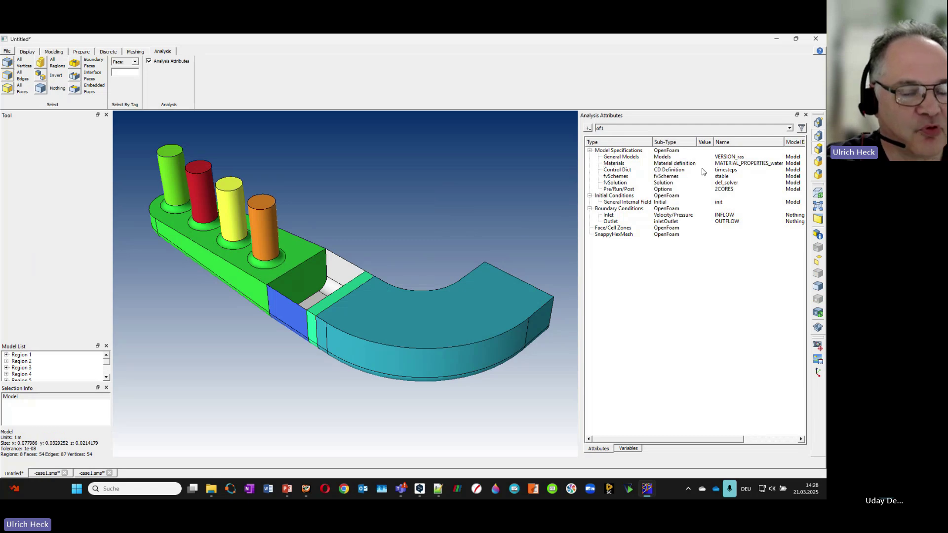
# Step: Set the OpenFOAM version in the VERSION_ras general models to BlueCFD 2024 (OF12 based) and apply it
pyautogui.click(721, 157)
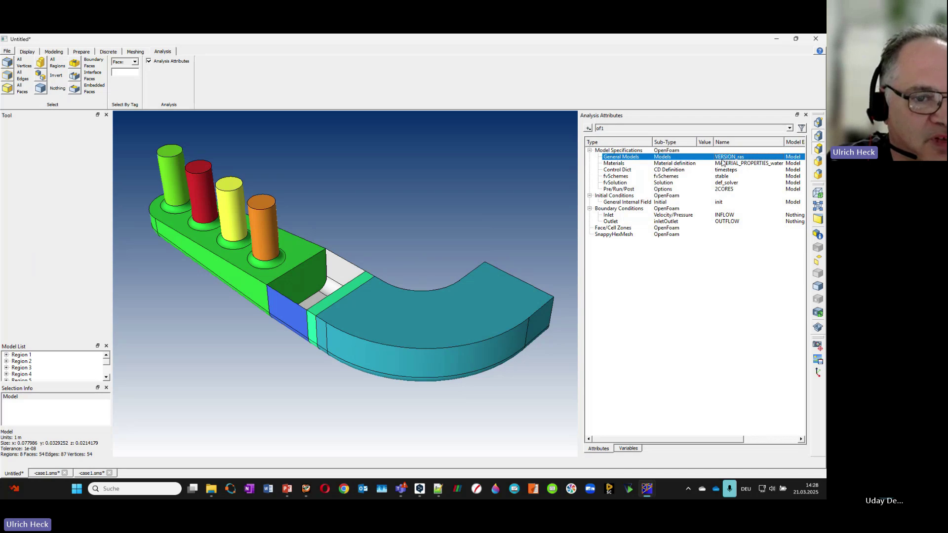
pyautogui.click(723, 163)
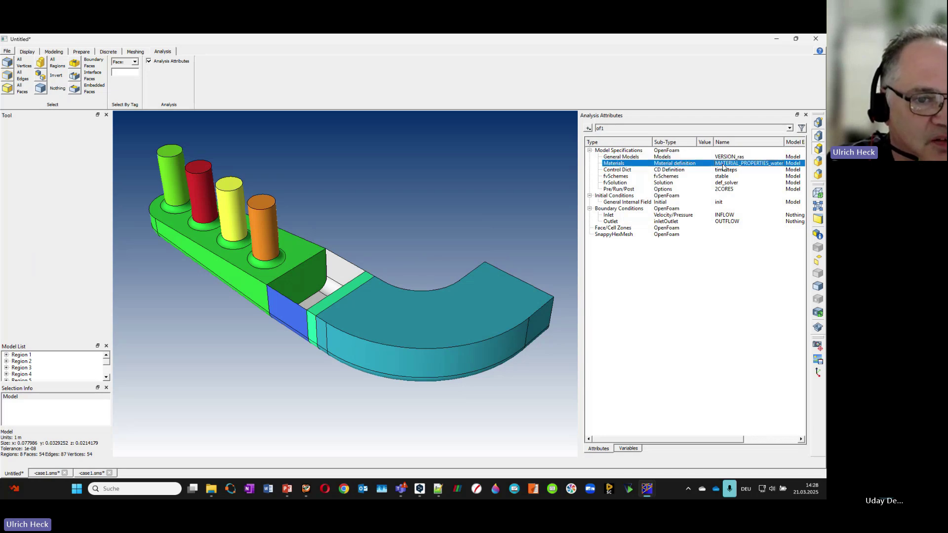
pyautogui.click(723, 158)
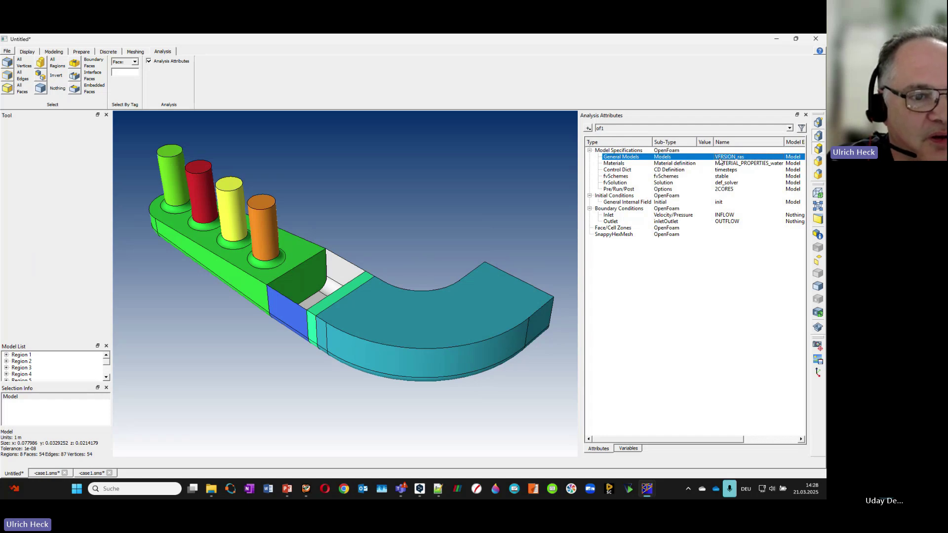
pyautogui.doubleClick(721, 158)
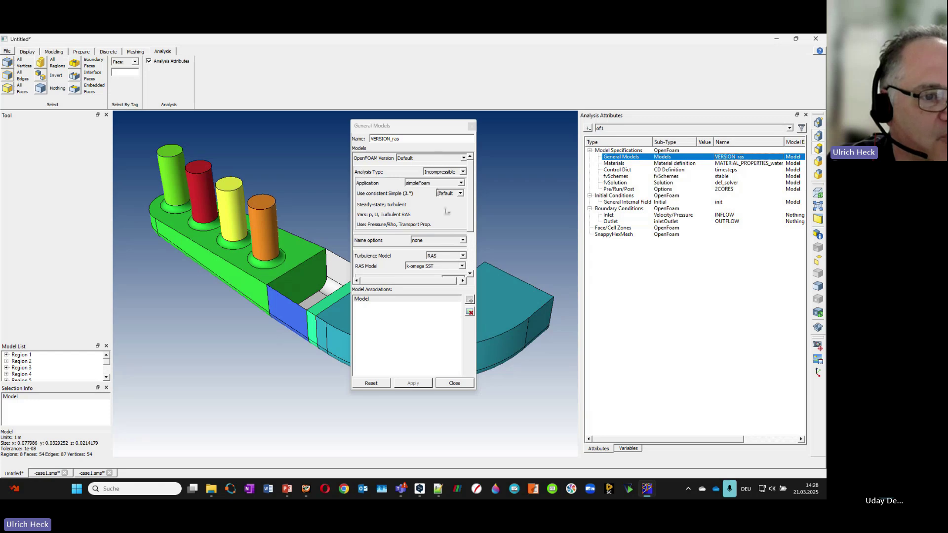
pyautogui.click(464, 158)
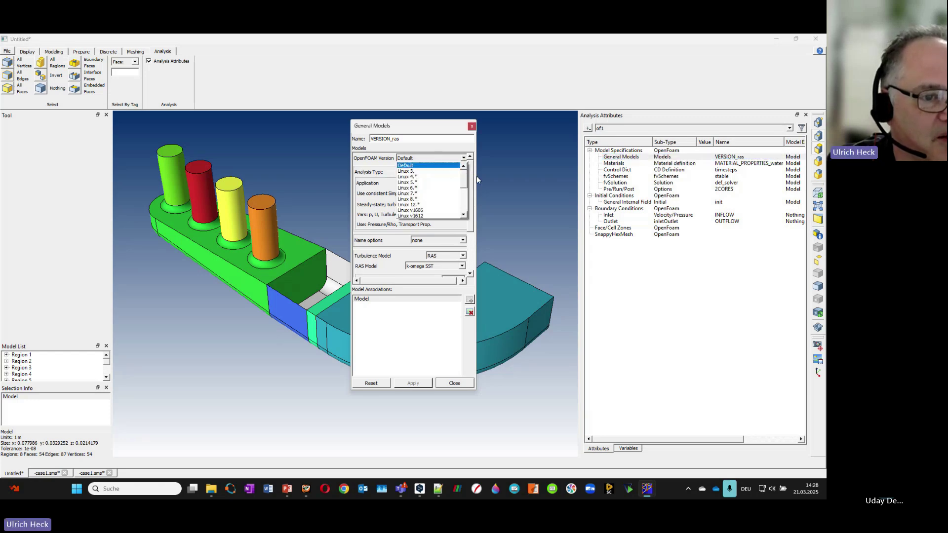
pyautogui.moveTo(463, 179); pyautogui.dragTo(463, 207)
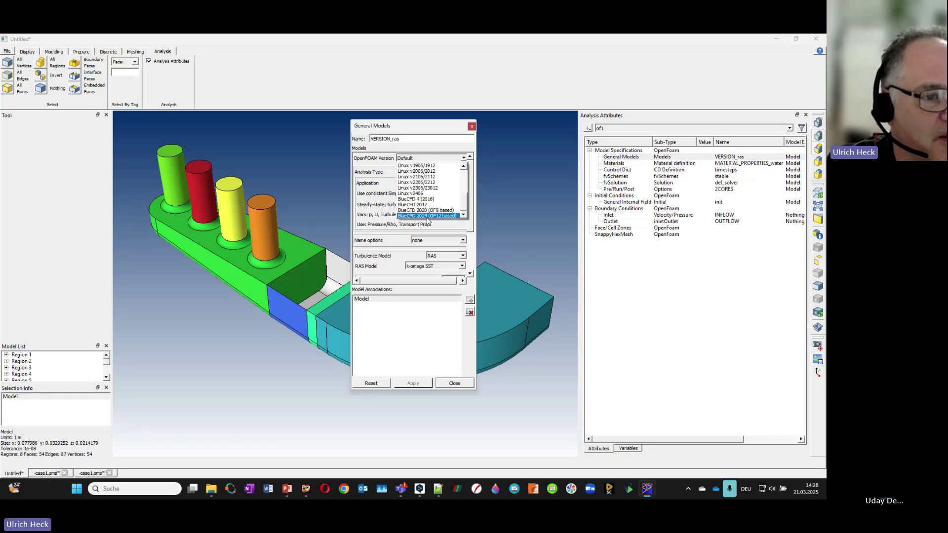
pyautogui.click(428, 215)
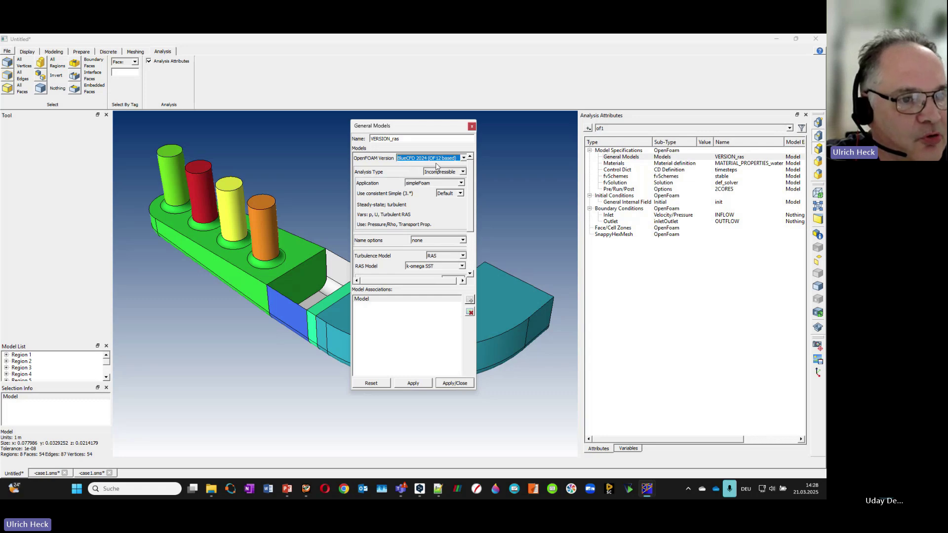
pyautogui.moveTo(473, 183); pyautogui.dragTo(473, 239)
pyautogui.scroll(3, 473, 244)
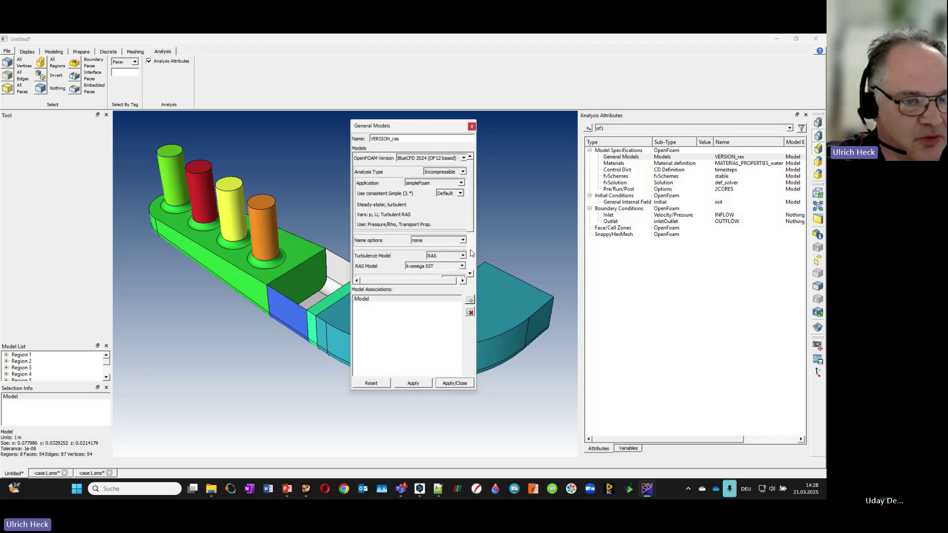
pyautogui.click(460, 383)
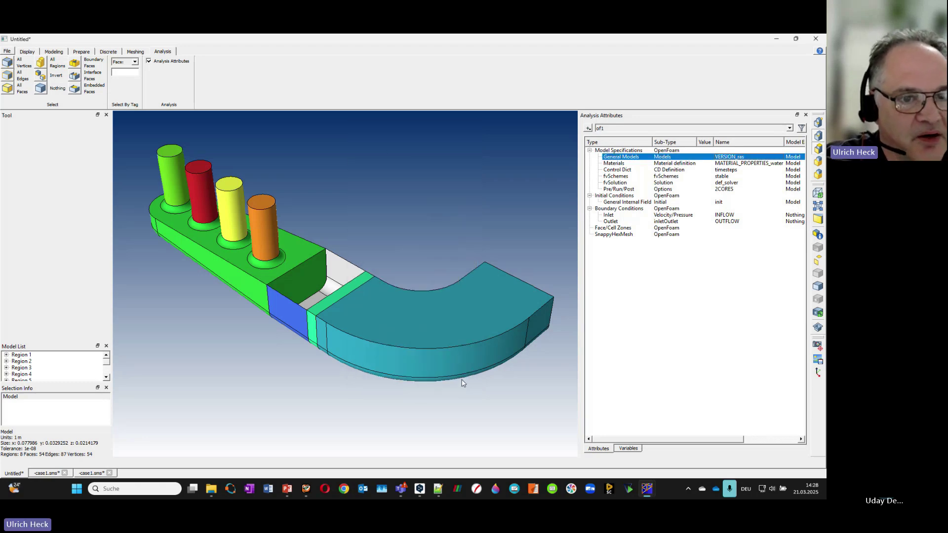
# Step: Review the template's water material properties and the Control Dict time step and write settings
pyautogui.doubleClick(608, 164)
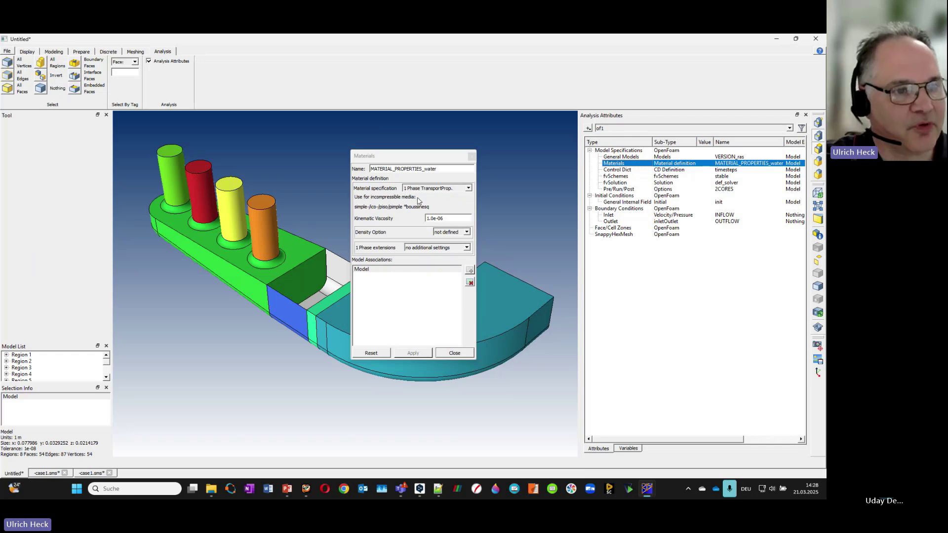
pyautogui.click(455, 353)
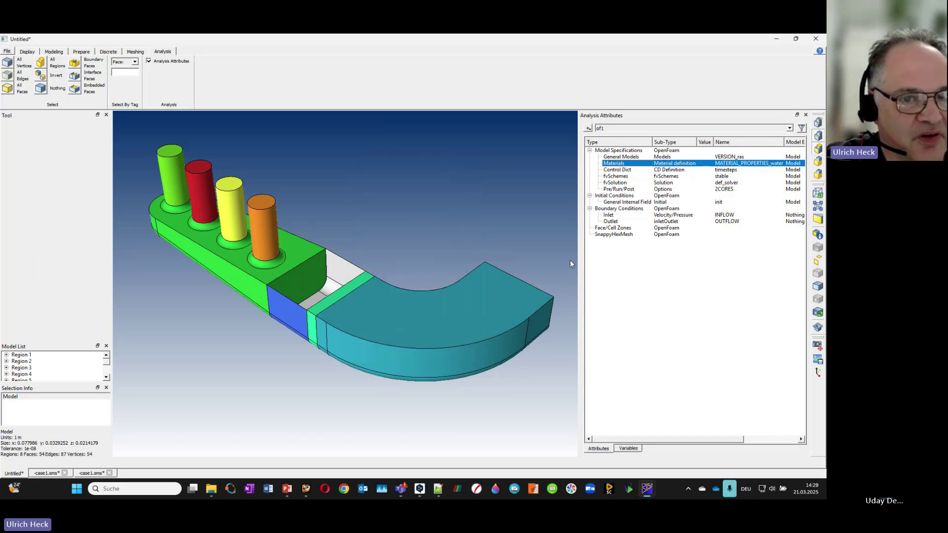
pyautogui.doubleClick(618, 170)
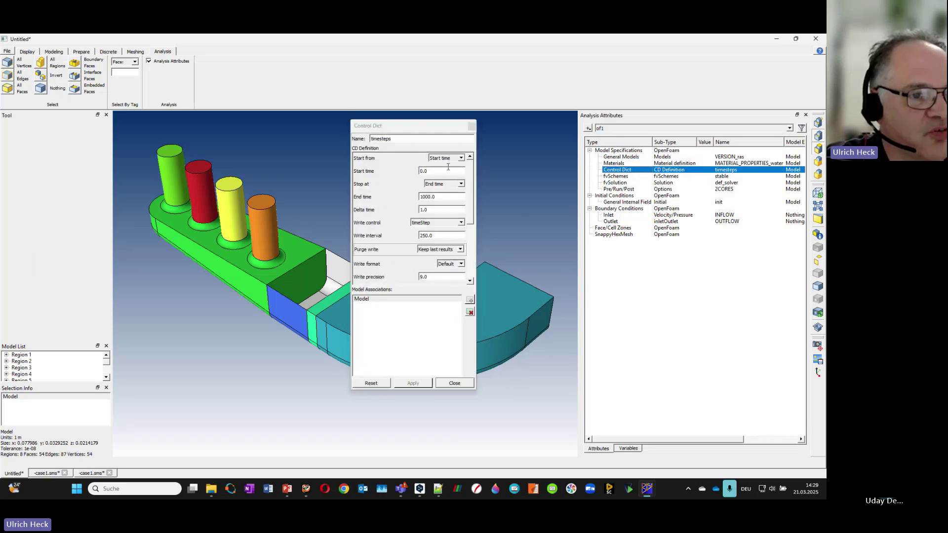
pyautogui.moveTo(471, 198)
pyautogui.mouseDown()
pyautogui.moveTo(471, 228)
pyautogui.moveTo(471, 196)
pyautogui.mouseUp()
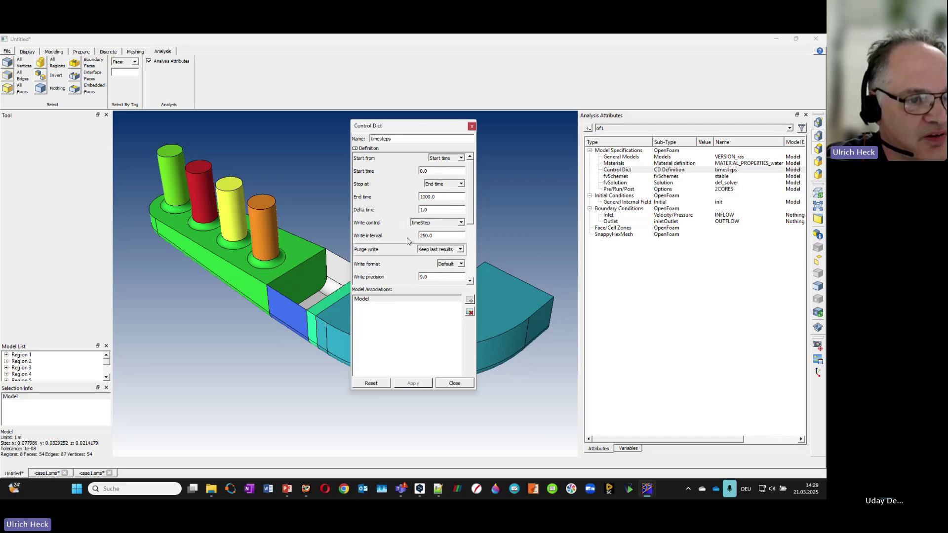
pyautogui.click(455, 384)
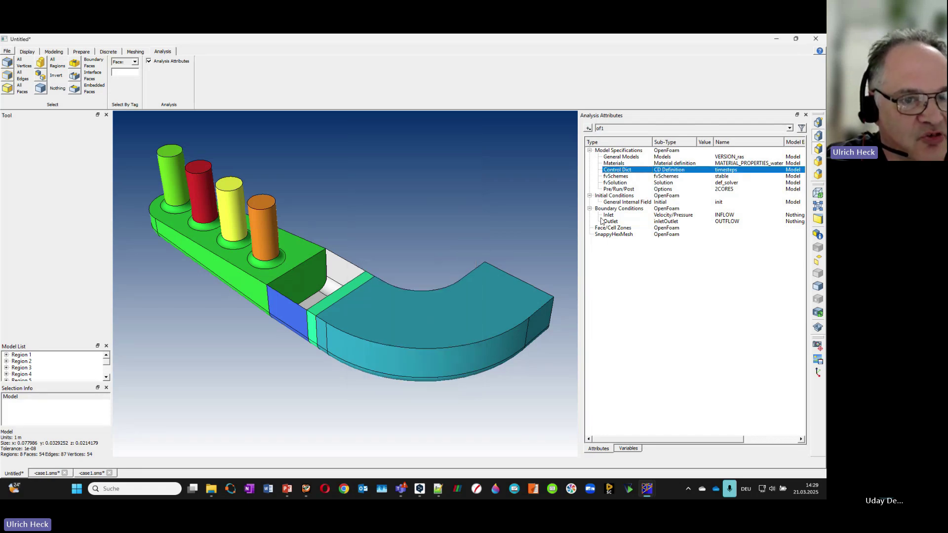
# Step: Examine the discretization schemes in fvSchemes and the solver, residual control and relaxation settings in fvSolution
pyautogui.doubleClick(612, 179)
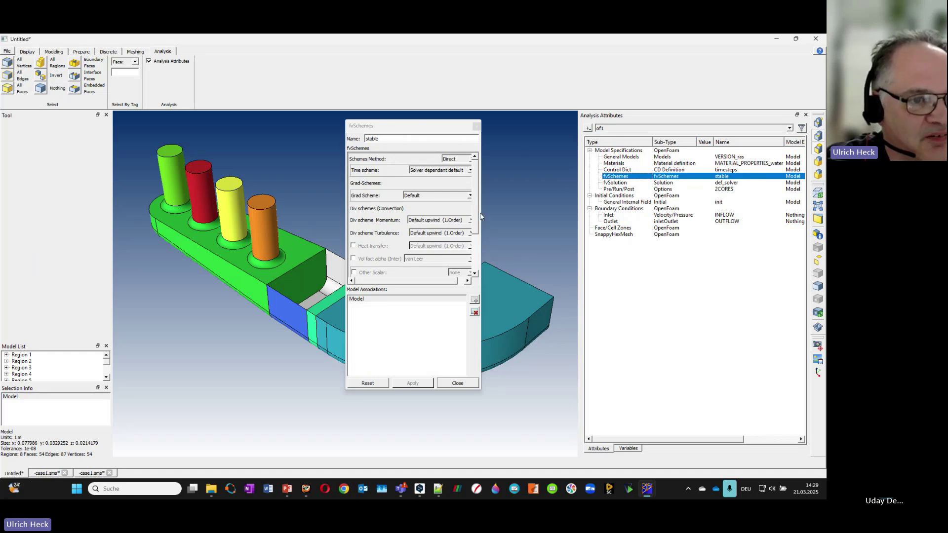
pyautogui.moveTo(476, 213); pyautogui.dragTo(477, 222)
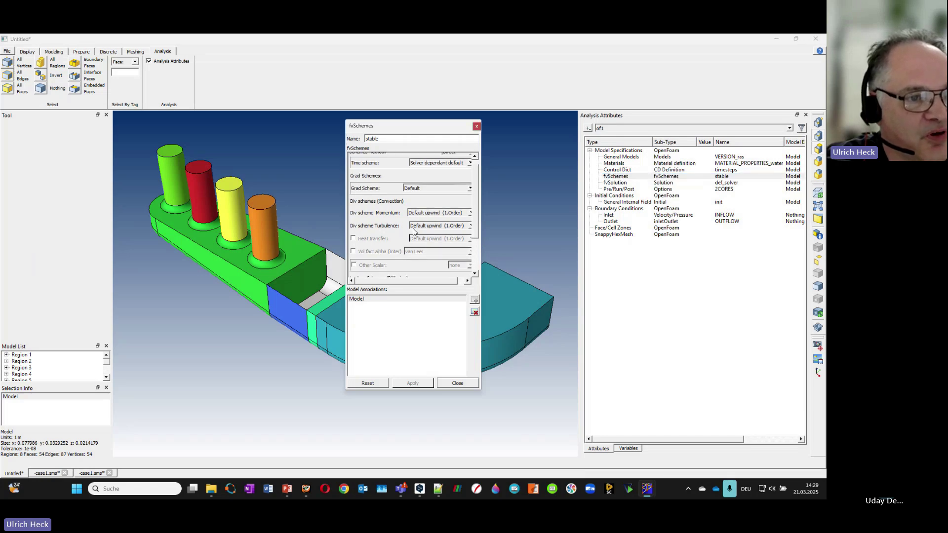
pyautogui.scroll(-1, 472, 218)
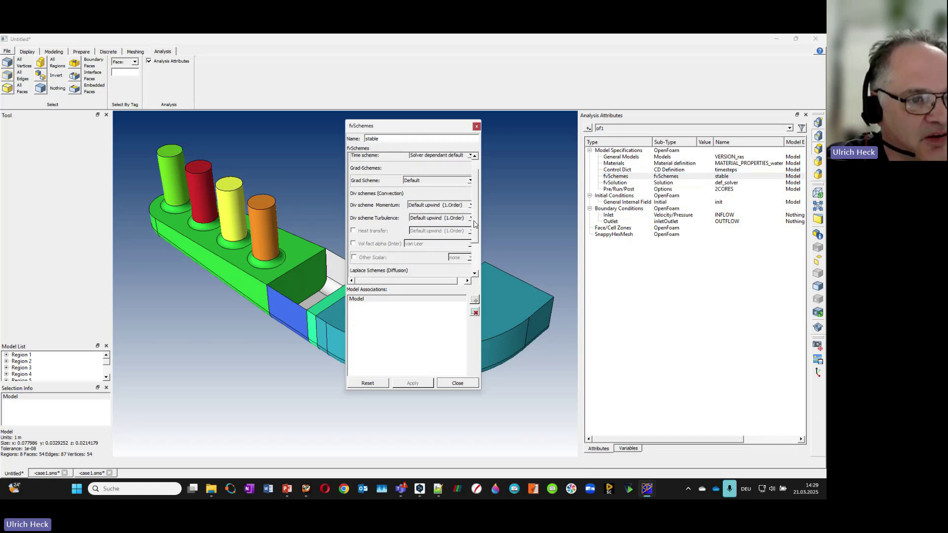
pyautogui.click(458, 383)
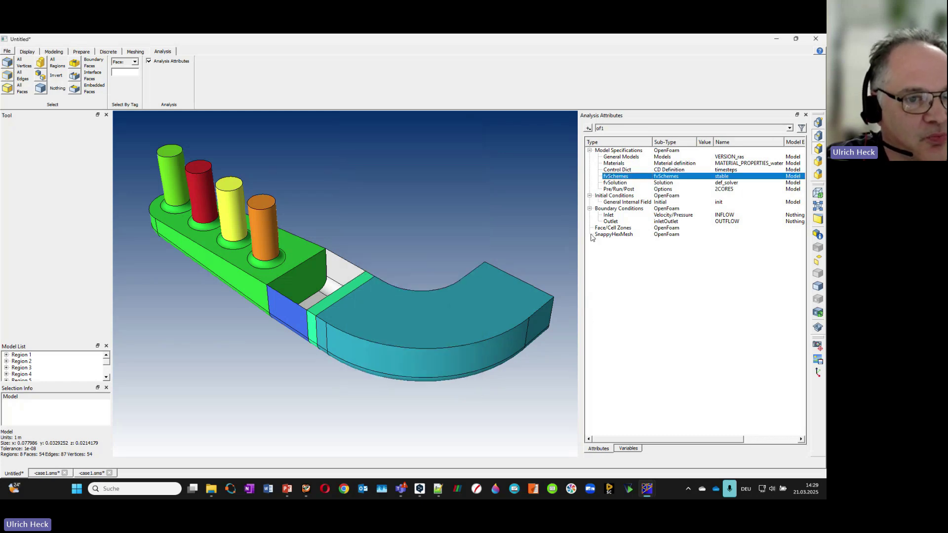
pyautogui.click(610, 183)
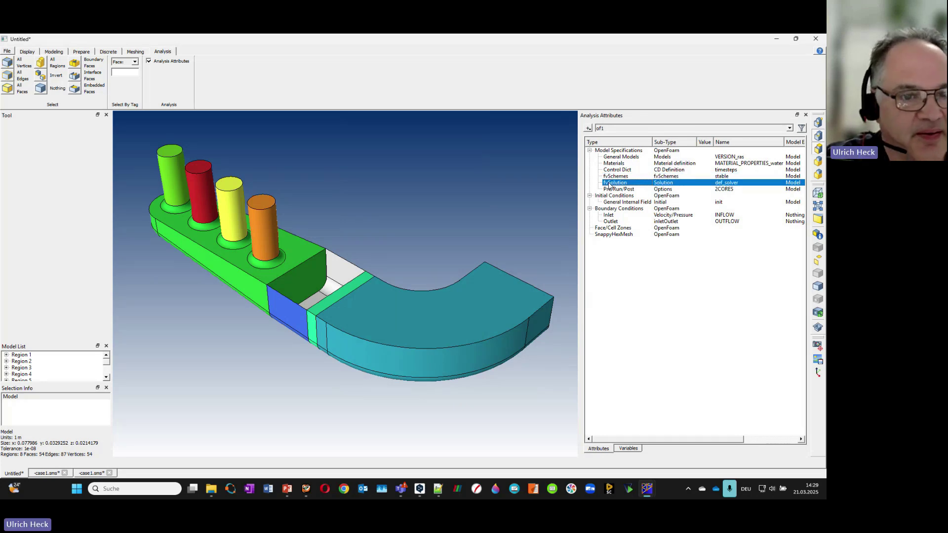
pyautogui.doubleClick(610, 182)
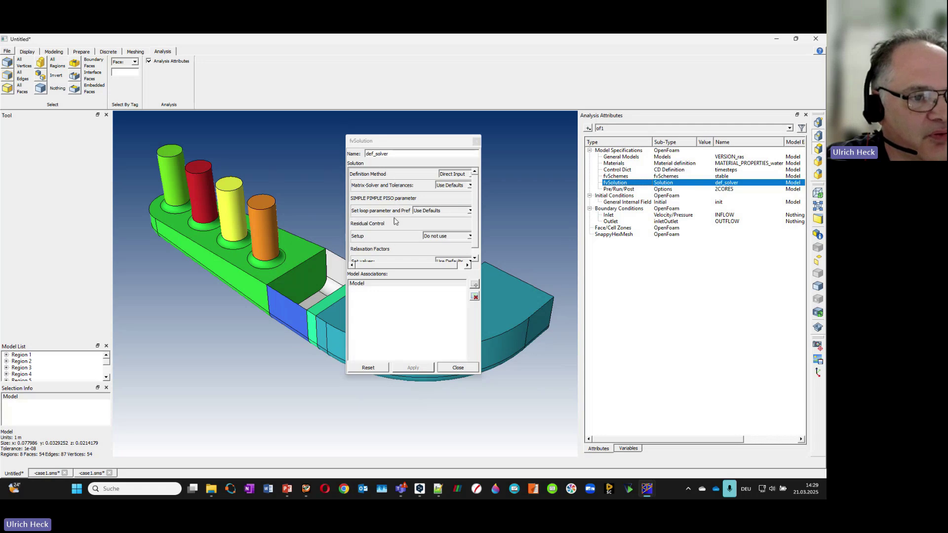
pyautogui.moveTo(476, 207); pyautogui.dragTo(474, 225)
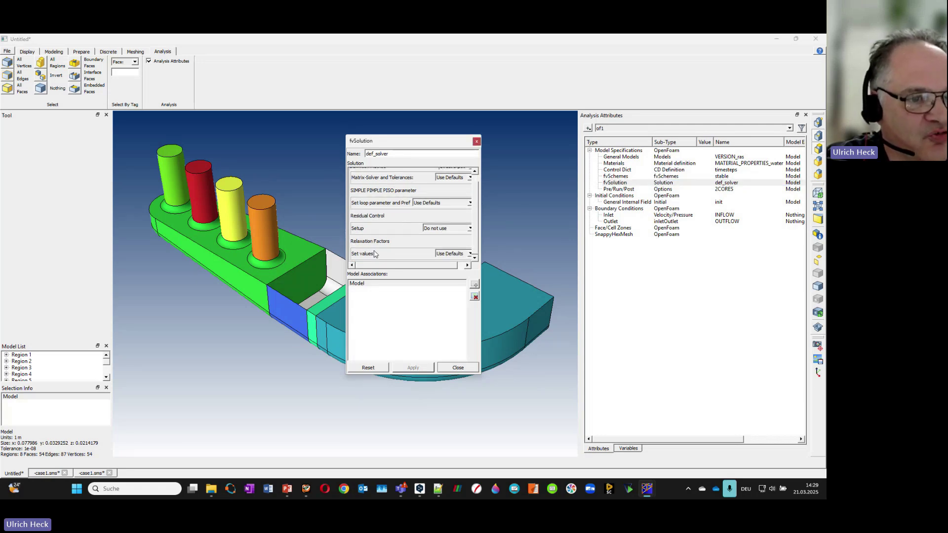
pyautogui.click(458, 368)
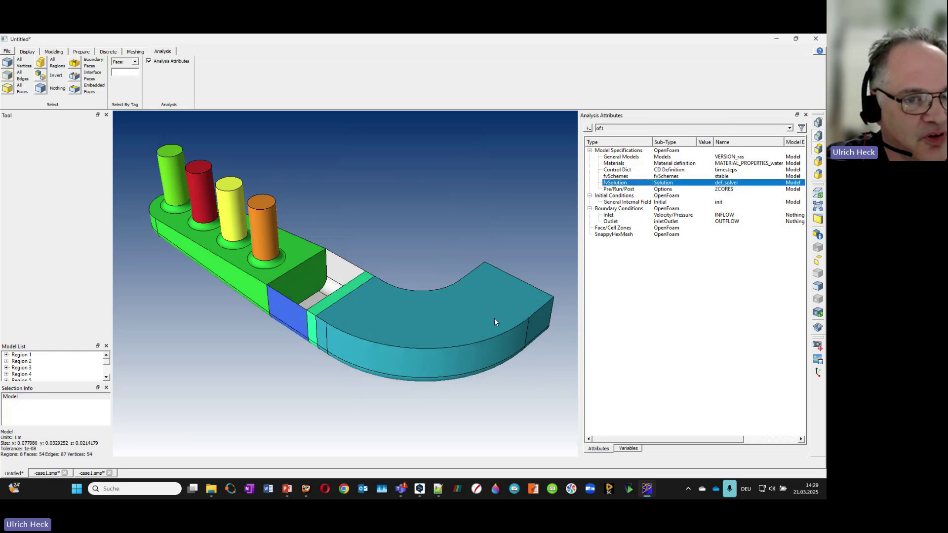
# Step: Check the mesh export and parallel run options in the 2CORES Pre/Run/Post attribute
pyautogui.doubleClick(611, 189)
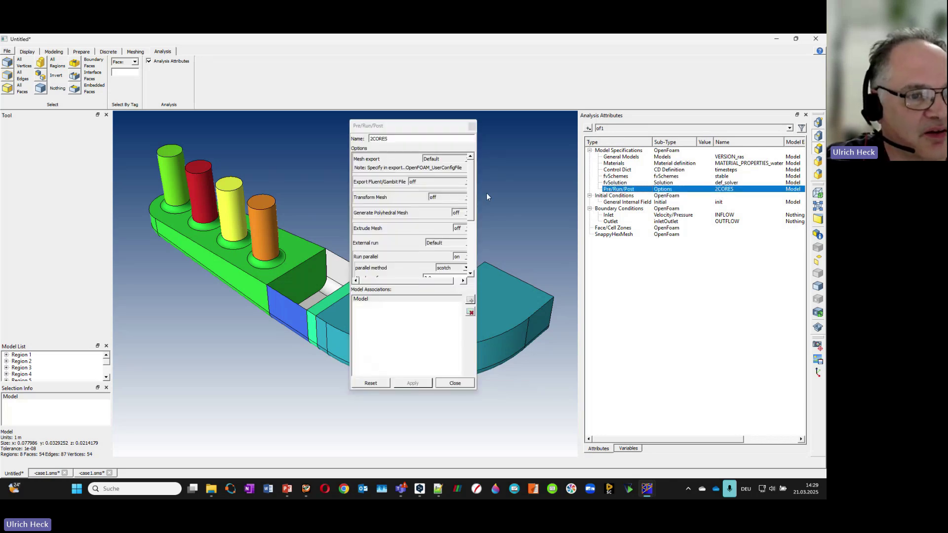
pyautogui.moveTo(472, 185); pyautogui.dragTo(473, 198)
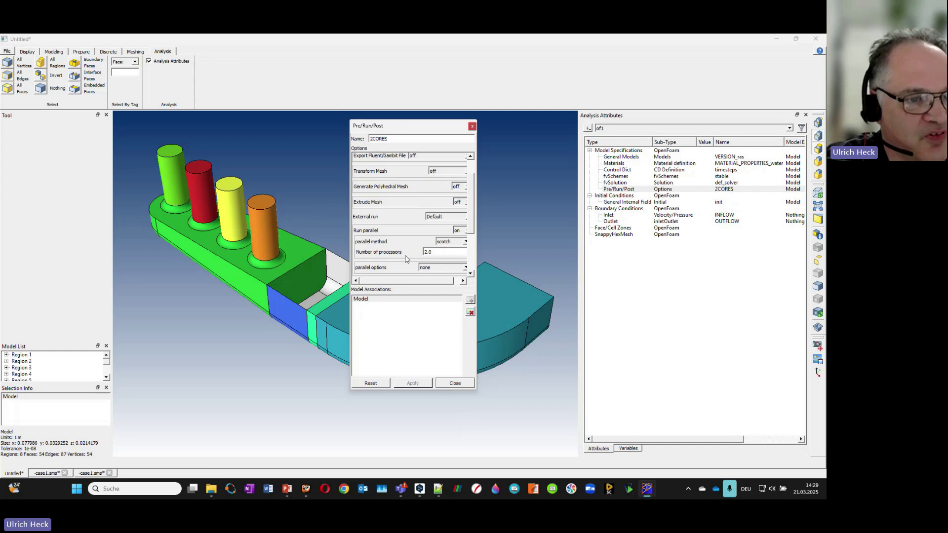
pyautogui.click(455, 383)
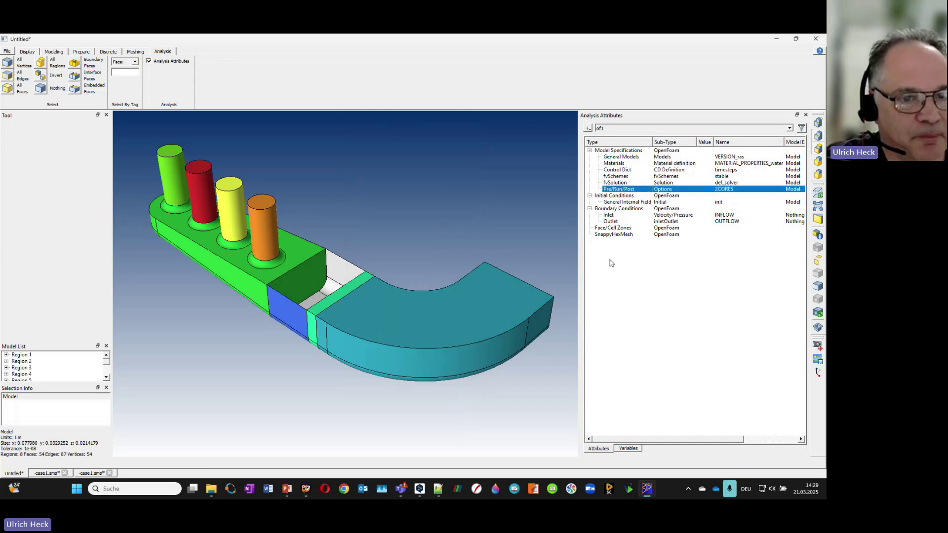
# Step: Assign the end face of the curved channel to the INFLOW inlet boundary condition
pyautogui.click(613, 203)
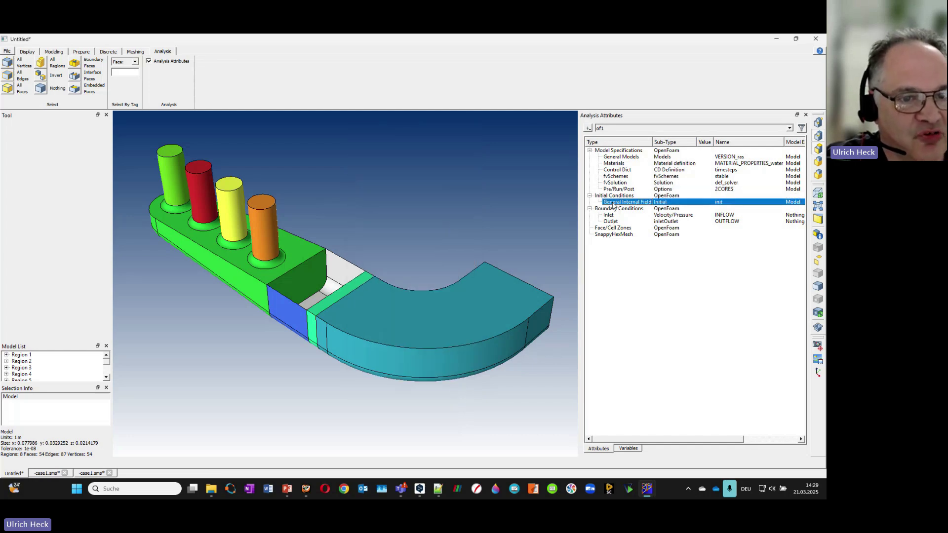
pyautogui.doubleClick(616, 216)
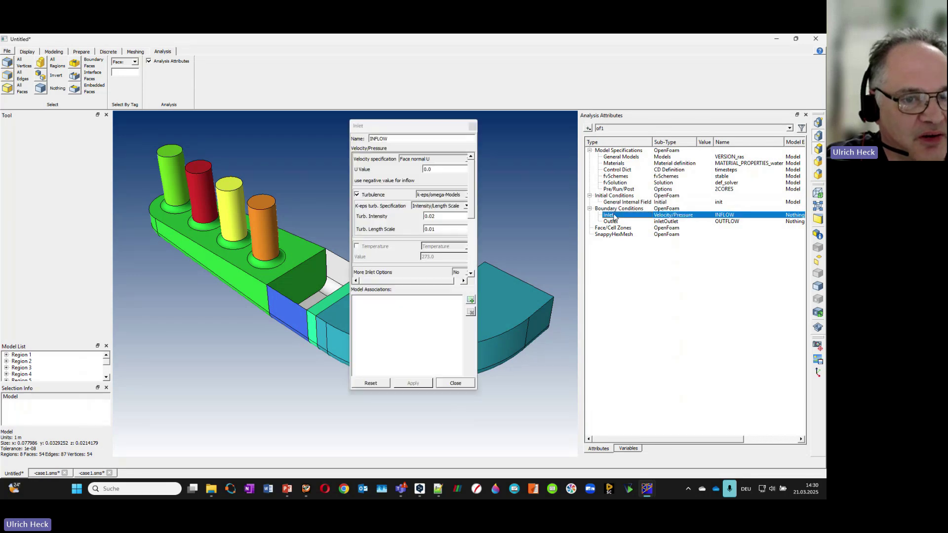
pyautogui.moveTo(410, 127); pyautogui.dragTo(539, 149)
pyautogui.moveTo(363, 303); pyautogui.dragTo(389, 321)
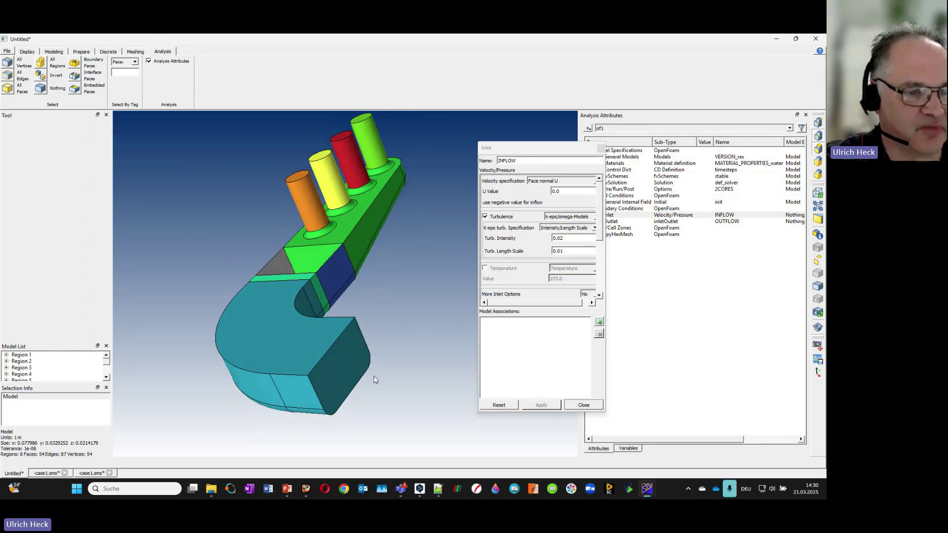
pyautogui.click(349, 367)
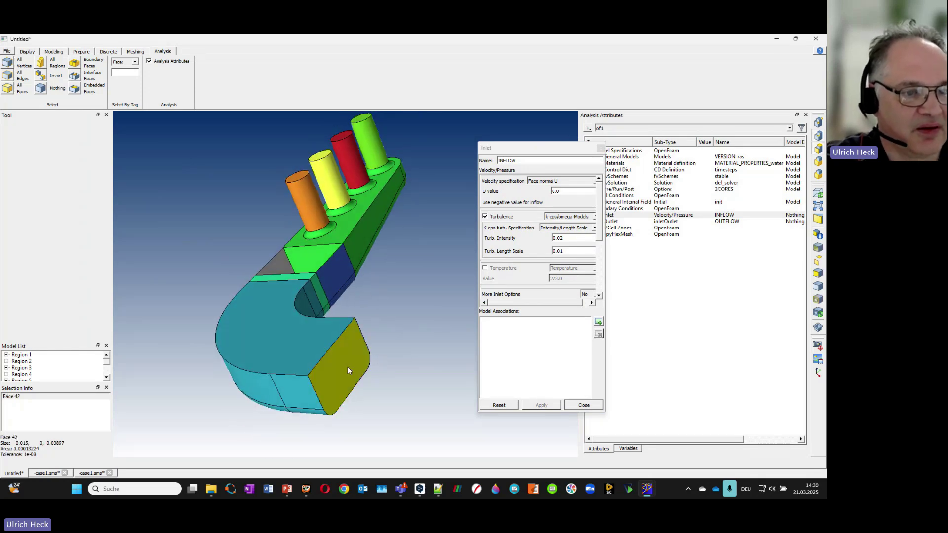
pyautogui.click(598, 321)
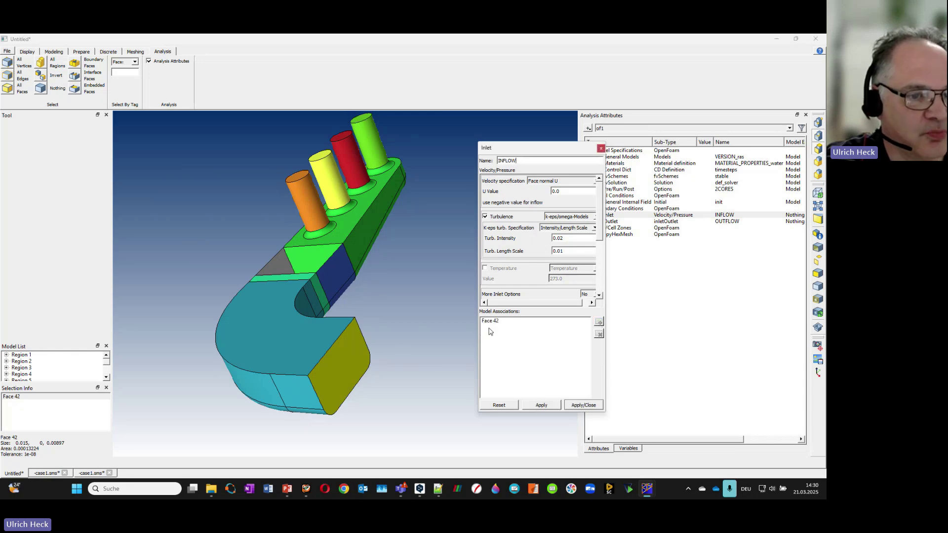
# Step: Set the INFLOW velocity to -0.1 with the Face normal U specification and apply the inlet condition
pyautogui.click(567, 192)
pyautogui.write('-0.1')
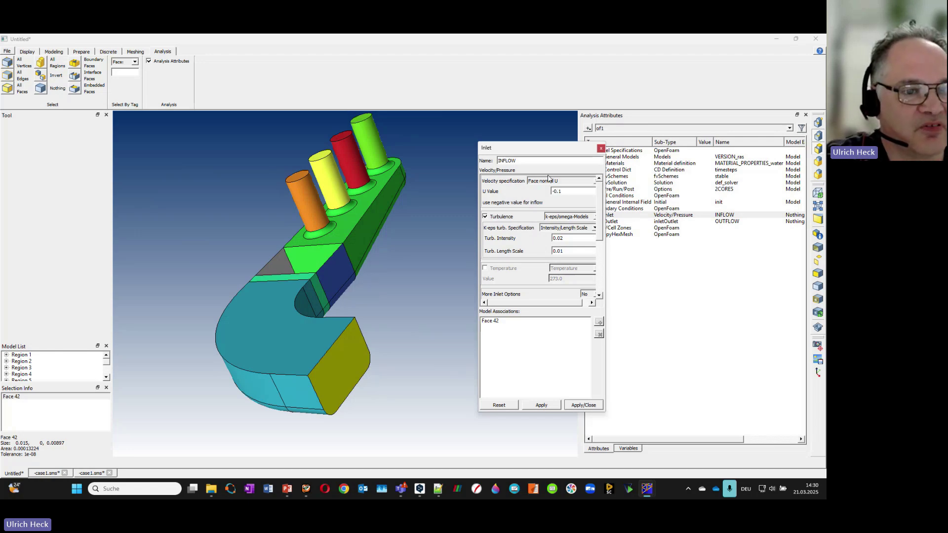
pyautogui.moveTo(606, 196); pyautogui.dragTo(634, 198)
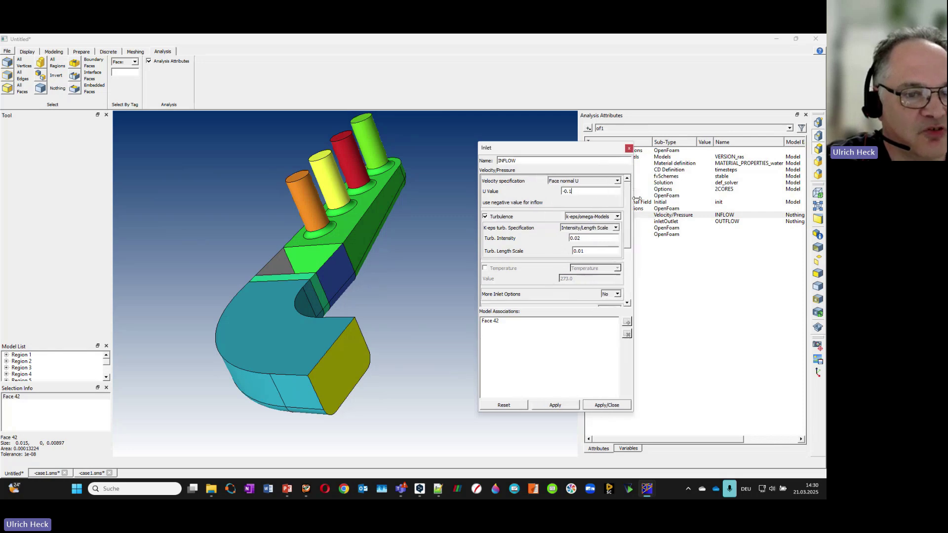
pyautogui.click(617, 181)
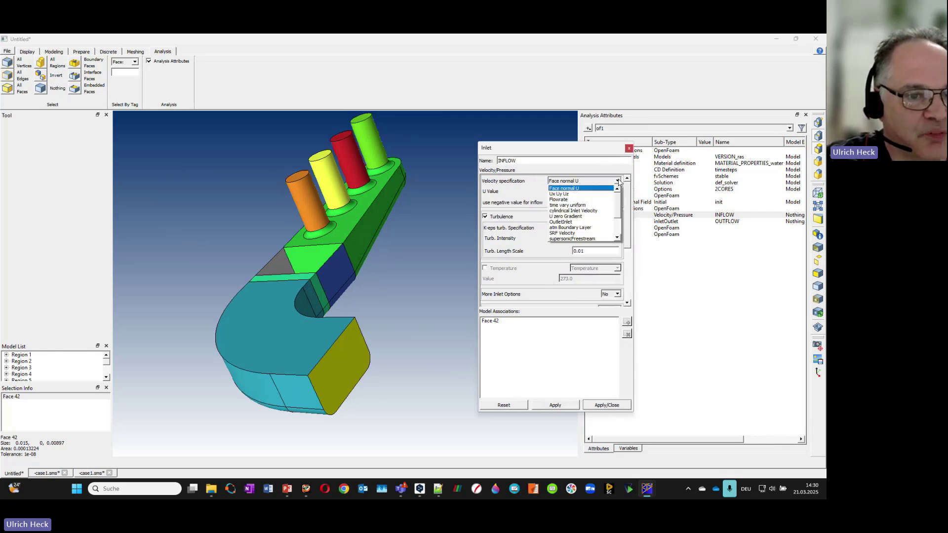
pyautogui.click(618, 182)
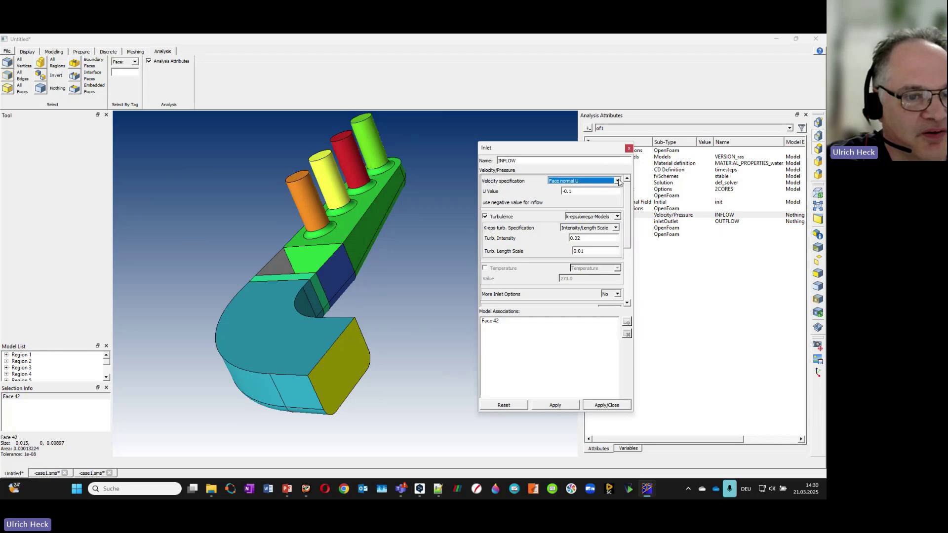
pyautogui.click(557, 406)
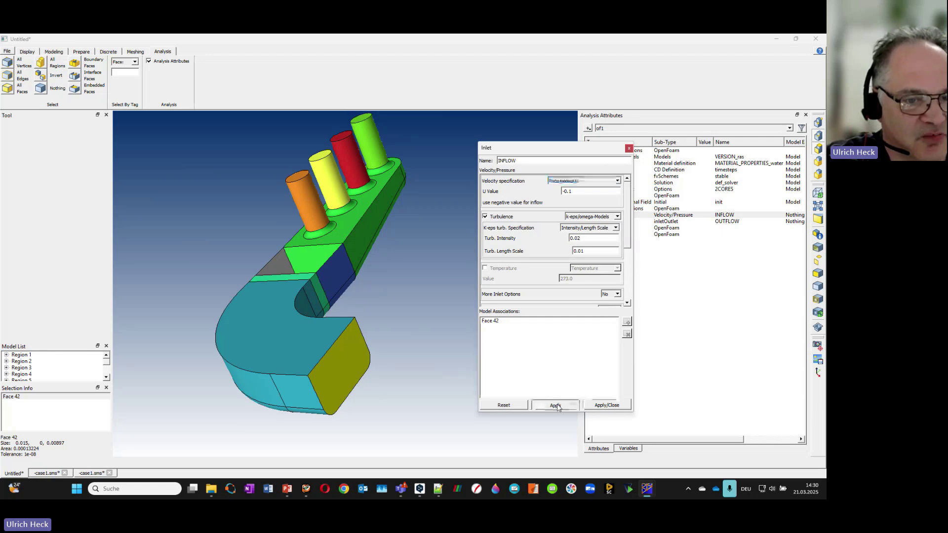
pyautogui.click(603, 406)
# Step: Assign the top faces of the four cylindrical pipes to the OUTFLOW inletOutlet boundary condition and apply it
pyautogui.moveTo(537, 408); pyautogui.dragTo(413, 331)
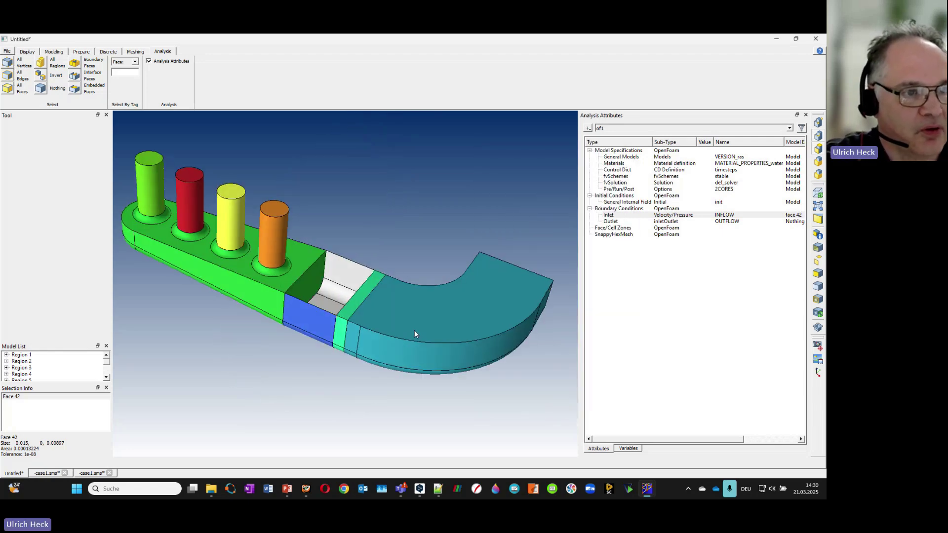
pyautogui.click(280, 218)
pyautogui.click(232, 194)
pyautogui.click(189, 175)
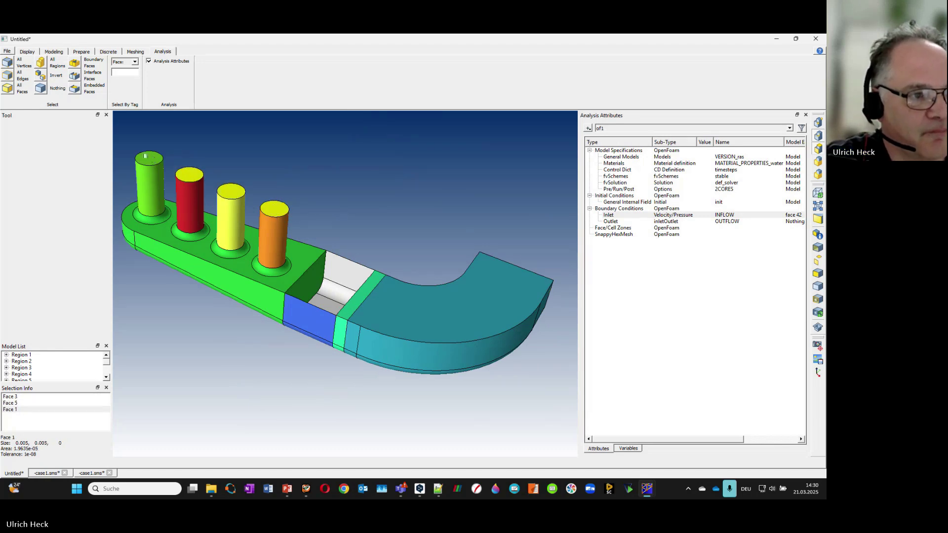
pyautogui.click(145, 157)
pyautogui.click(610, 222)
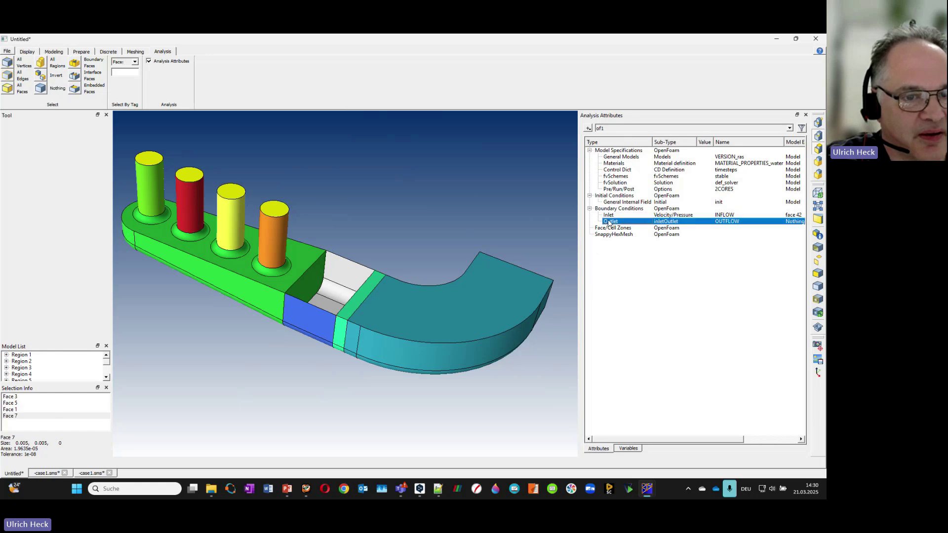
pyautogui.doubleClick(610, 222)
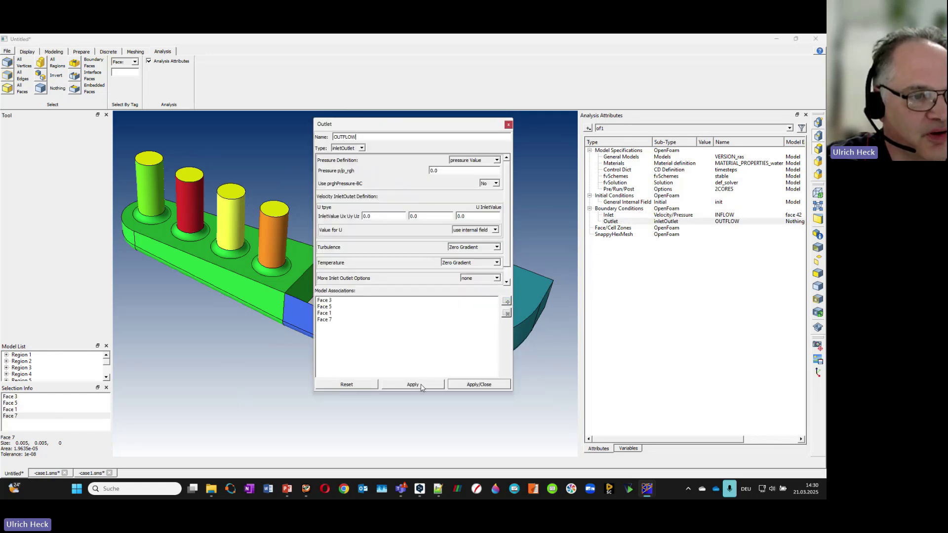
pyautogui.click(479, 384)
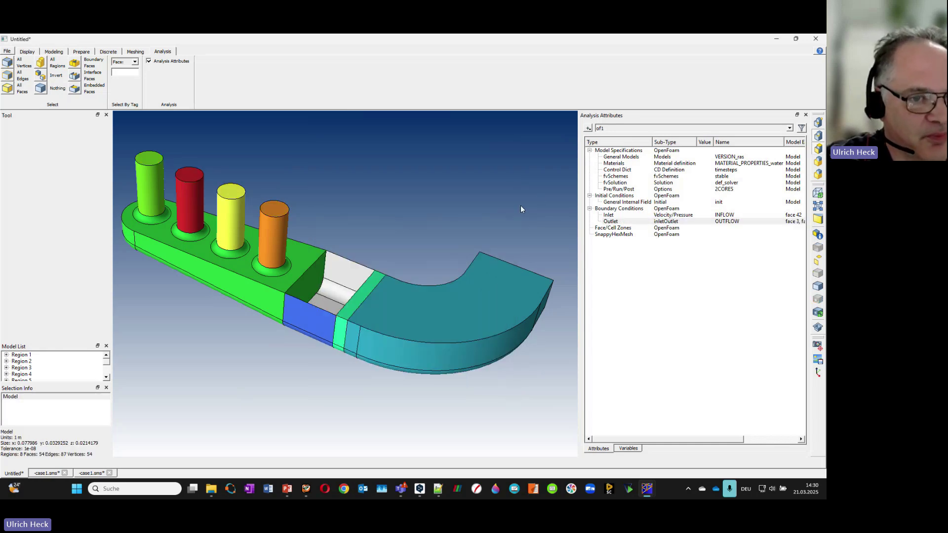
# Step: Look through the boundary condition types that can be added to the analysis case
pyautogui.click(600, 209)
pyautogui.click(588, 128)
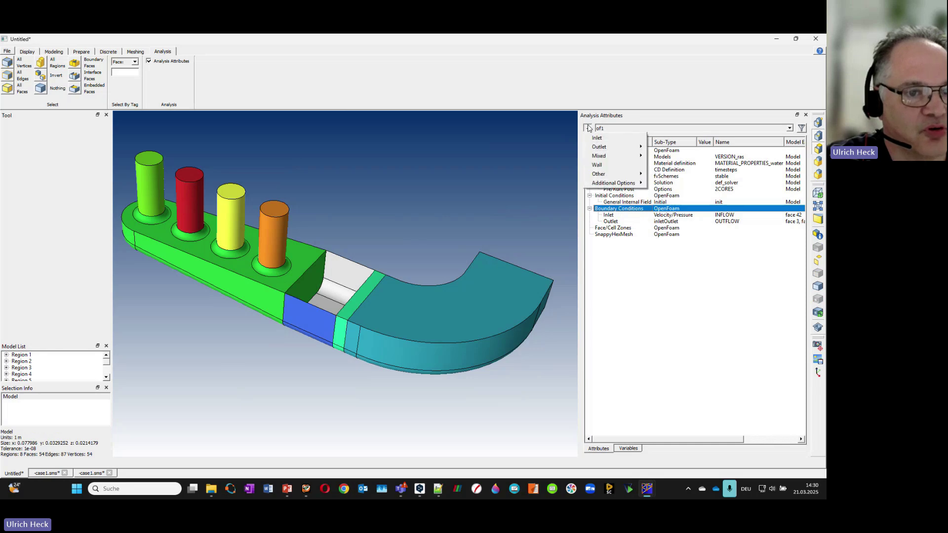
pyautogui.click(466, 161)
# Step: Show the hidden faces of the distributor model again
pyautogui.scroll(-2, 387, 251)
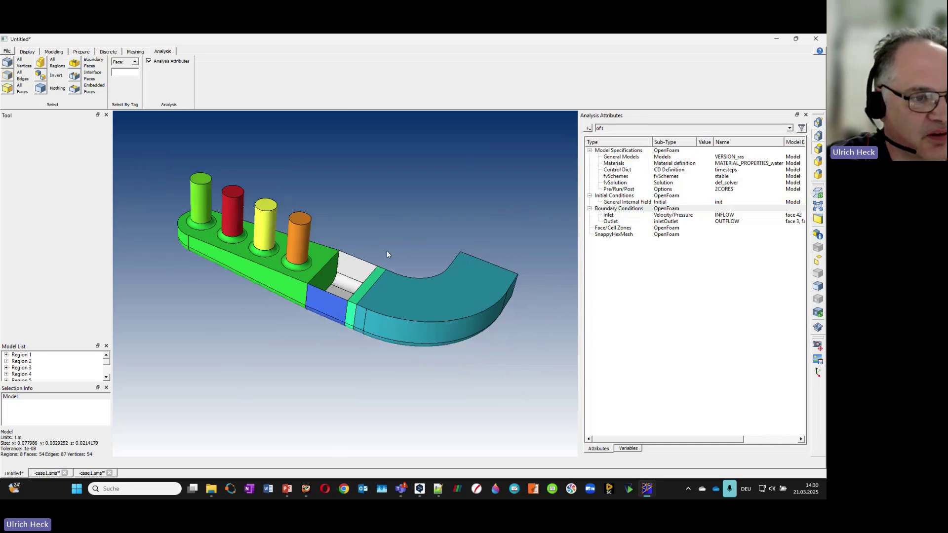
pyautogui.scroll(1, 387, 251)
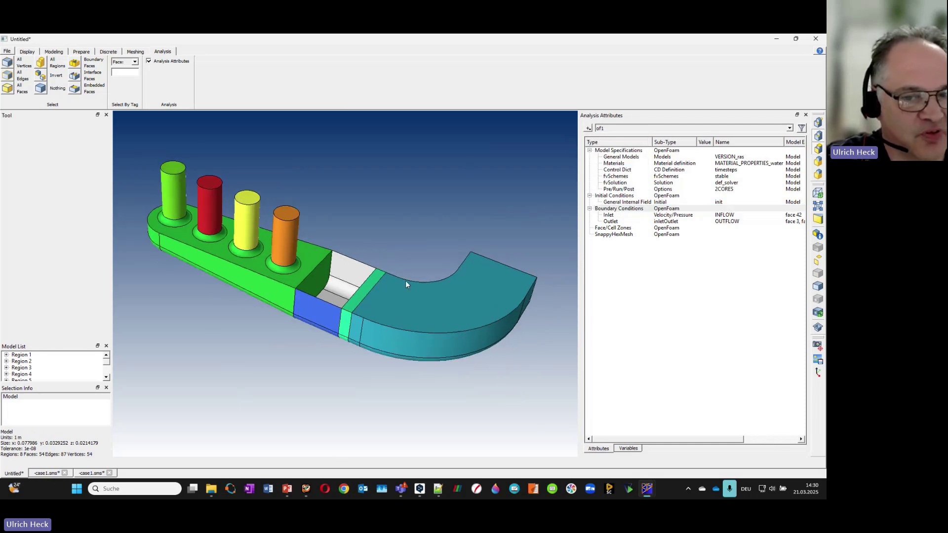
pyautogui.click(817, 289)
pyautogui.moveTo(344, 328); pyautogui.dragTo(276, 302, button='middle')
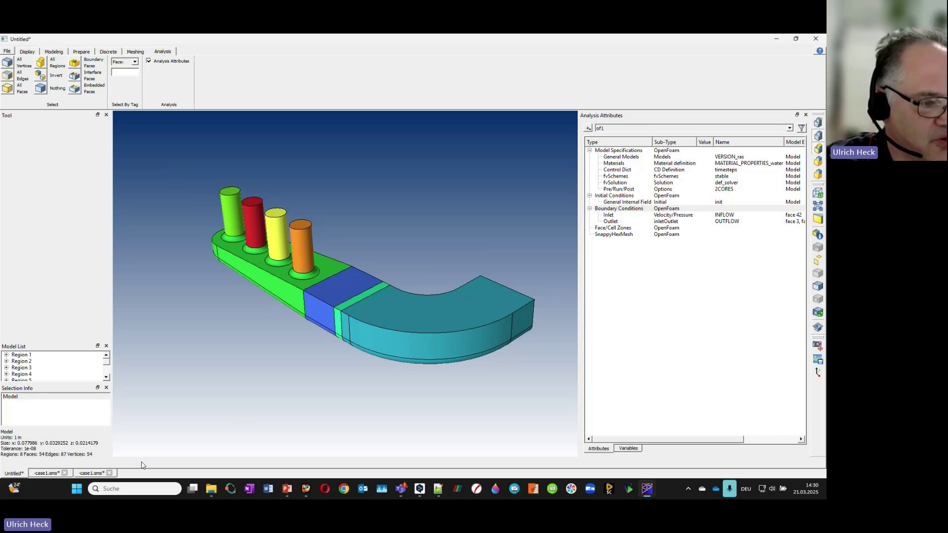
# Step: Start an analysis export from the full distributor mesh without saving the mesh
pyautogui.click(92, 474)
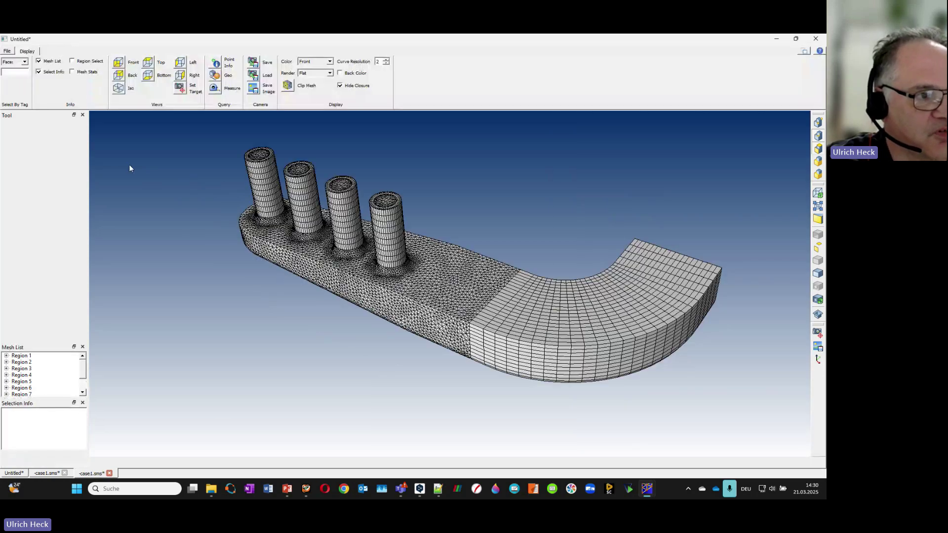
pyautogui.click(7, 51)
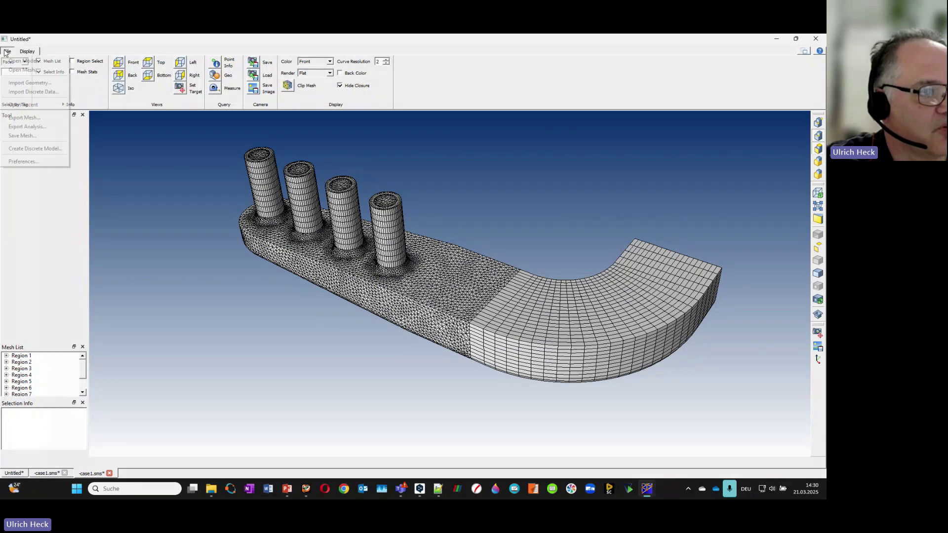
pyautogui.click(50, 128)
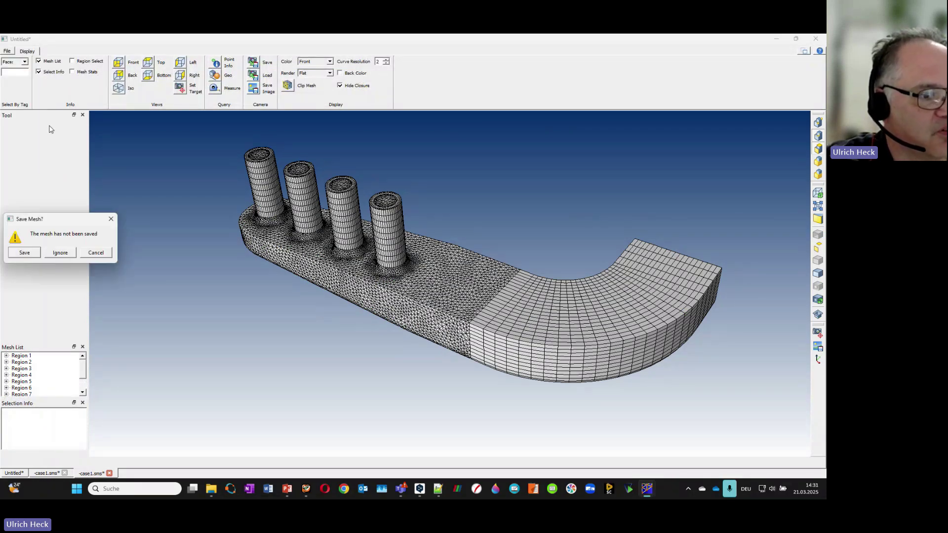
pyautogui.click(60, 253)
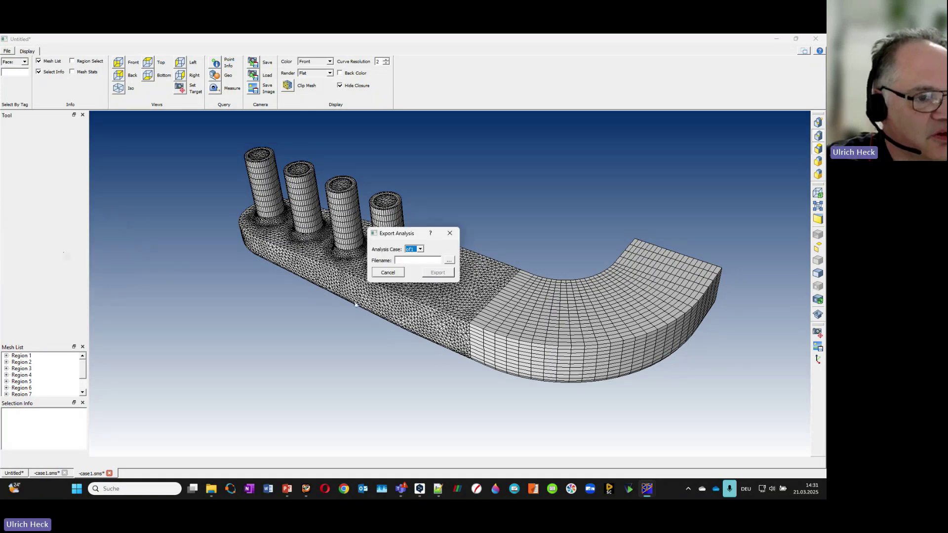
# Step: Create a folder named case1 in C:\data\webinar and open it as the export location
pyautogui.click(451, 264)
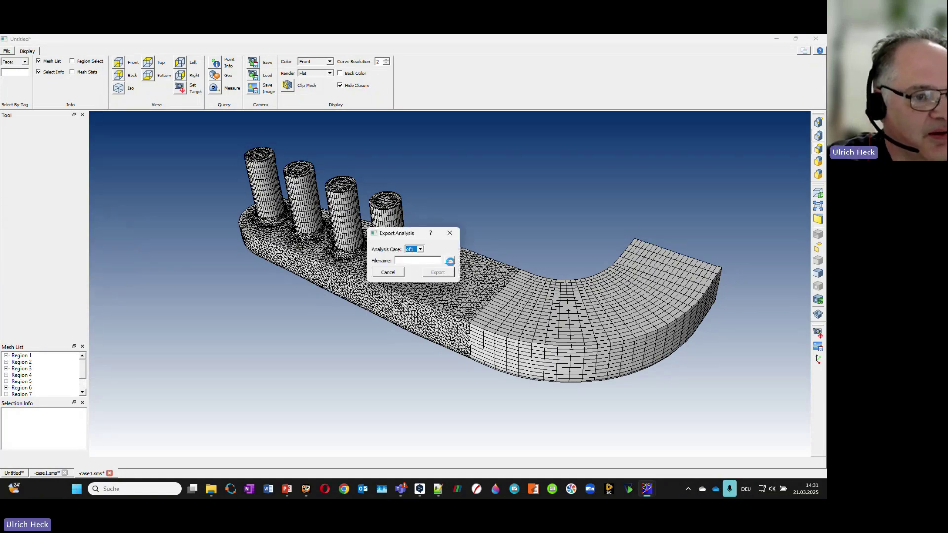
pyautogui.rightClick(112, 176)
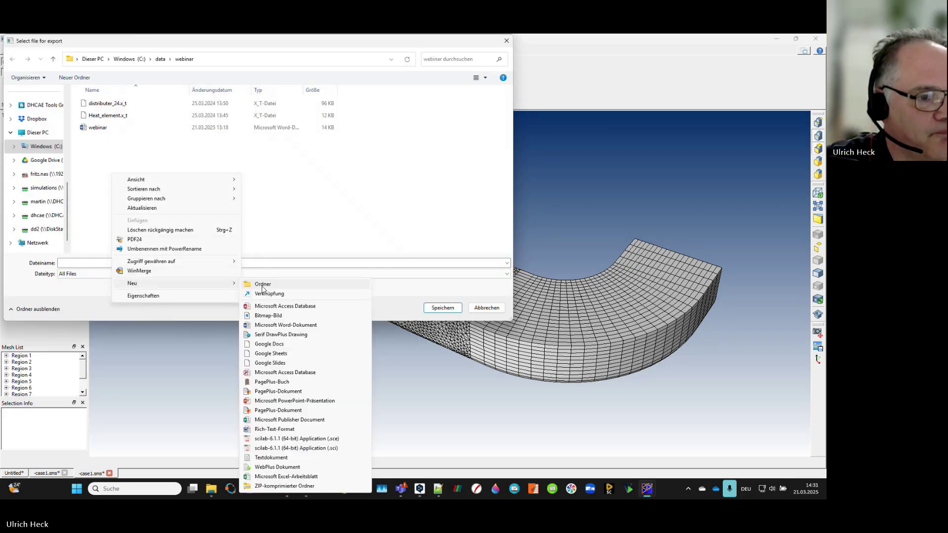
pyautogui.click(260, 286)
pyautogui.press('BackSpace')
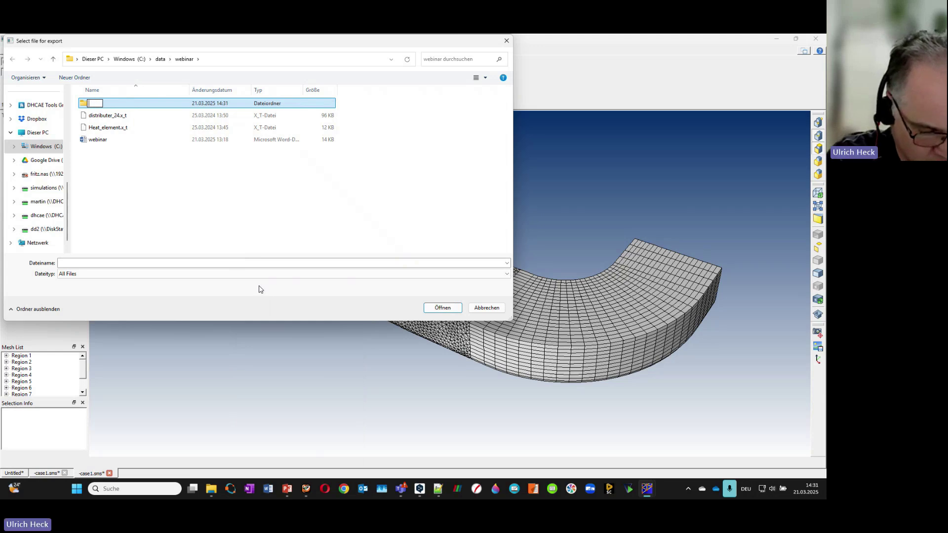
pyautogui.write('case1')
pyautogui.press('Return')
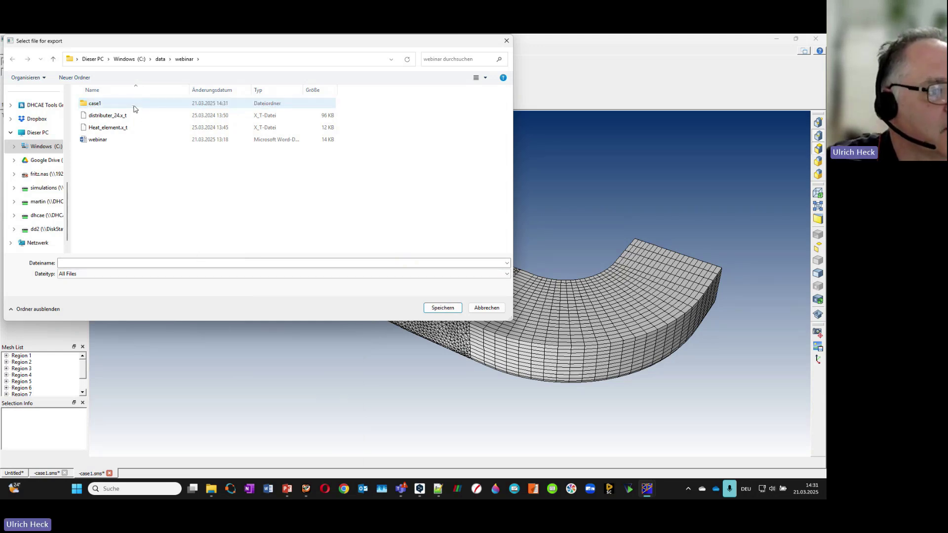
pyautogui.doubleClick(137, 102)
# Step: Export analysis case of1 as test.txt into the case1 folder and check the export log in the CastNet console
pyautogui.click(93, 275)
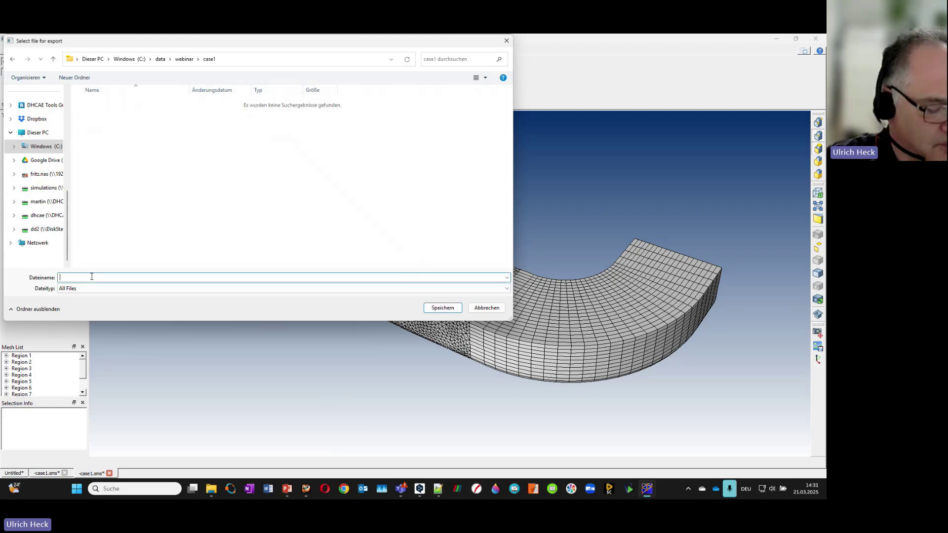
pyautogui.write('test.txt')
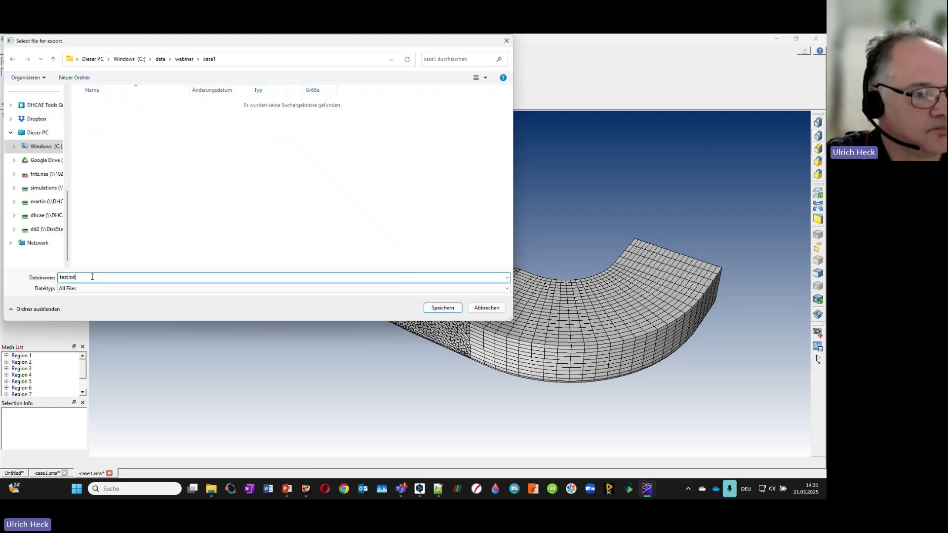
pyautogui.press('Return')
pyautogui.click(438, 276)
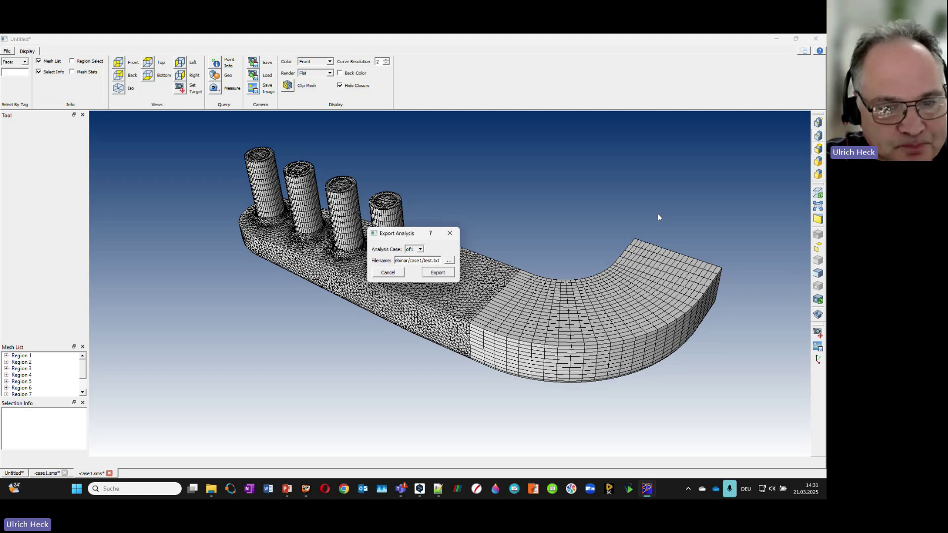
pyautogui.moveTo(645, 489)
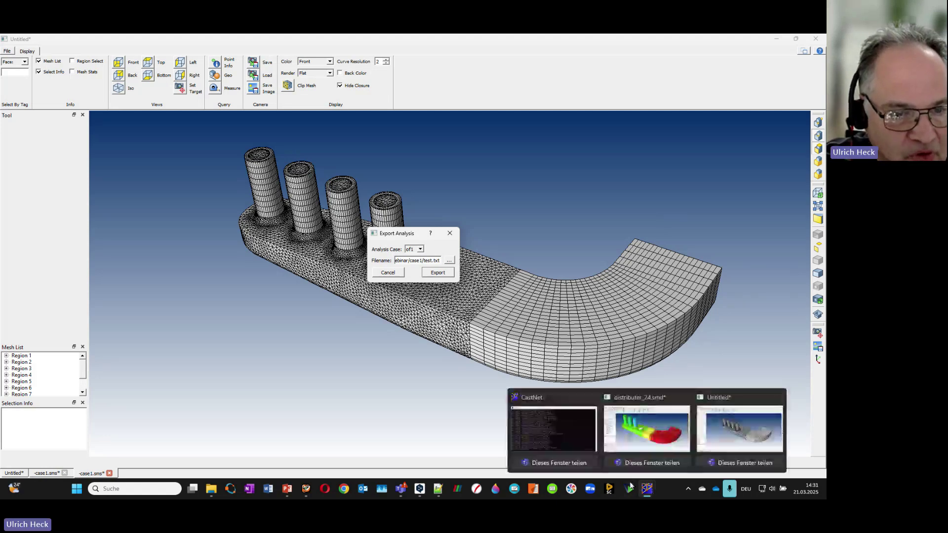
pyautogui.click(565, 444)
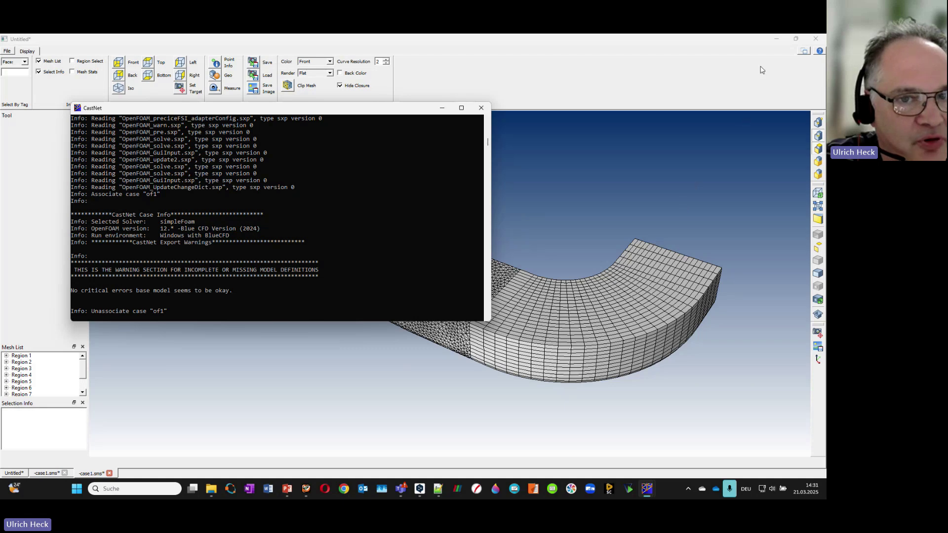
# Step: Minimize the CastNet model and mesh windows and launch RunGui-2024 from the desktop
pyautogui.click(776, 41)
pyautogui.click(775, 41)
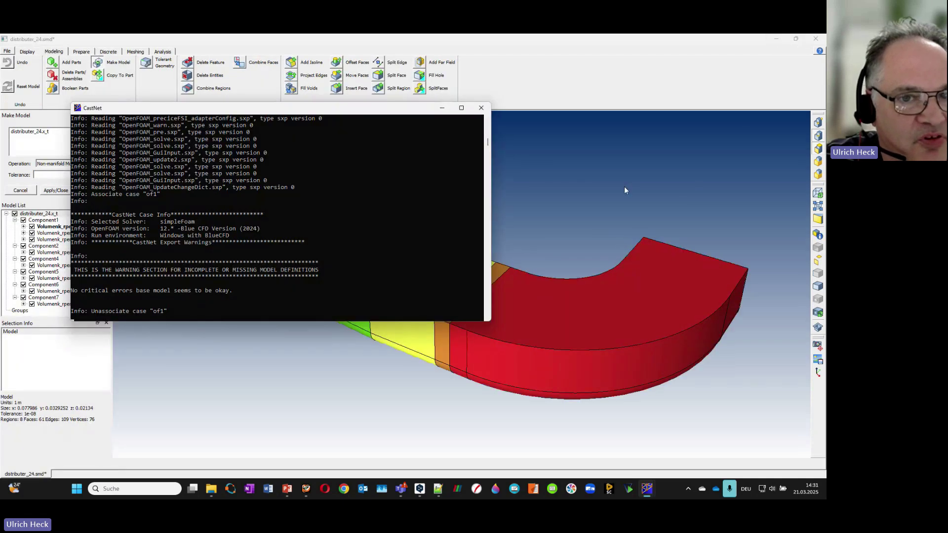
pyautogui.click(779, 42)
pyautogui.click(779, 43)
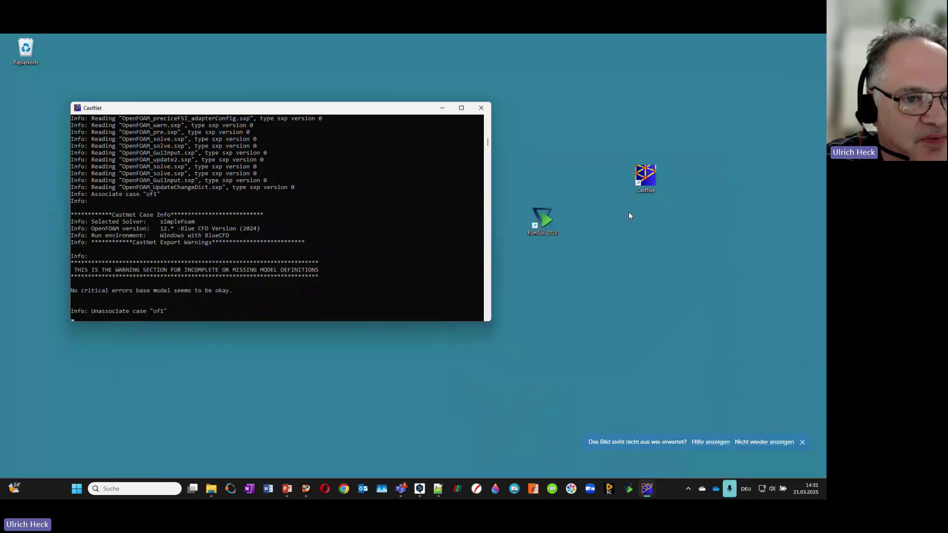
pyautogui.doubleClick(539, 218)
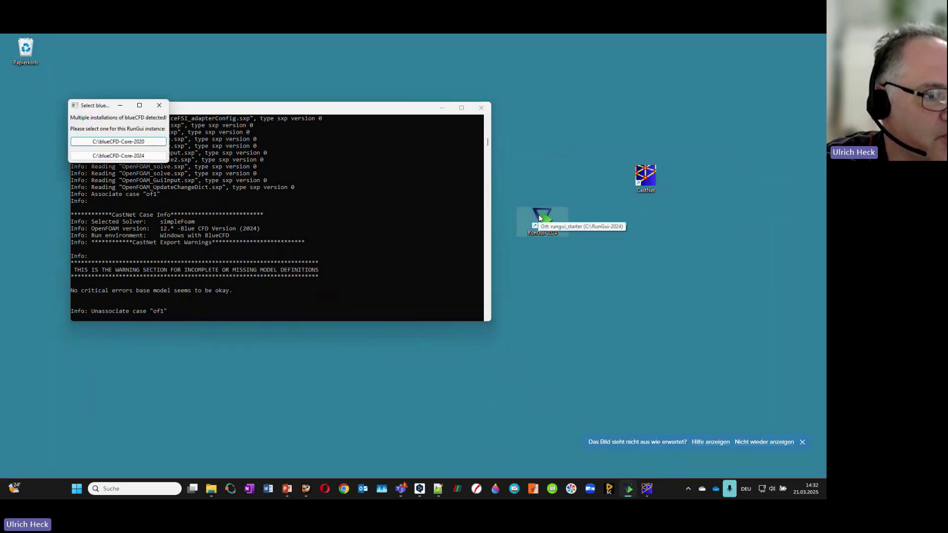
# Step: Start RunGui with the blueCFD-Core-2024 installation and import the GuiInput file from C:\data\webinar\case1
pyautogui.click(129, 156)
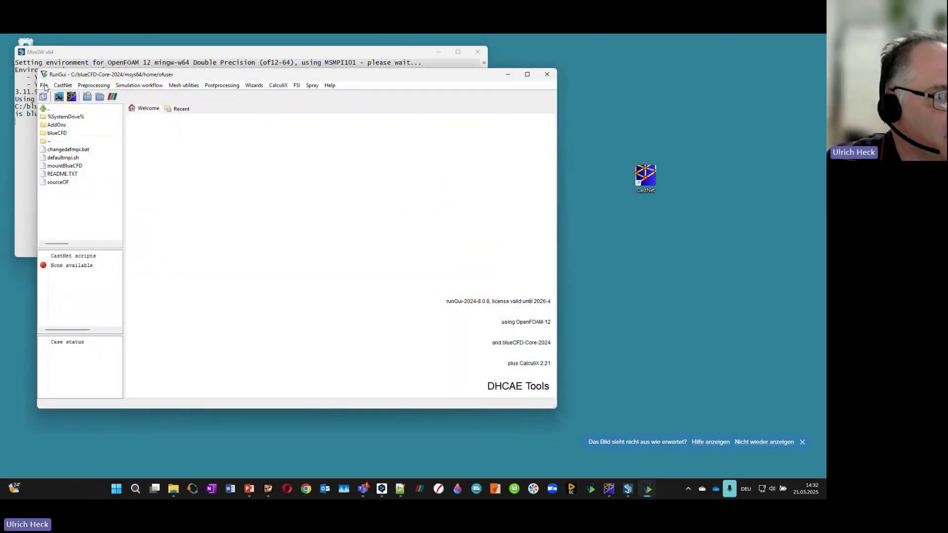
pyautogui.click(44, 85)
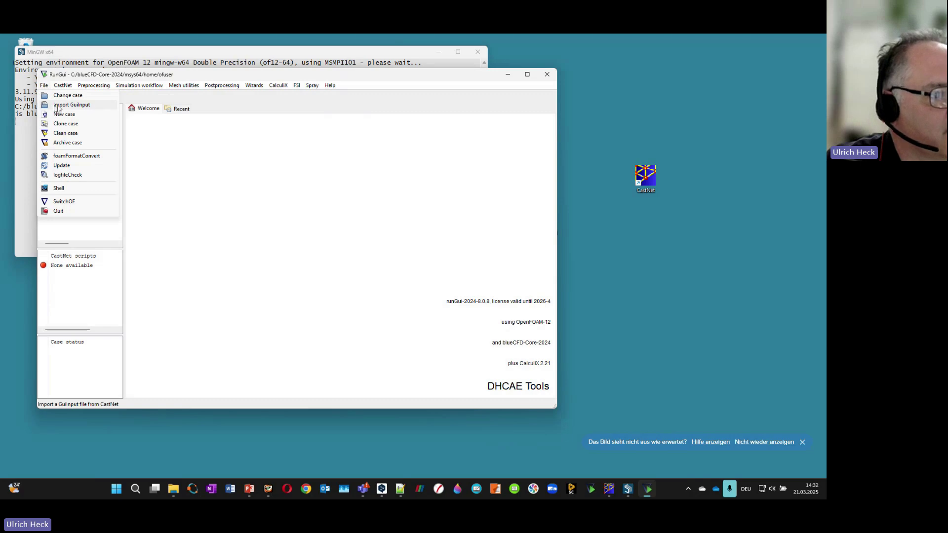
pyautogui.click(58, 107)
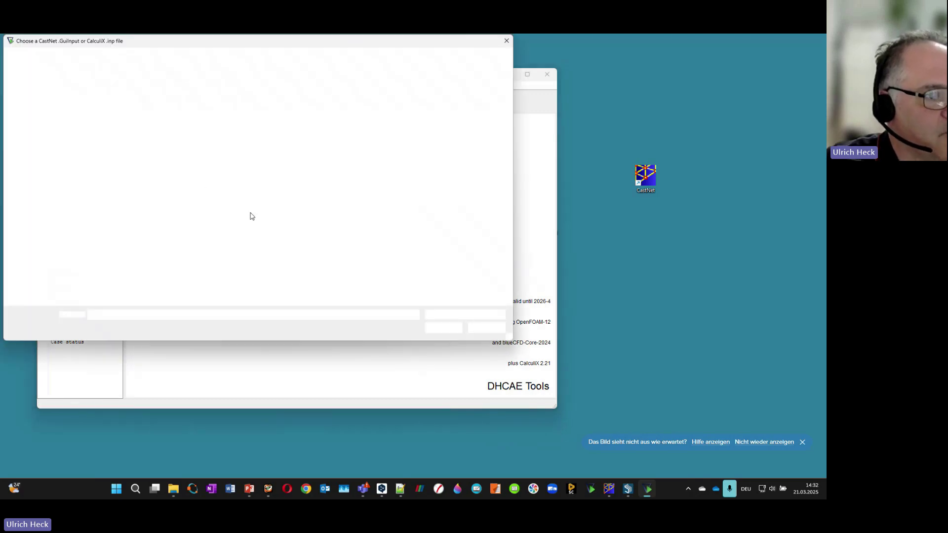
pyautogui.click(46, 284)
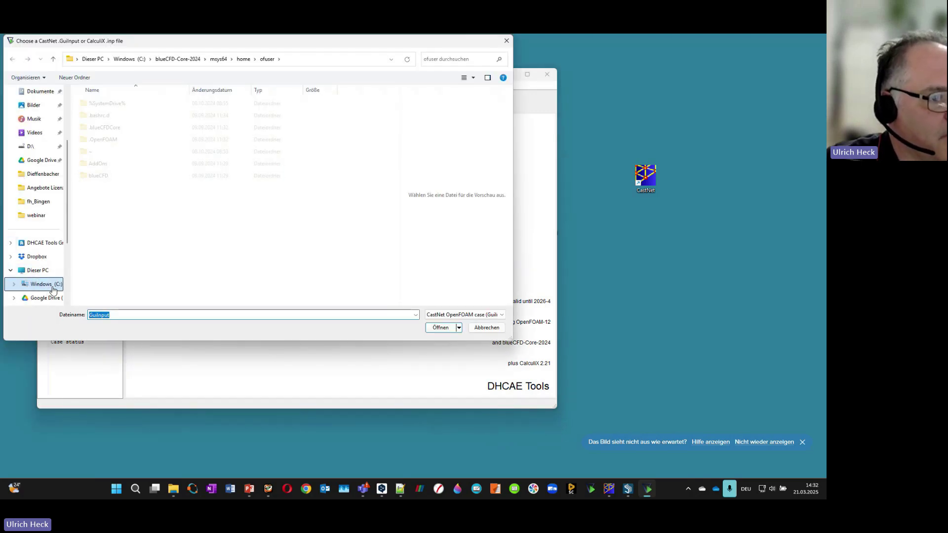
pyautogui.doubleClick(103, 154)
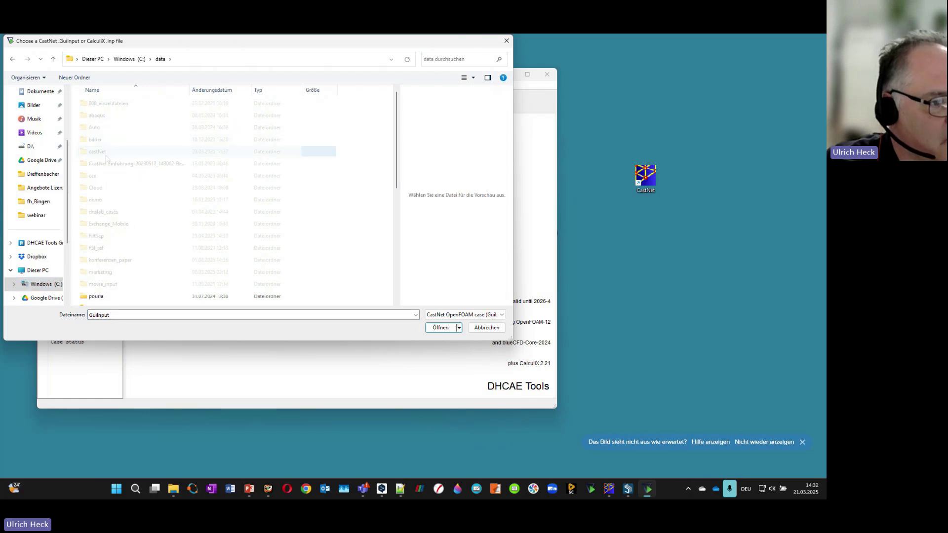
pyautogui.scroll(-10, 106, 222)
pyautogui.doubleClick(106, 292)
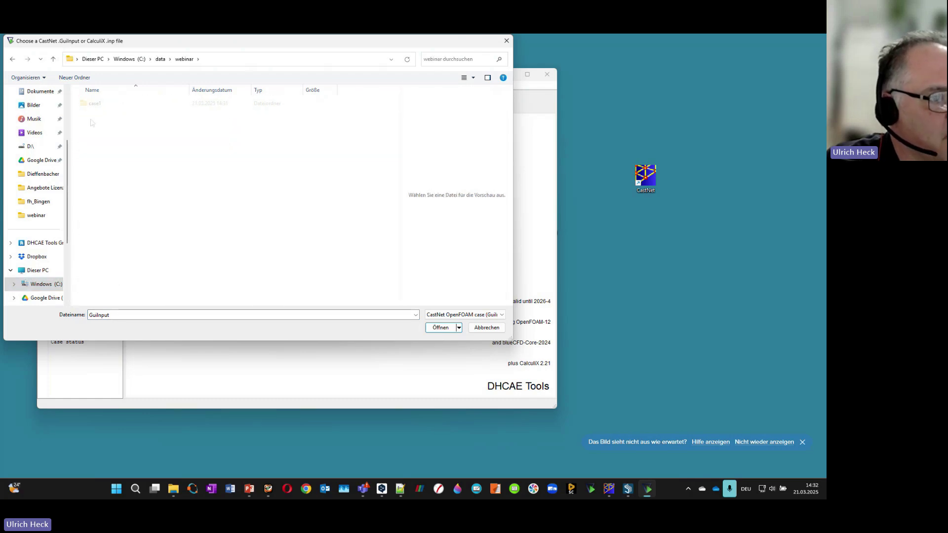
pyautogui.doubleClick(94, 105)
pyautogui.doubleClick(94, 104)
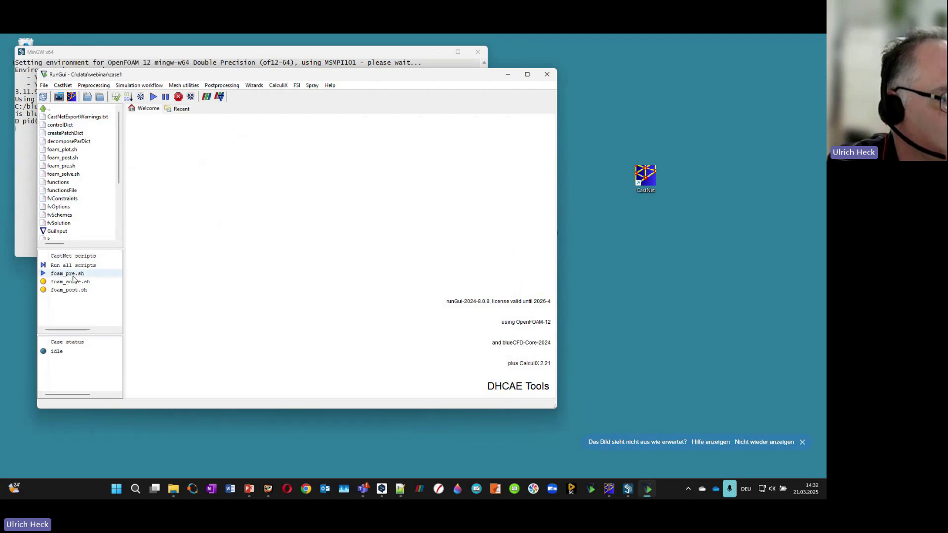
# Step: Run the foam_pre.sh and foam_solve.sh scripts for case1 and open the residuals plot
pyautogui.doubleClick(75, 276)
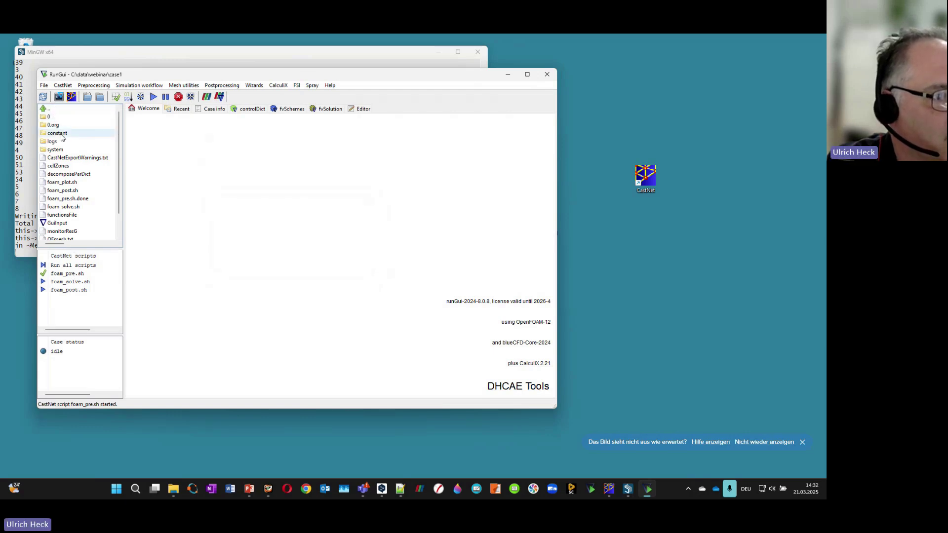
pyautogui.click(79, 284)
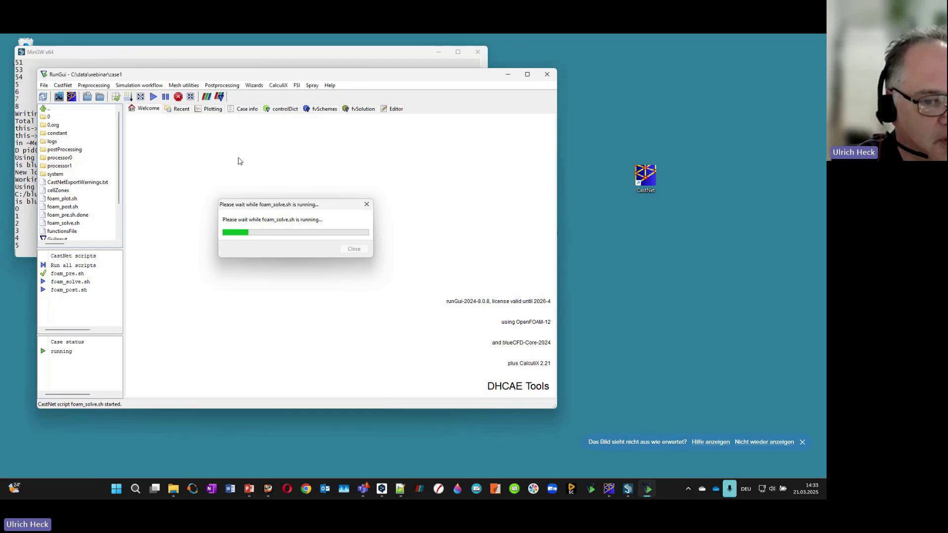
pyautogui.click(211, 108)
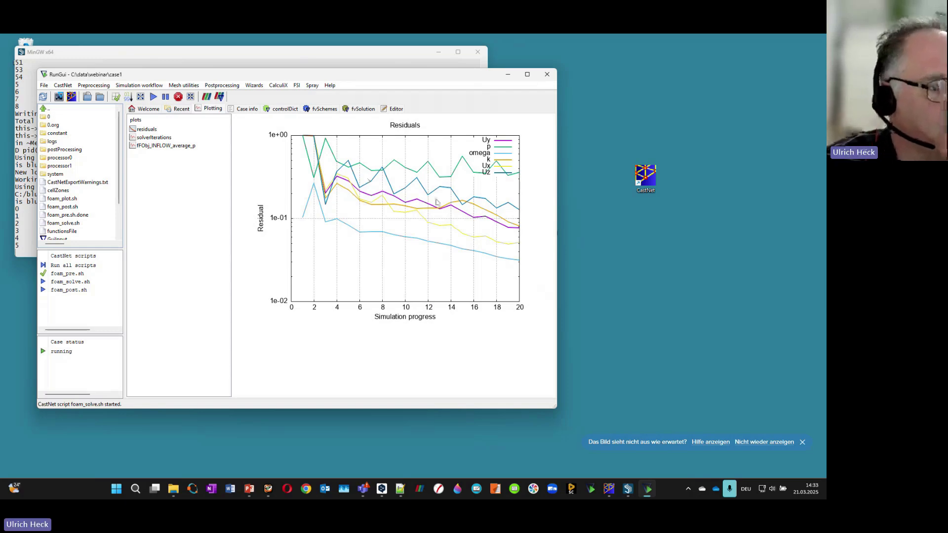
# Step: Show the ffObj_INFLOW_average_p plot to monitor the average pressure at the inflow
pyautogui.click(154, 148)
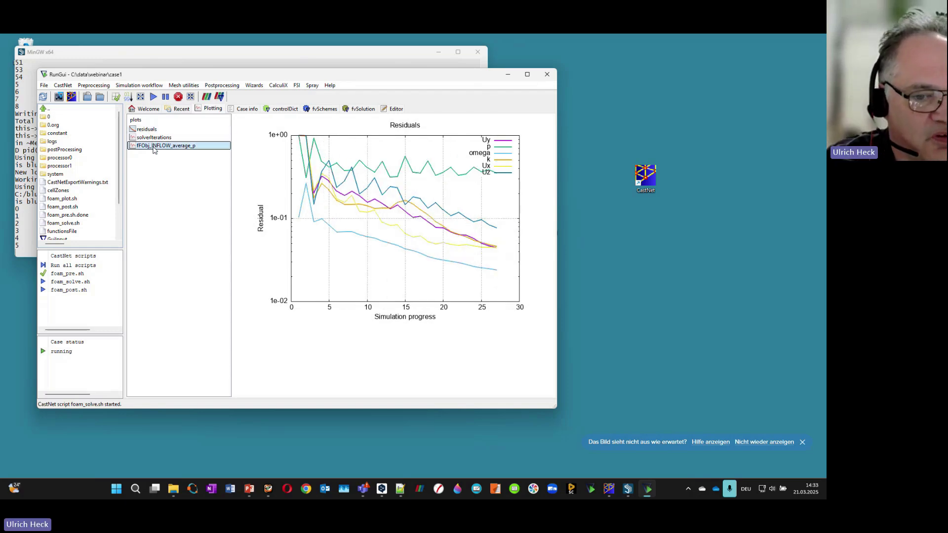
pyautogui.click(803, 442)
pyautogui.click(150, 146)
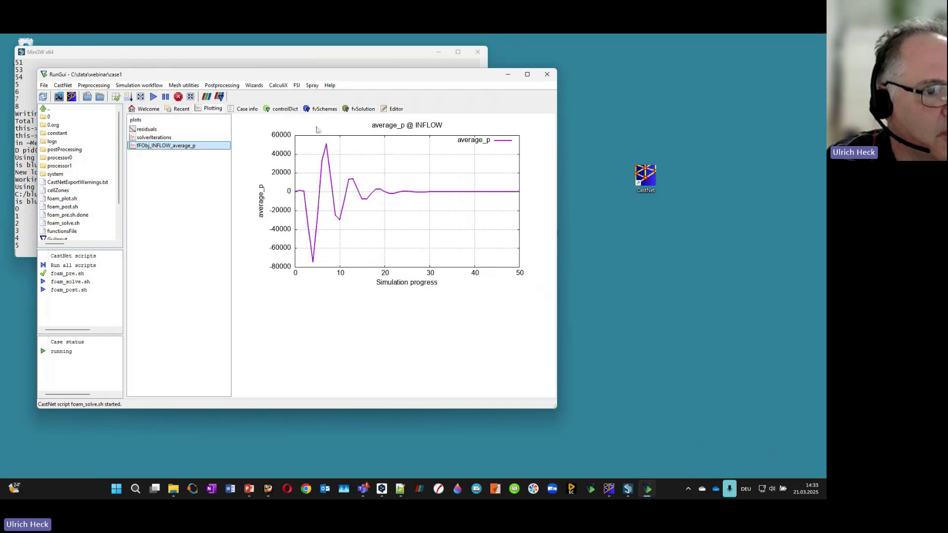
# Step: Review the fvSchemes, controlDict and fvSolution settings and the postprocessing functions, and return to the residuals plot
pyautogui.click(325, 111)
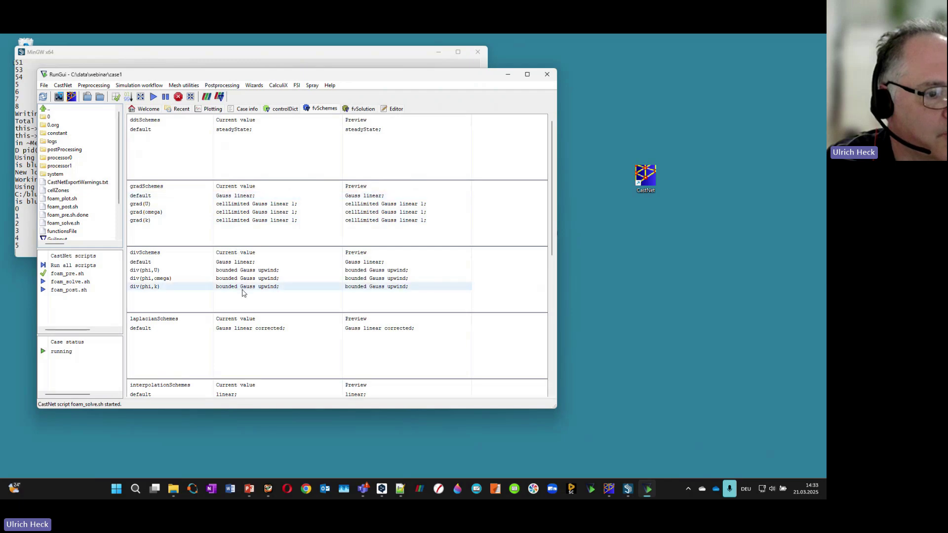
pyautogui.click(276, 110)
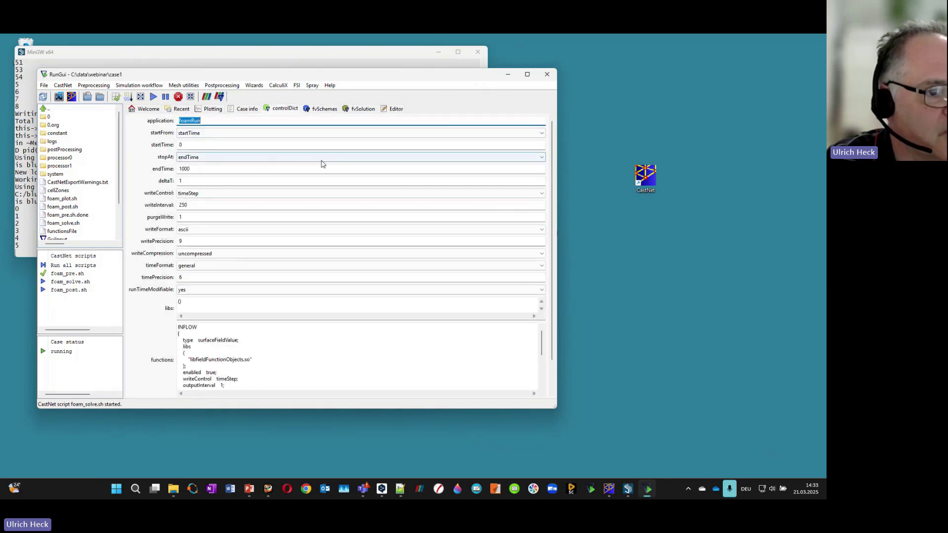
pyautogui.click(358, 109)
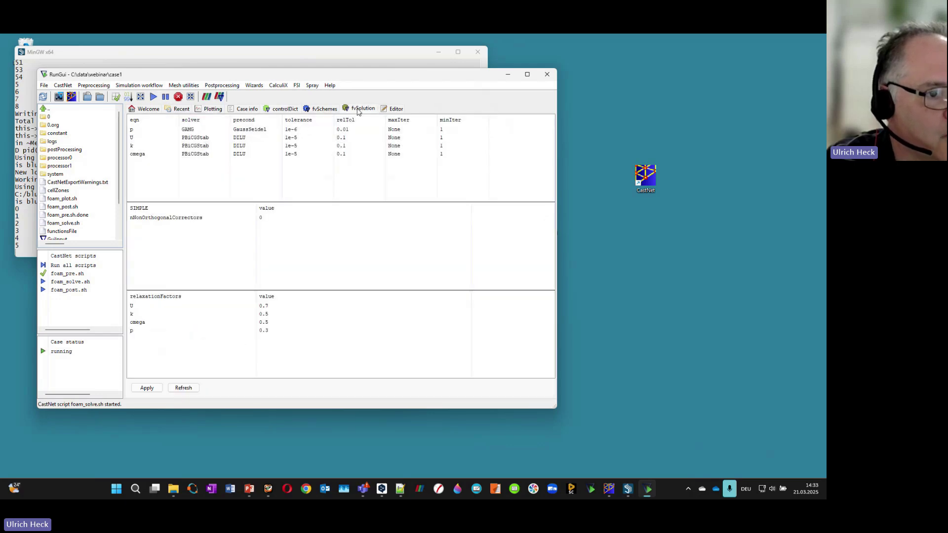
pyautogui.click(226, 86)
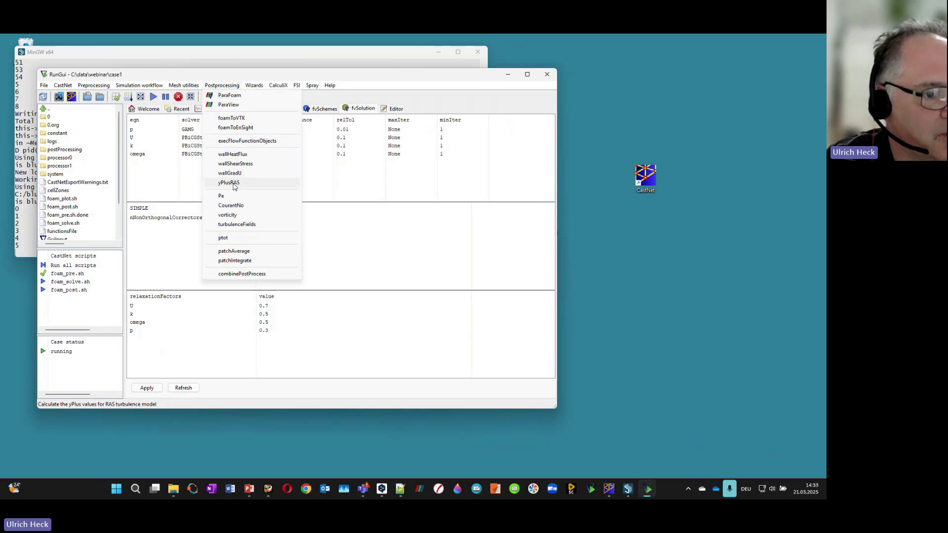
pyautogui.click(485, 114)
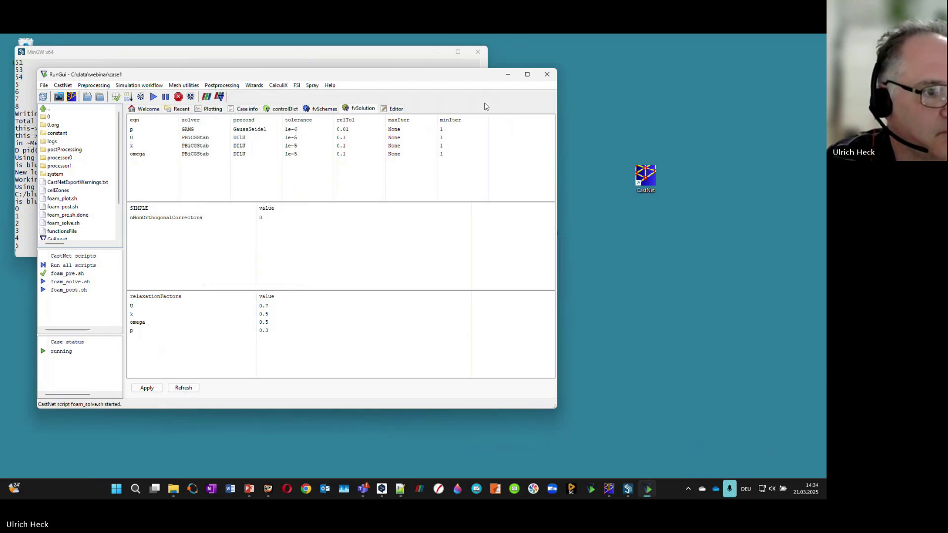
pyautogui.click(200, 109)
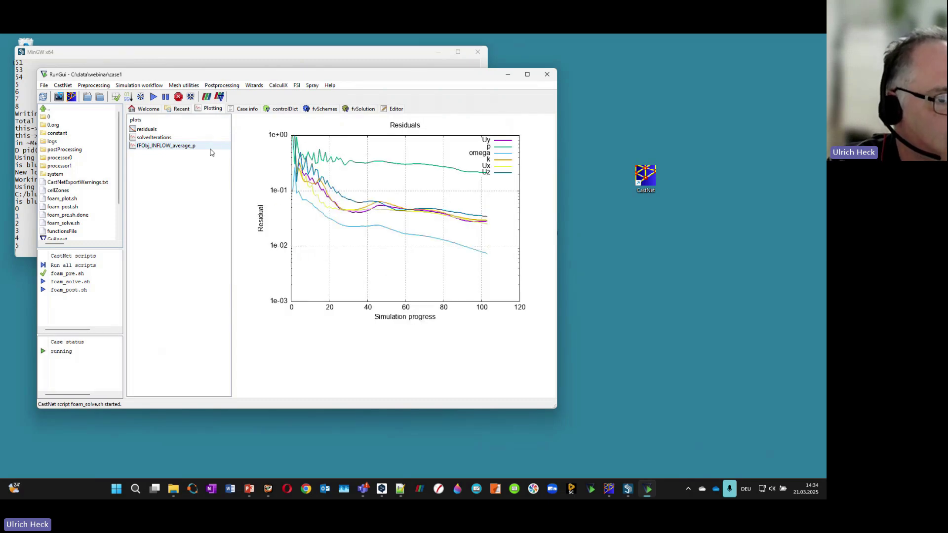
# Step: Open case1 in ParaView, load it as a Decomposed Case and enlarge the window to view the distributor in 3D
pyautogui.click(205, 98)
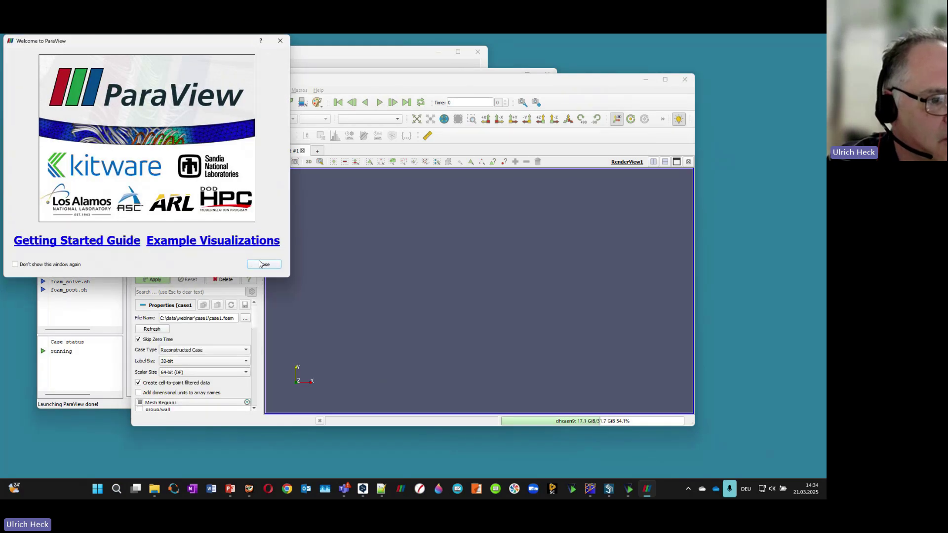
pyautogui.click(259, 264)
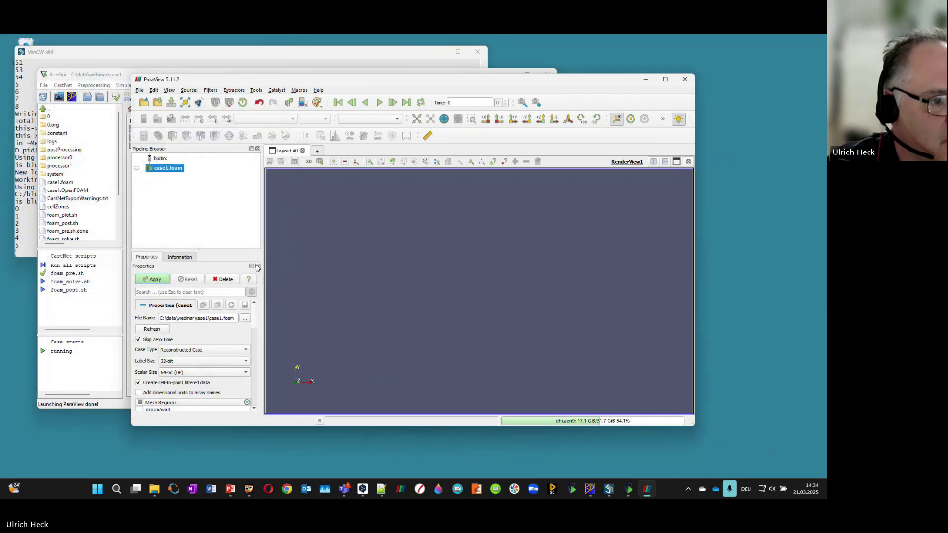
pyautogui.click(207, 351)
pyautogui.click(206, 342)
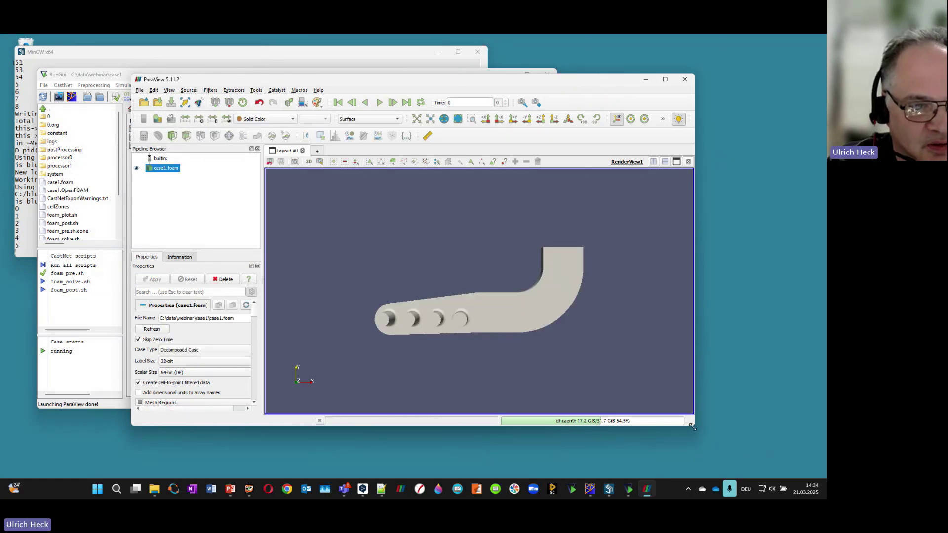
pyautogui.moveTo(693, 427); pyautogui.dragTo(764, 460)
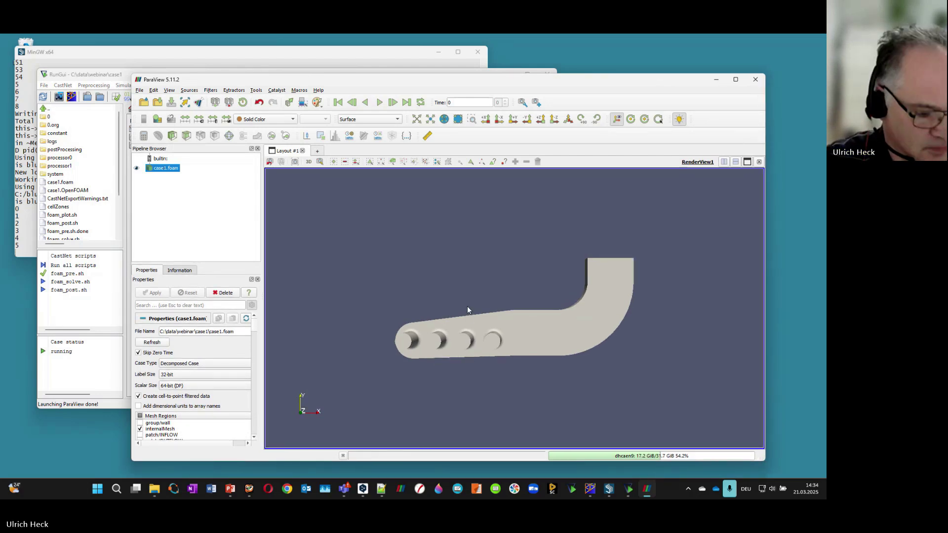
pyautogui.moveTo(475, 331); pyautogui.dragTo(443, 291)
pyautogui.scroll(4, 452, 290)
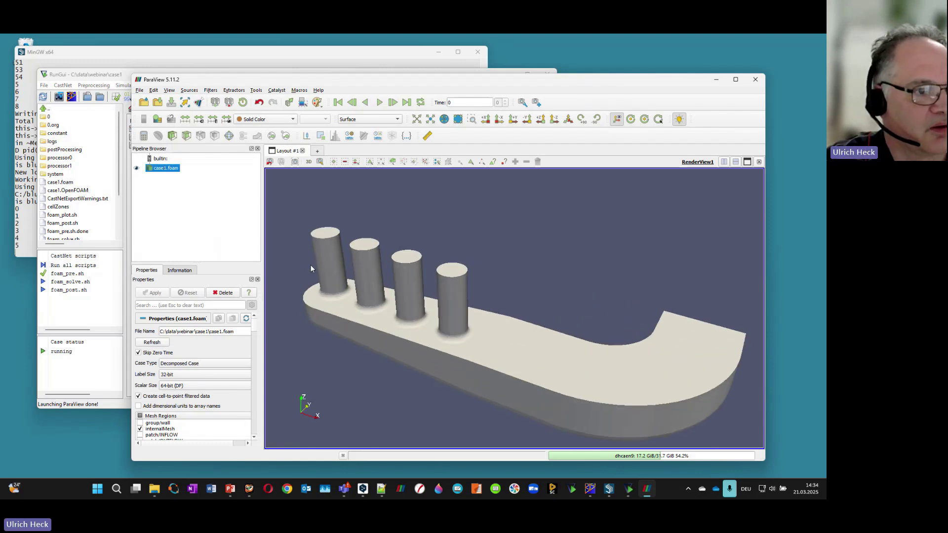
# Step: Switch to RunGui, review the mesh and postprocessing utilities, and check the processor0 folder for written time steps
pyautogui.click(113, 77)
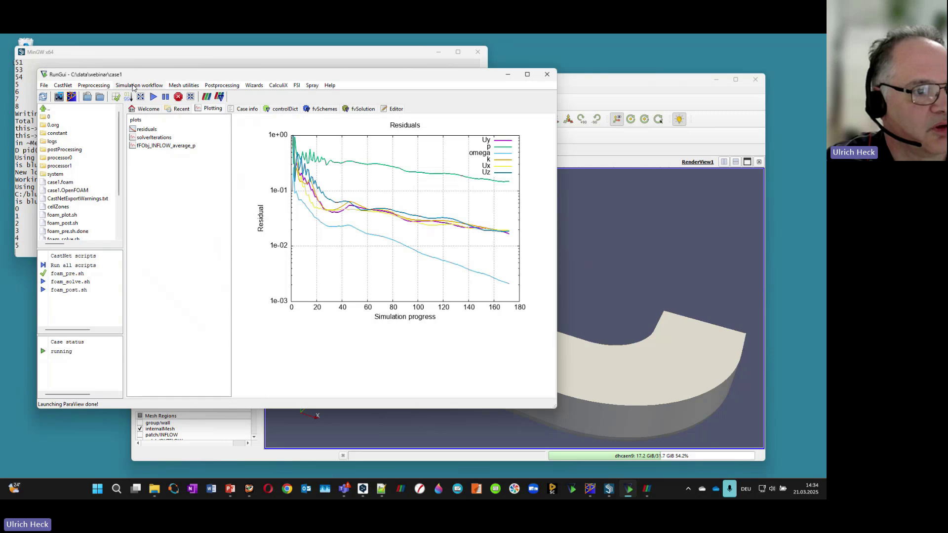
pyautogui.click(184, 86)
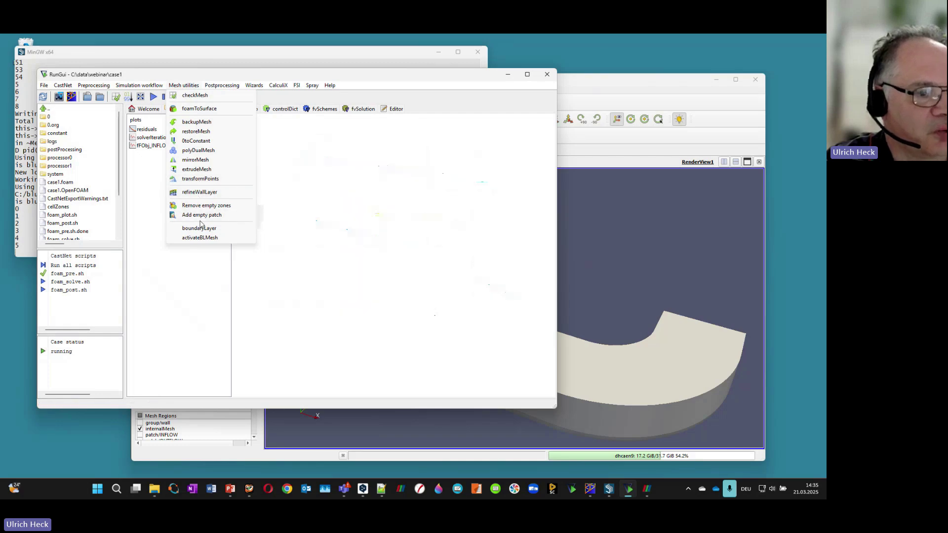
pyautogui.click(226, 88)
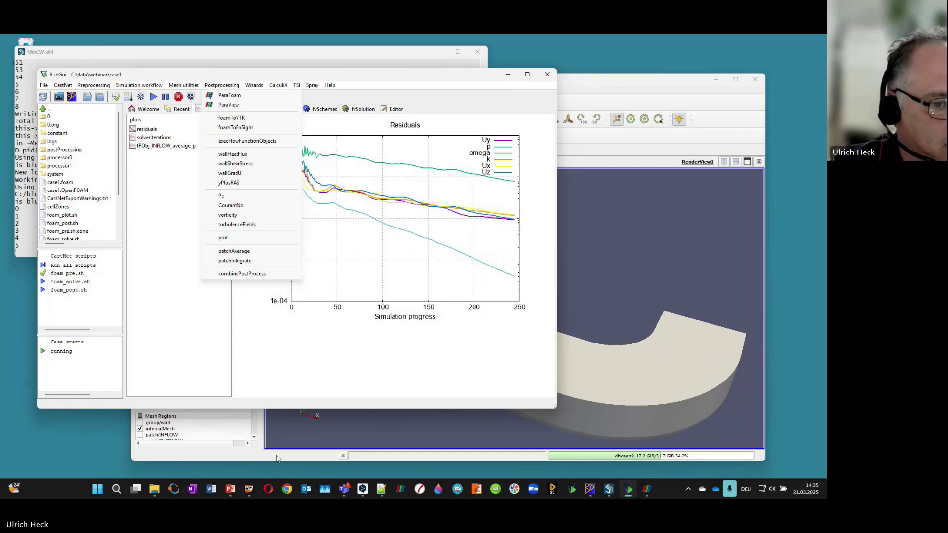
pyautogui.doubleClick(66, 158)
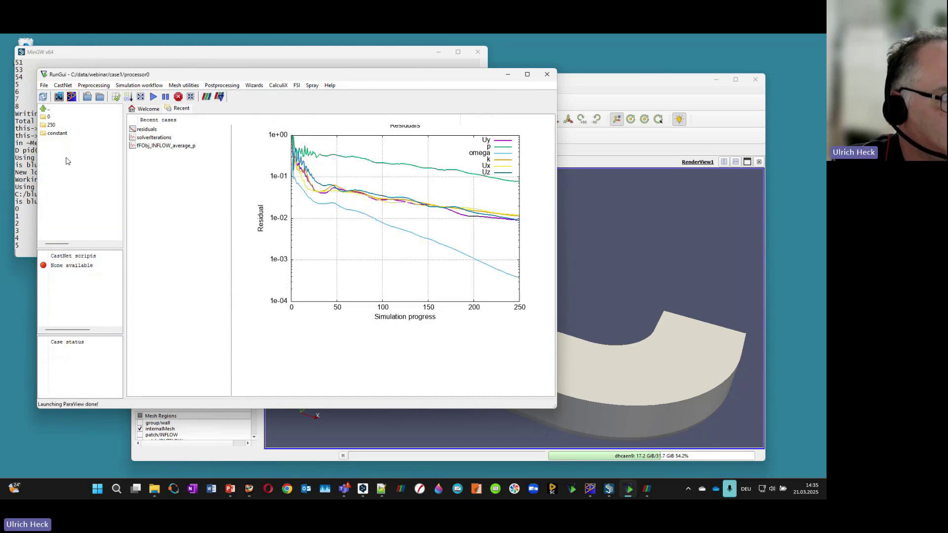
pyautogui.doubleClick(48, 110)
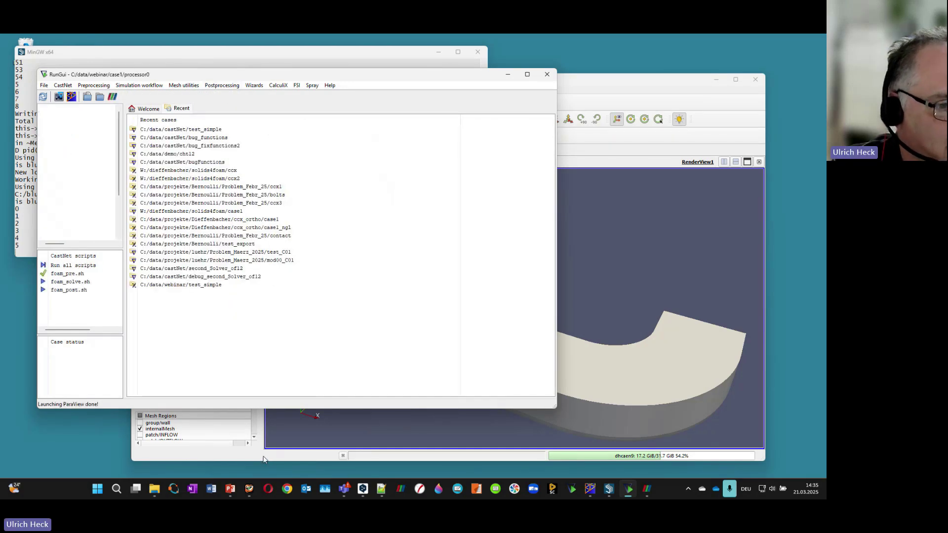
# Step: Switch back to ParaView, refresh the case1.foam data and go to the last time step
pyautogui.click(263, 459)
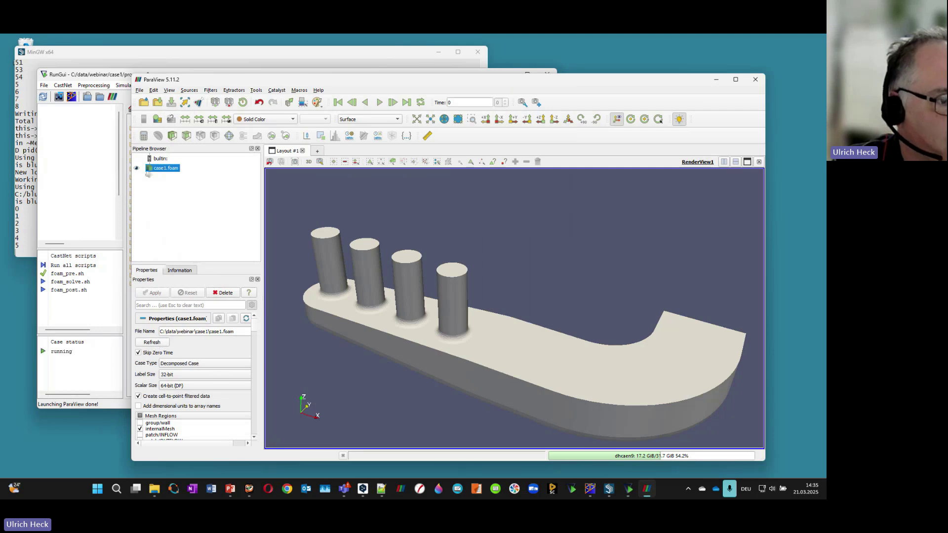
pyautogui.click(151, 343)
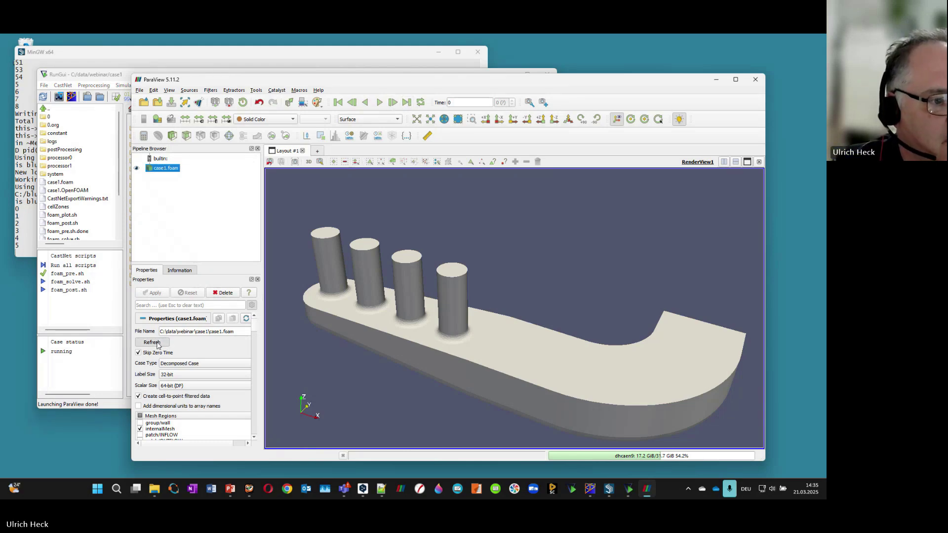
pyautogui.click(275, 119)
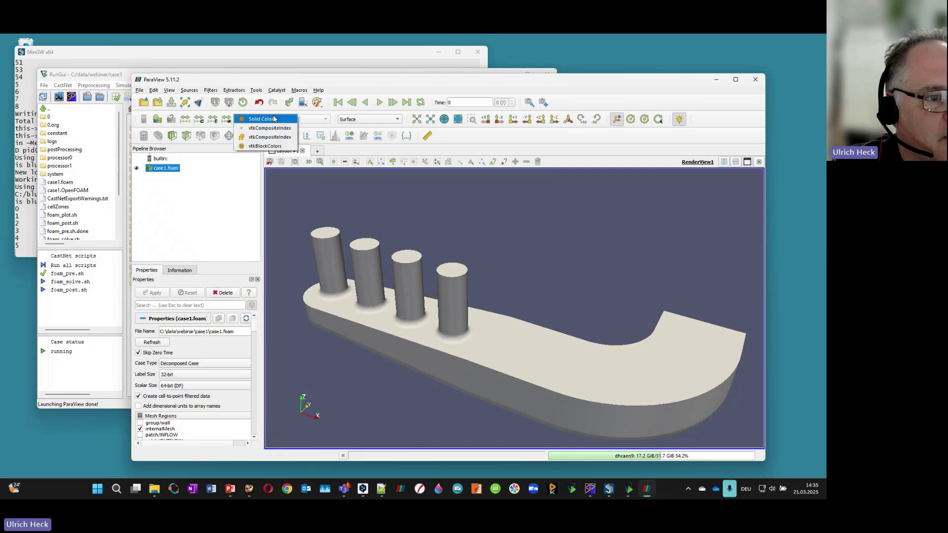
pyautogui.click(275, 119)
pyautogui.click(407, 103)
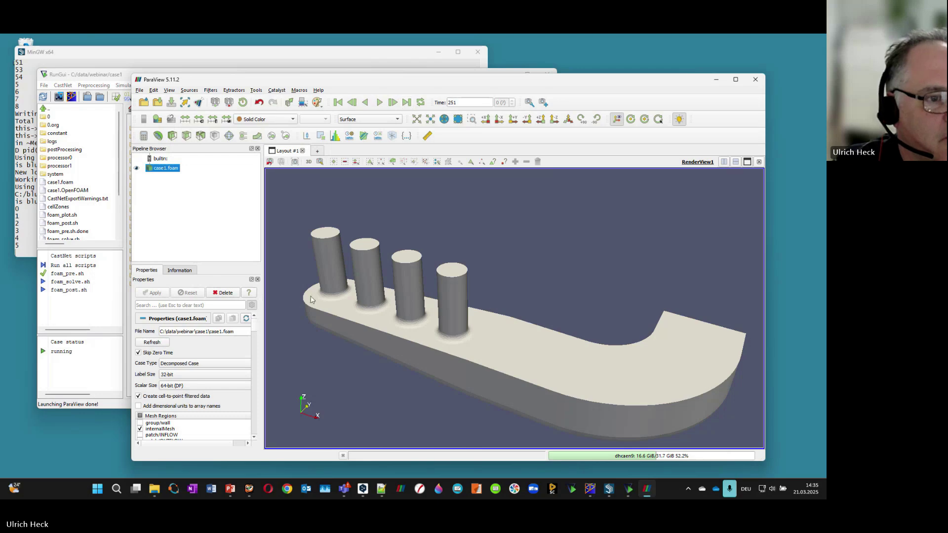
# Step: Color the distributor surface by the point field p and inspect the pressure distribution
pyautogui.click(266, 119)
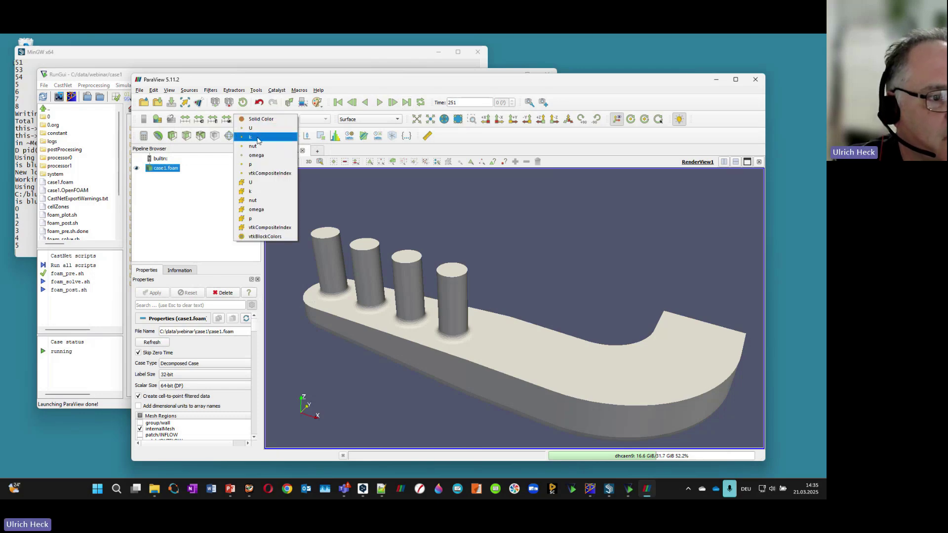
pyautogui.click(252, 164)
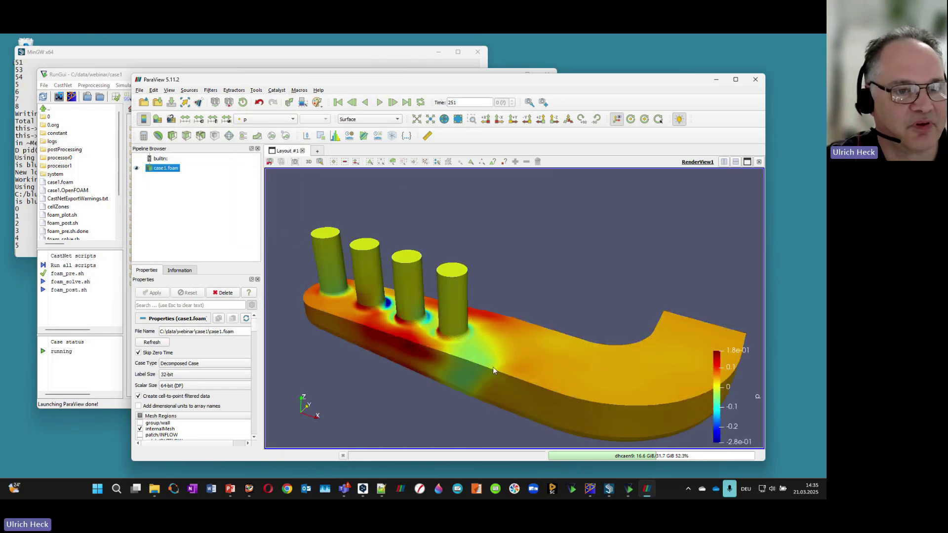
pyautogui.moveTo(475, 330)
pyautogui.mouseDown()
pyautogui.moveTo(474, 310)
pyautogui.moveTo(499, 350)
pyautogui.moveTo(512, 321)
pyautogui.moveTo(491, 327)
pyautogui.mouseUp()
pyautogui.scroll(1, 491, 326)
pyautogui.scroll(-4, 491, 326)
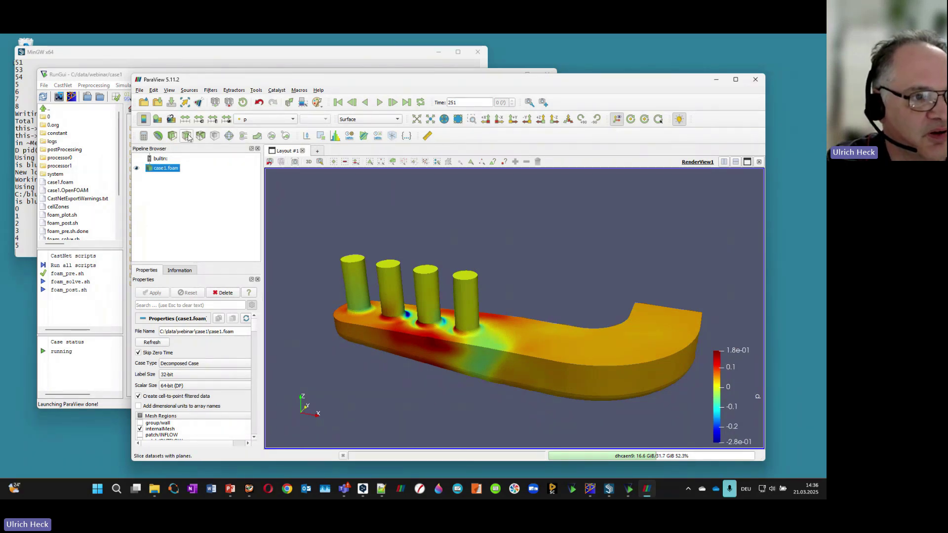
# Step: Switch to RunGui to check the residuals plot of the running solver, and return to ParaView
pyautogui.click(95, 79)
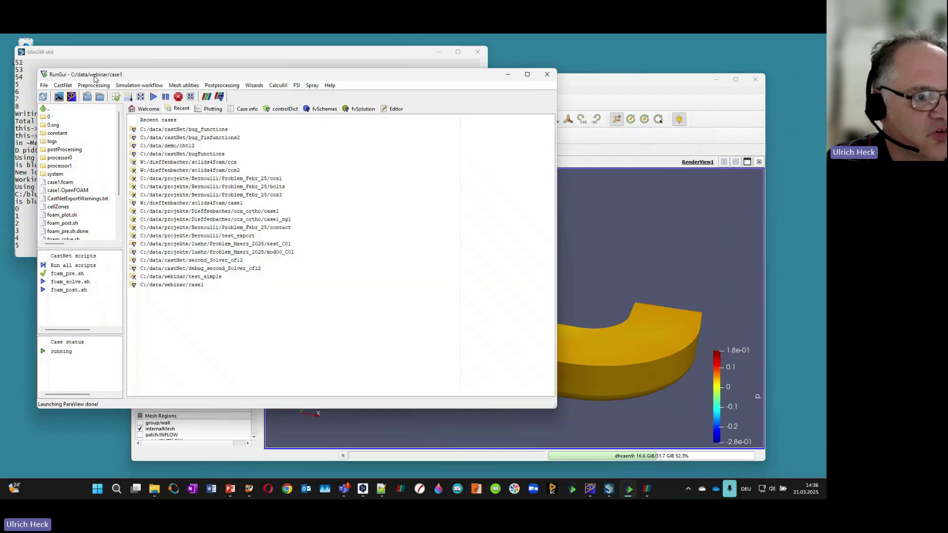
pyautogui.click(212, 109)
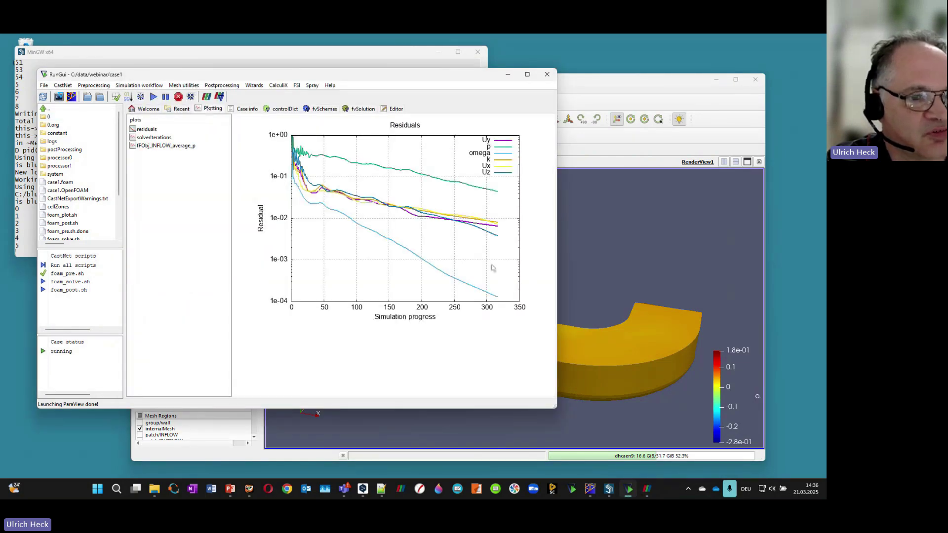
pyautogui.click(626, 251)
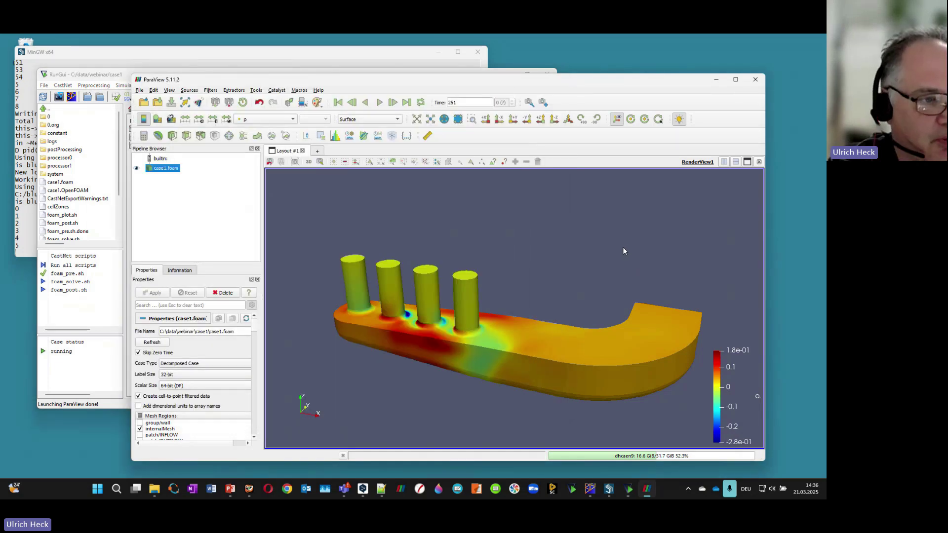
# Step: Slice the distributor with a Y-normal plane moved to a Y origin of about 0.0056, running through the pipes
pyautogui.click(186, 136)
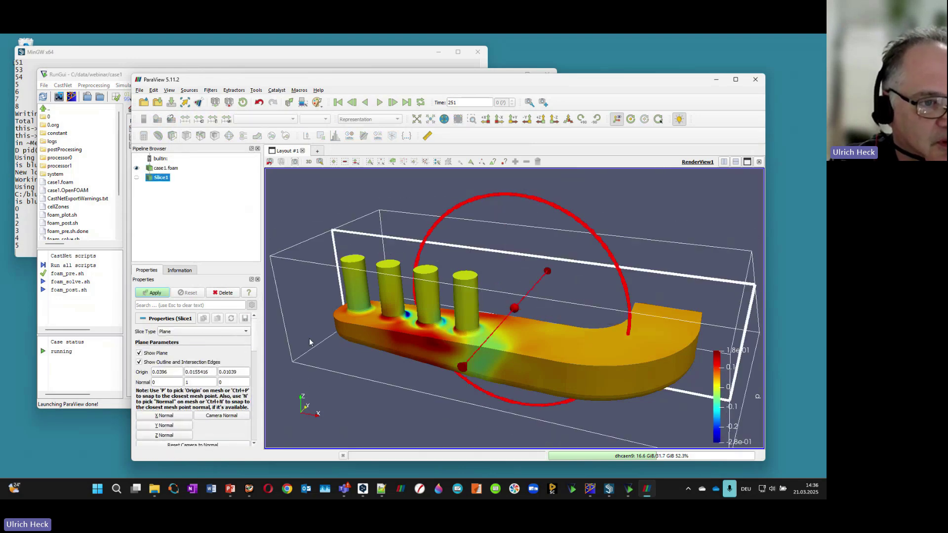
pyautogui.moveTo(395, 239)
pyautogui.mouseDown()
pyautogui.moveTo(393, 262)
pyautogui.moveTo(387, 244)
pyautogui.mouseUp()
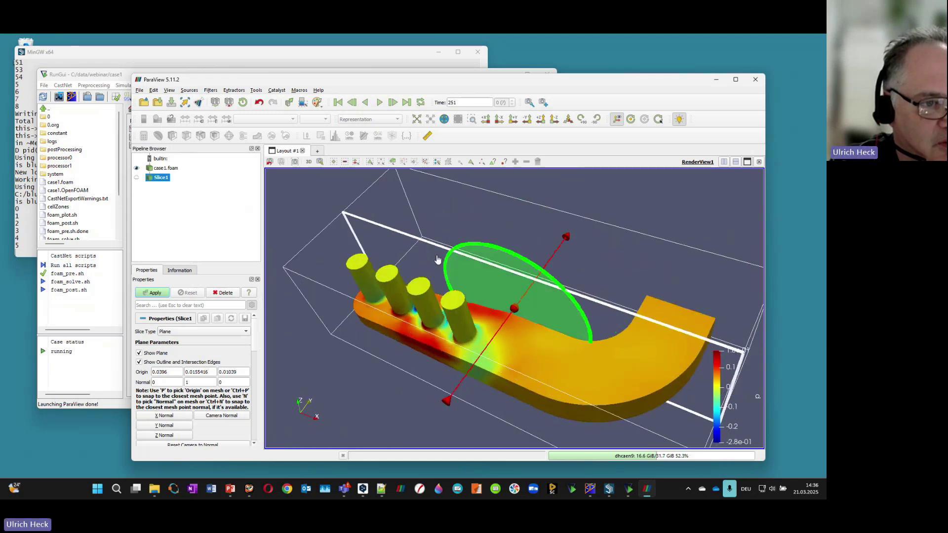
pyautogui.moveTo(503, 258); pyautogui.dragTo(462, 291)
pyautogui.click(147, 294)
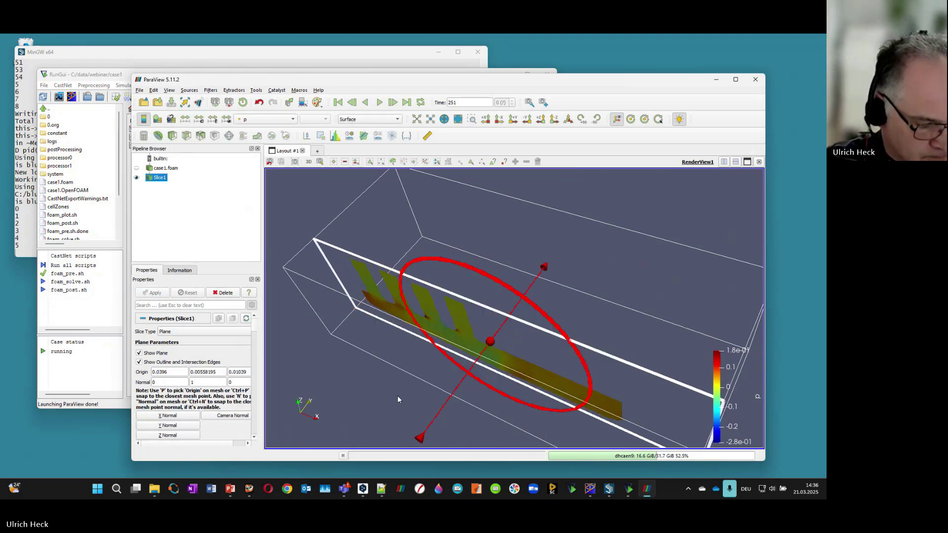
# Step: Color the slice by the point field U and view its velocity magnitude nearly face-on
pyautogui.moveTo(391, 416); pyautogui.dragTo(393, 364)
pyautogui.click(265, 119)
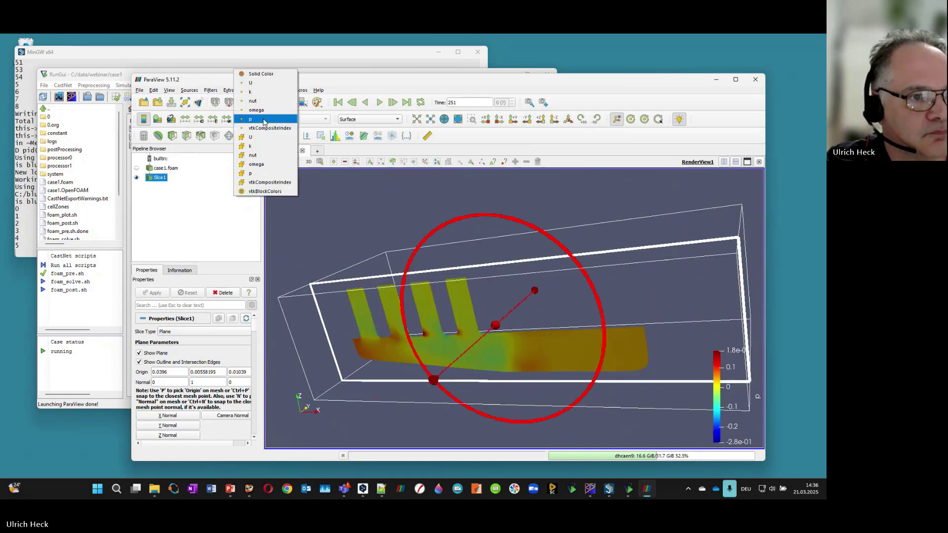
pyautogui.click(258, 87)
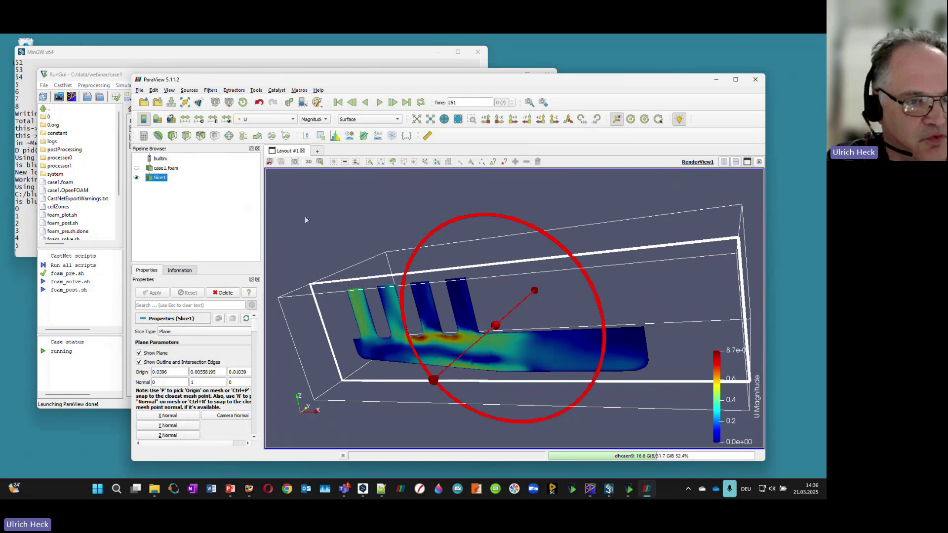
pyautogui.moveTo(308, 199); pyautogui.dragTo(330, 189)
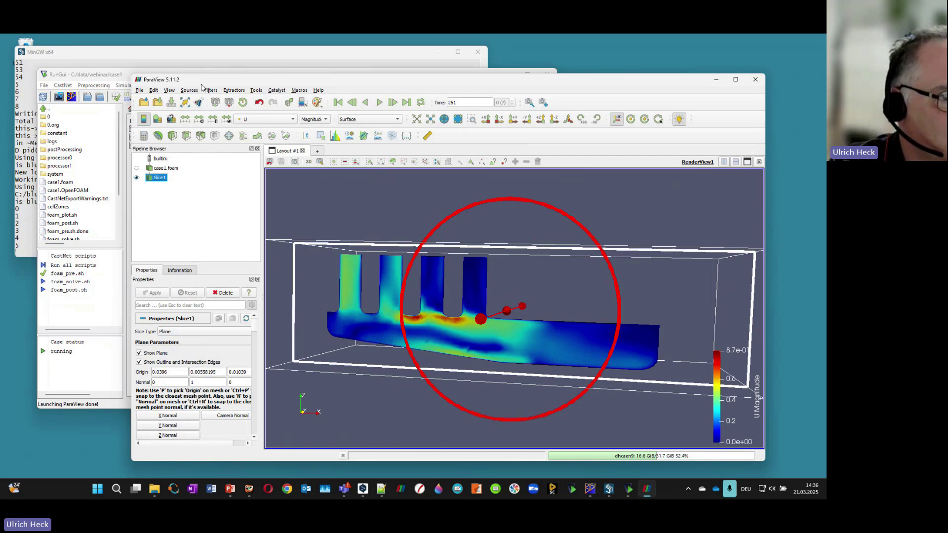
# Step: Move the ParaView window aside, switch to RunGui and kill the running foamRun.exe solver
pyautogui.moveTo(205, 84); pyautogui.dragTo(312, 73)
pyautogui.click(170, 78)
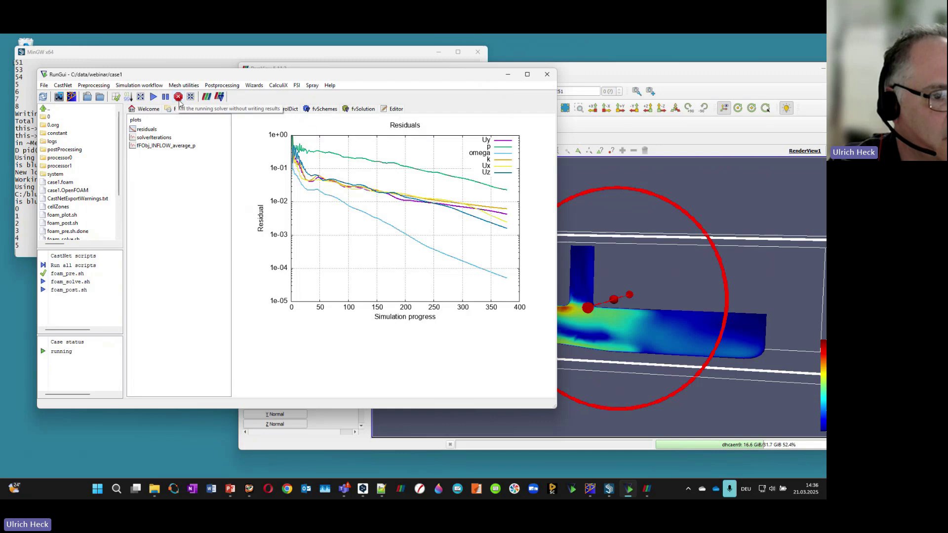
pyautogui.click(178, 98)
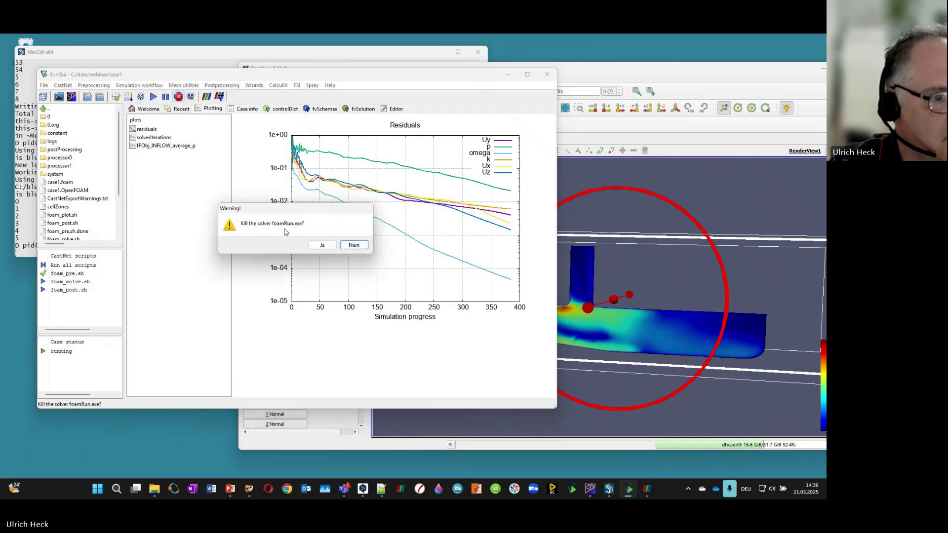
pyautogui.click(321, 245)
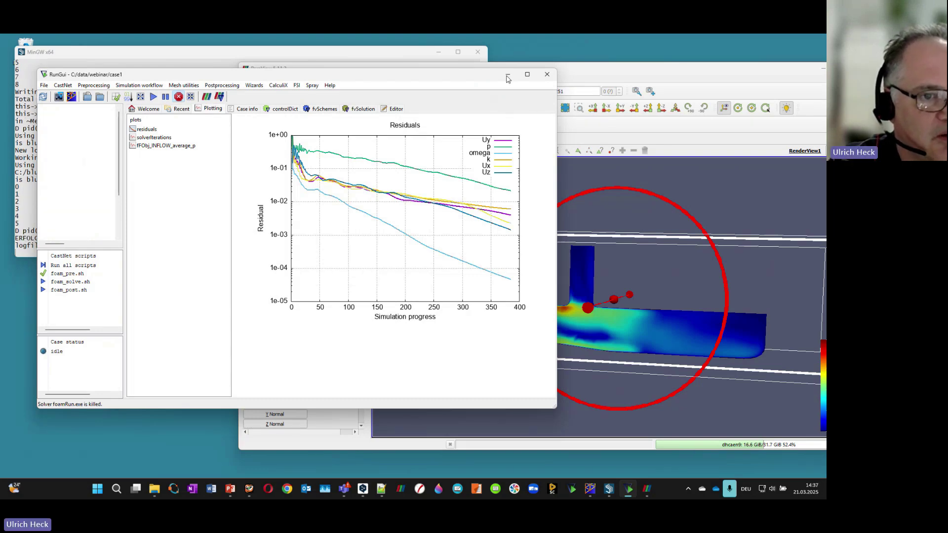
# Step: Minimize the RunGui, ParaView and console windows, and switch to CastNet to view the distributor mesh
pyautogui.click(507, 78)
pyautogui.moveTo(607, 73); pyautogui.dragTo(369, 88)
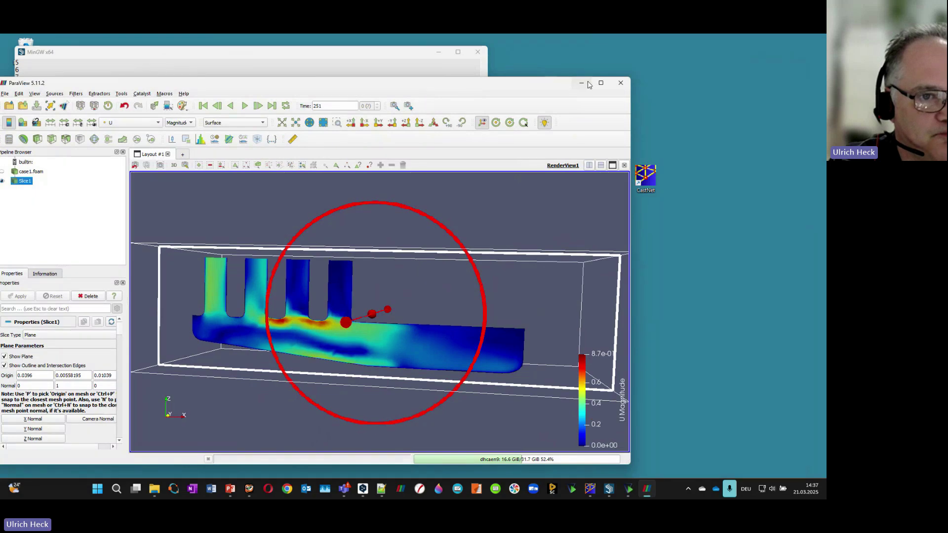
pyautogui.click(581, 83)
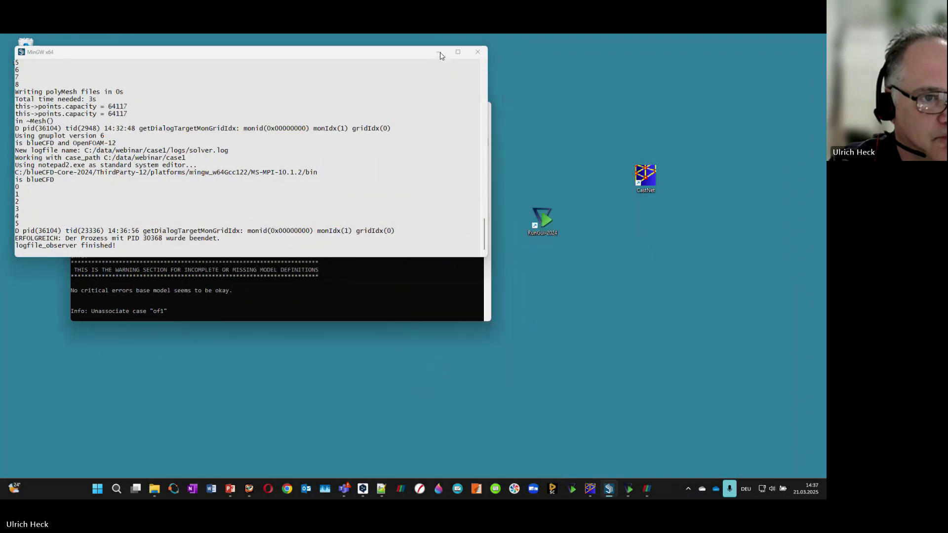
pyautogui.click(438, 52)
pyautogui.click(441, 121)
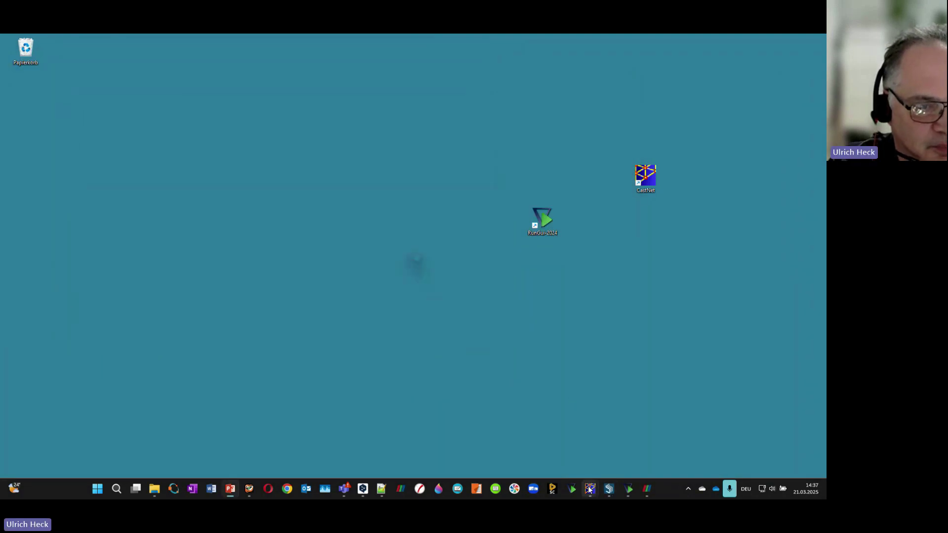
pyautogui.moveTo(589, 488)
pyautogui.click(666, 448)
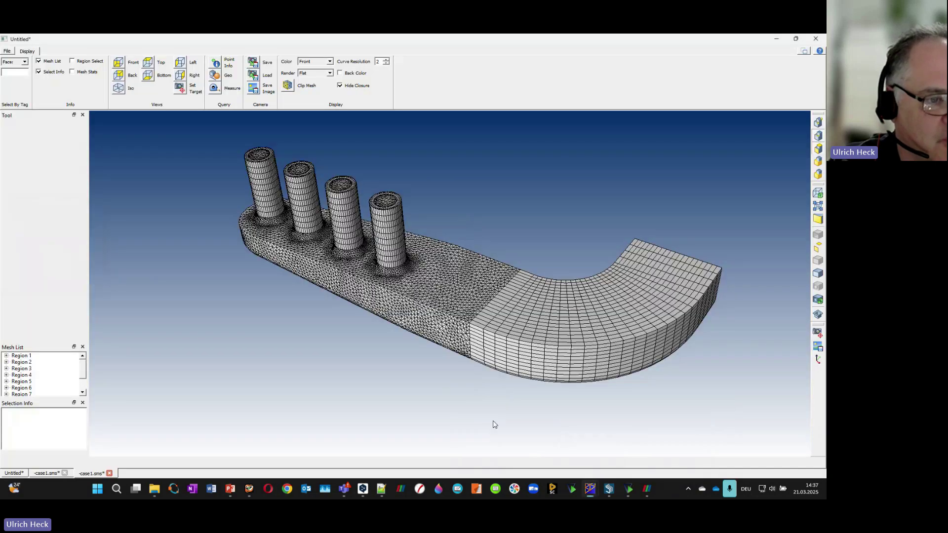
pyautogui.moveTo(426, 339); pyautogui.dragTo(427, 320)
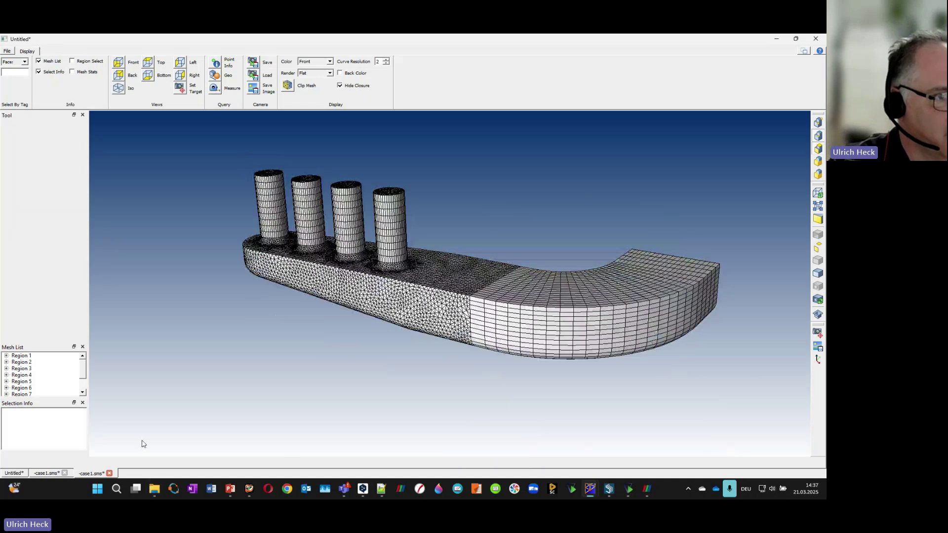
# Step: Close both open case1.sms meshes without saving so the modeling tools can be used on the distributor model
pyautogui.click(4, 474)
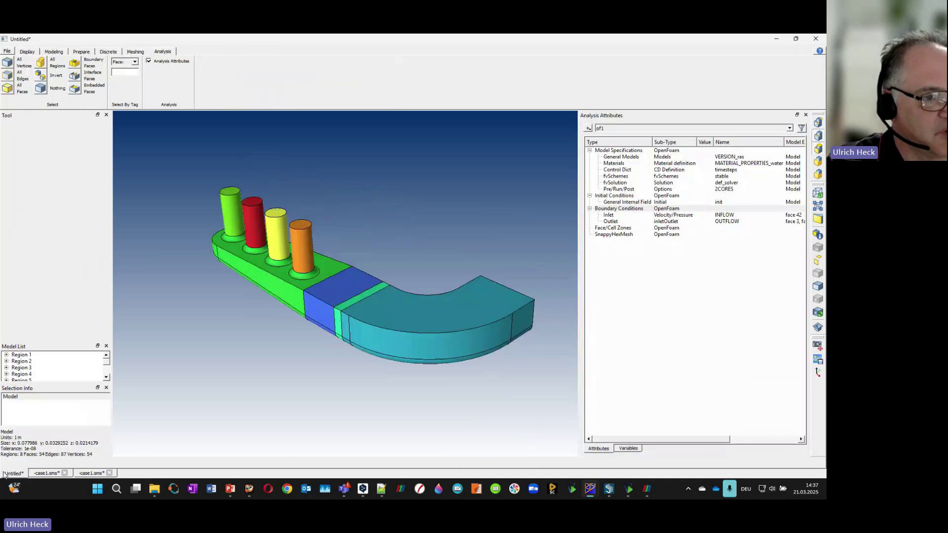
pyautogui.moveTo(185, 224); pyautogui.dragTo(272, 230)
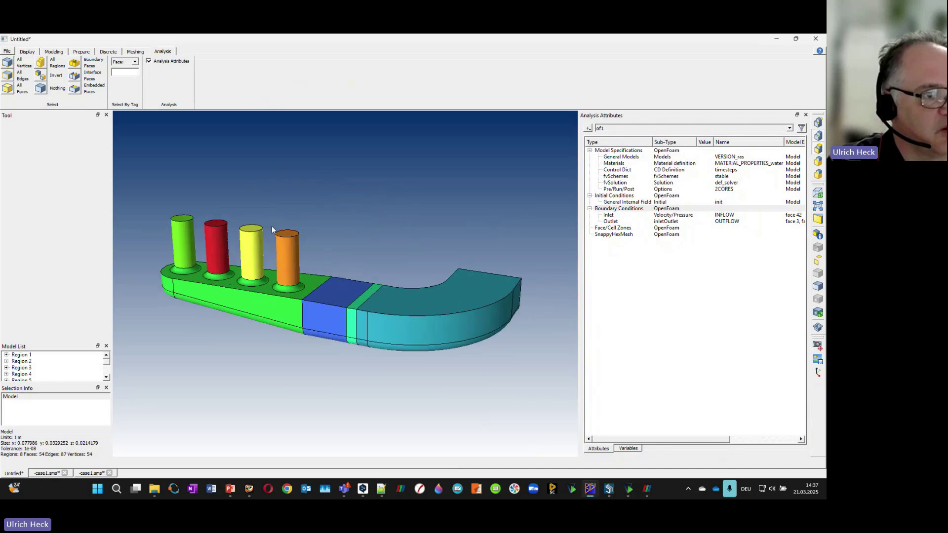
pyautogui.click(54, 51)
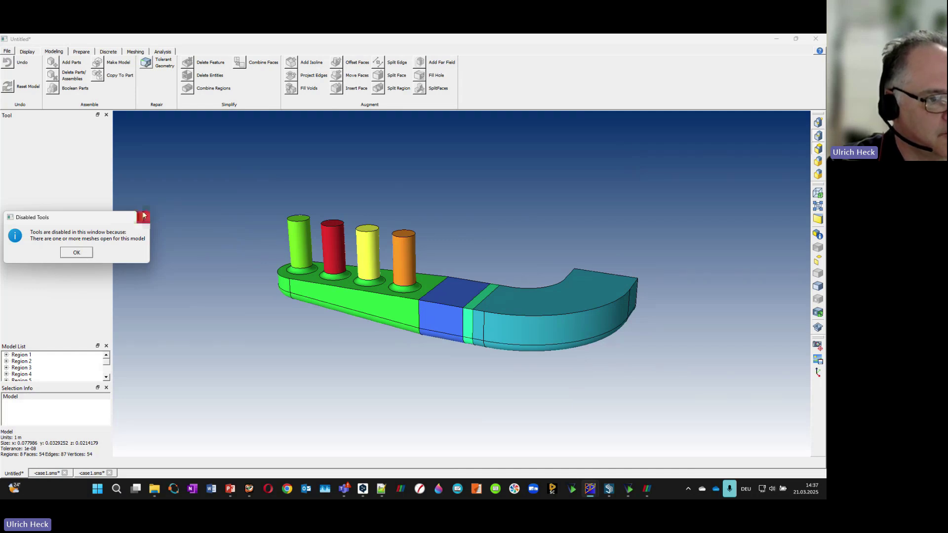
pyautogui.click(88, 254)
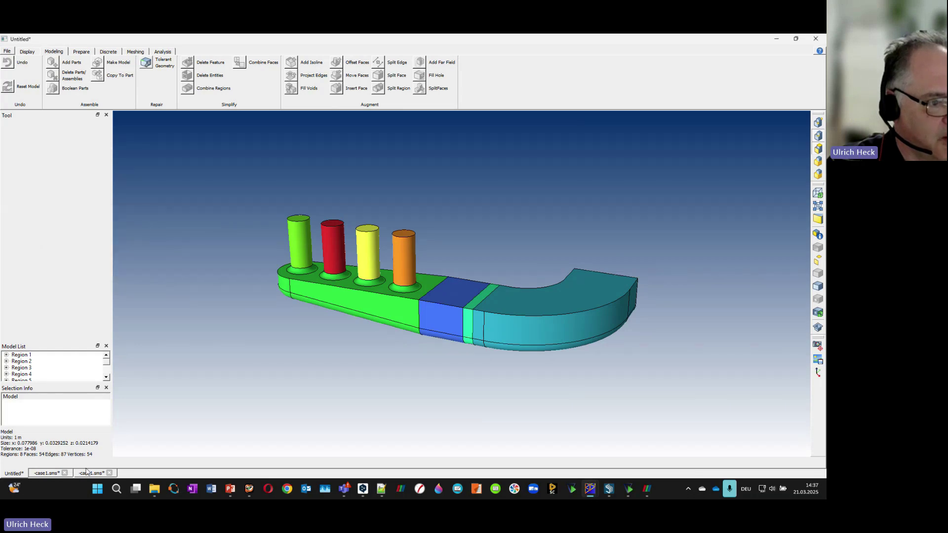
pyautogui.click(87, 473)
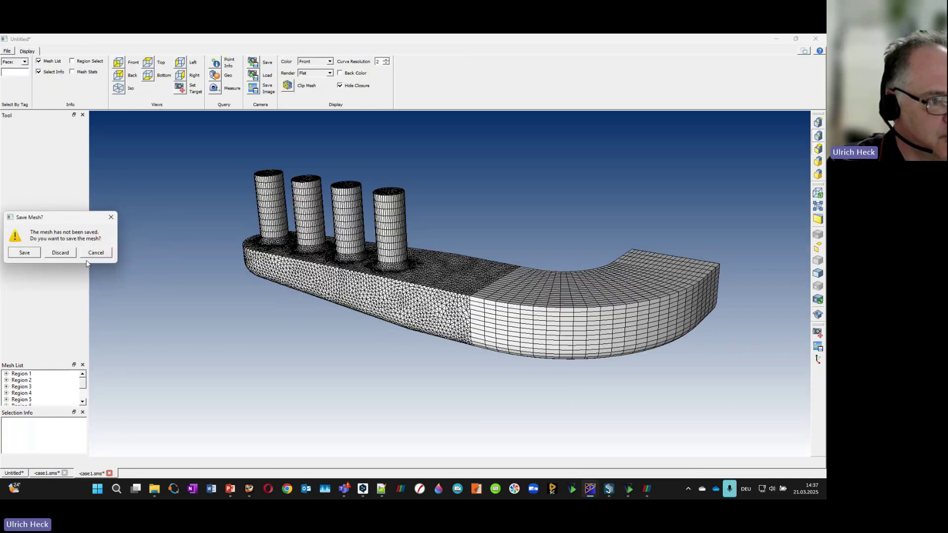
pyautogui.click(58, 254)
pyautogui.click(65, 473)
pyautogui.click(60, 252)
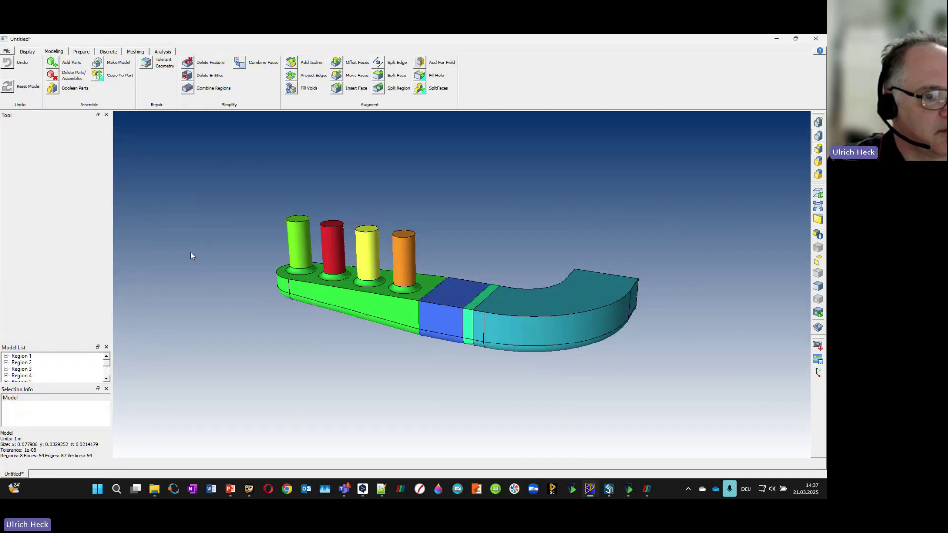
# Step: Add the part Heat_element.x_t from the webinar folder to the distributor model
pyautogui.click(53, 62)
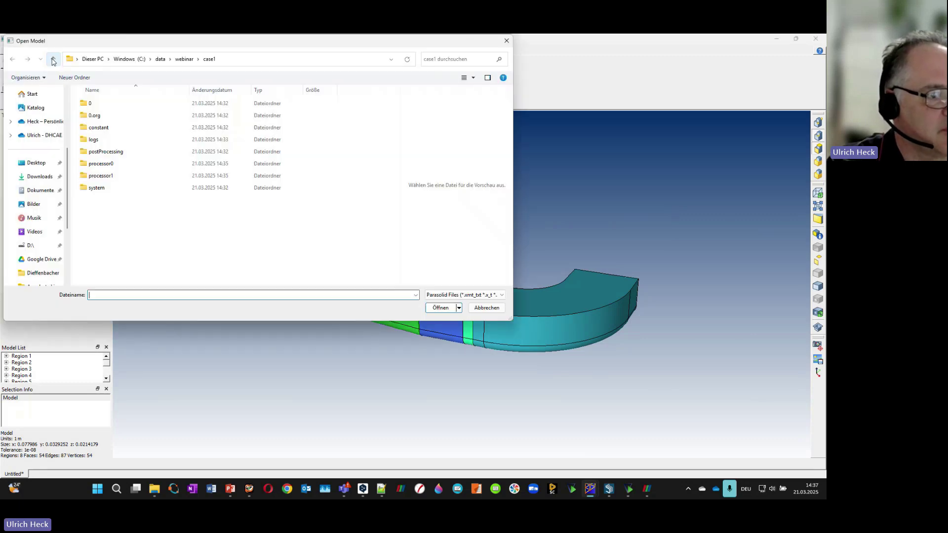
pyautogui.click(184, 59)
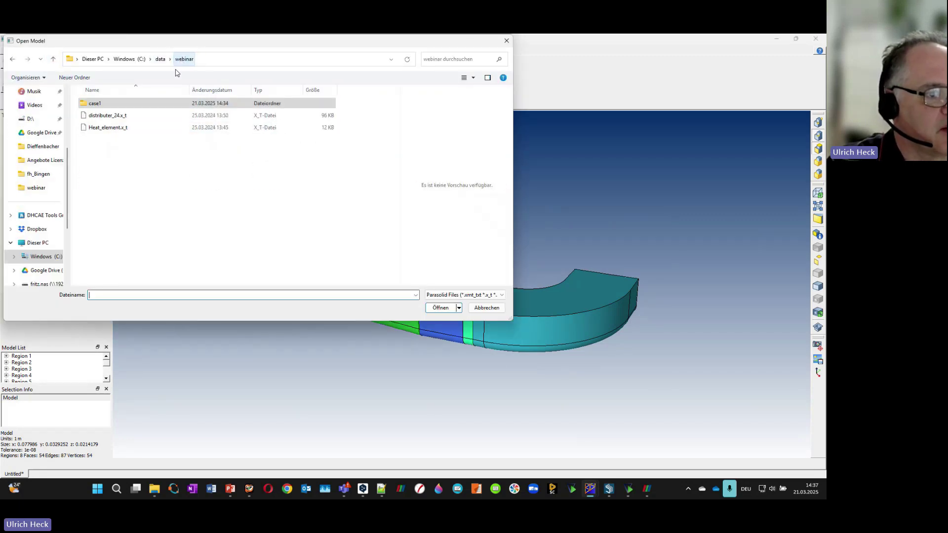
pyautogui.click(103, 129)
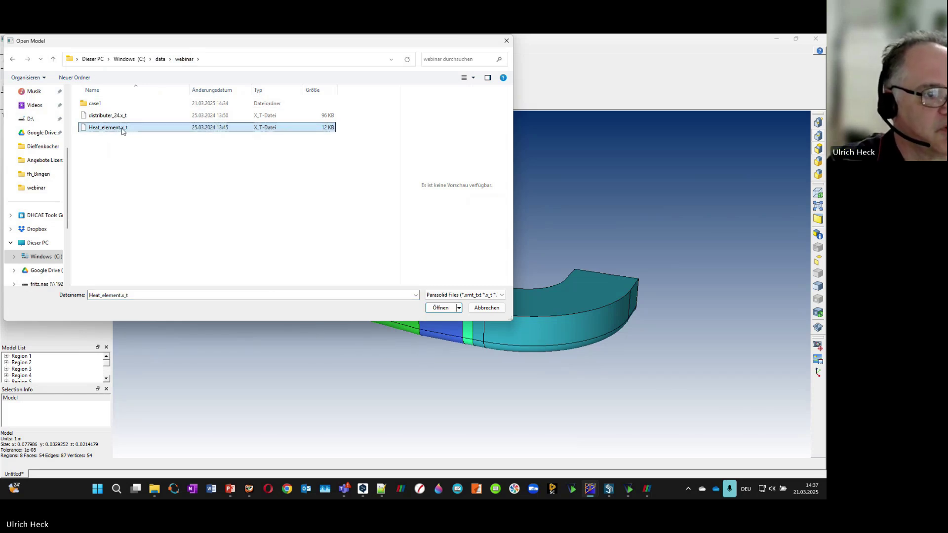
pyautogui.click(431, 309)
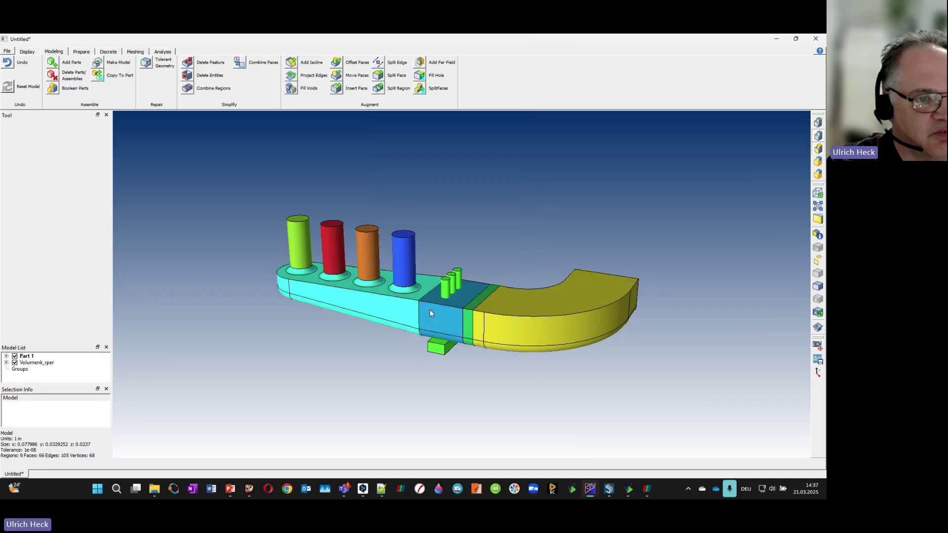
# Step: Hide the upper face of the channel section around the heating element to expose the three rods inside
pyautogui.scroll(5, 478, 301)
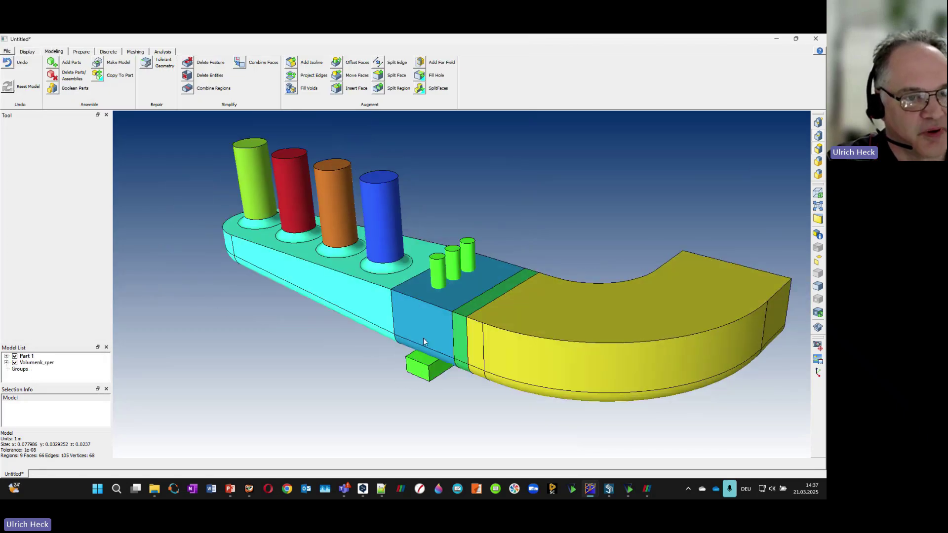
pyautogui.click(461, 299)
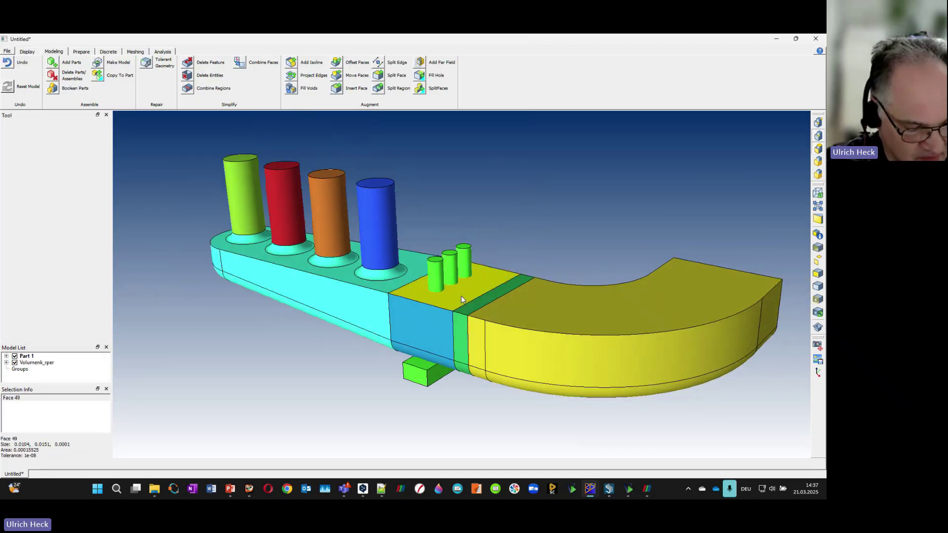
pyautogui.scroll(5, 465, 298)
pyautogui.moveTo(449, 328)
pyautogui.mouseDown(button='middle')
pyautogui.moveTo(457, 304)
pyautogui.moveTo(438, 307)
pyautogui.moveTo(446, 318)
pyautogui.mouseUp(button='middle')
pyautogui.moveTo(455, 380); pyautogui.dragTo(441, 325, button='middle')
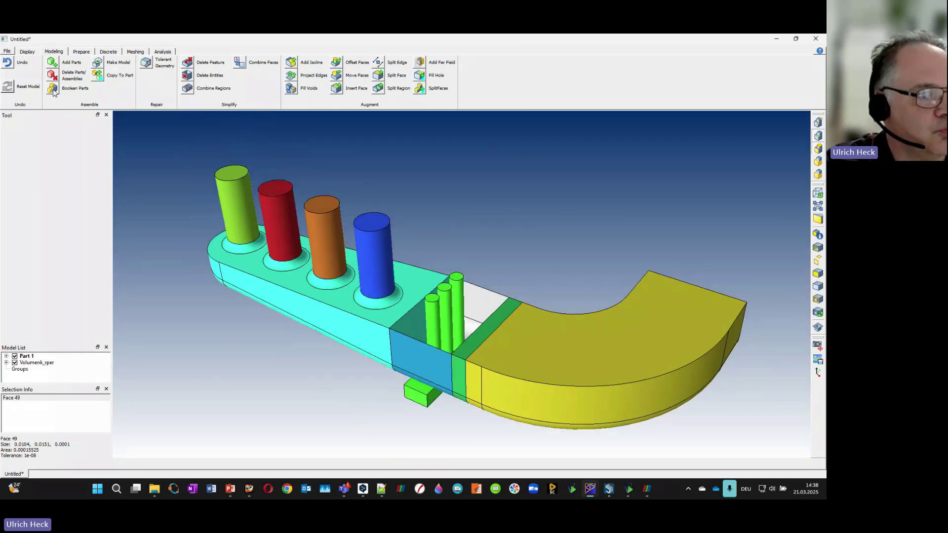
# Step: Unite Part 1 and the heating element part with a nonmanifold Boolean union at a tolerance of 1e-05
pyautogui.click(53, 88)
pyautogui.click(27, 237)
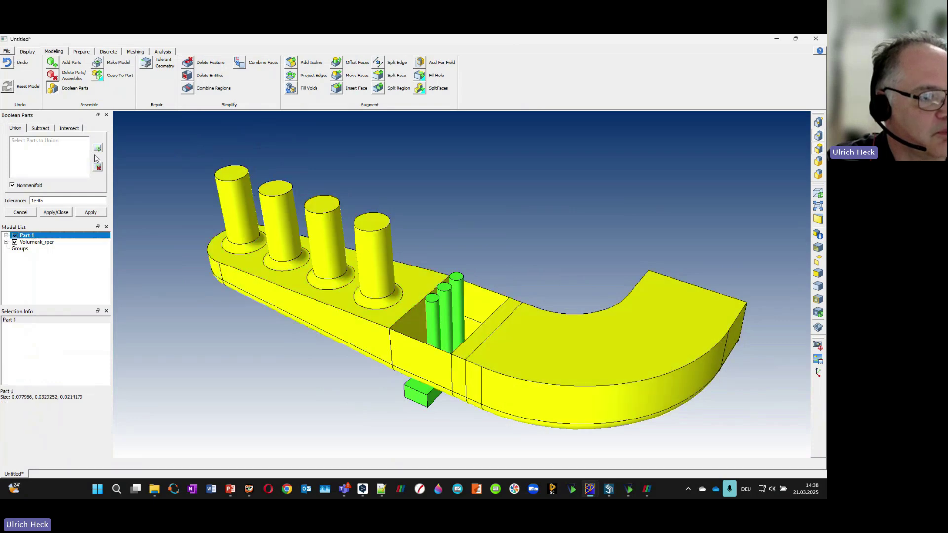
pyautogui.click(97, 149)
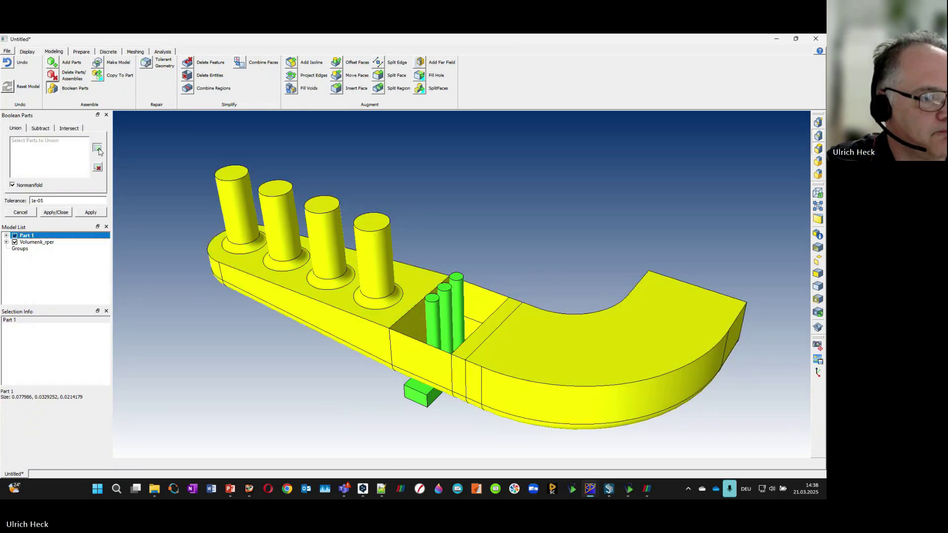
pyautogui.click(38, 243)
pyautogui.click(97, 148)
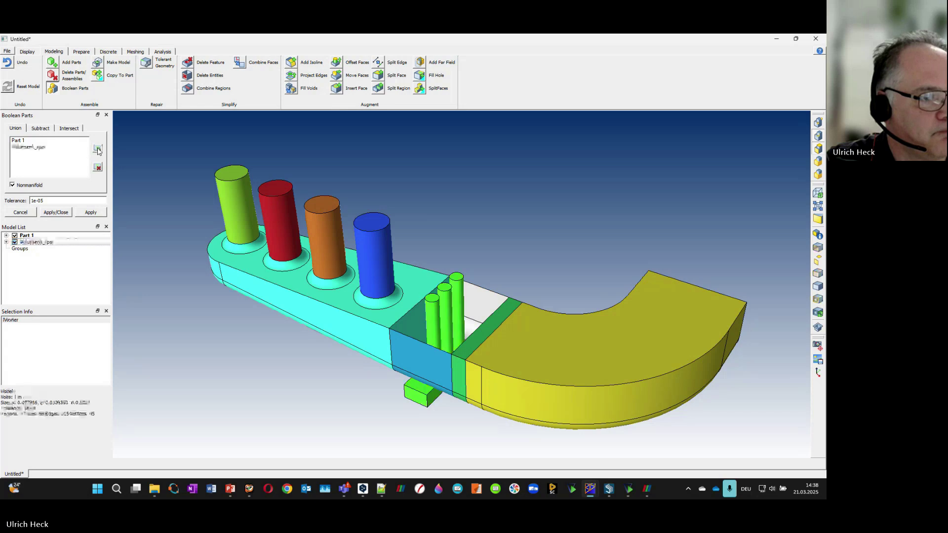
pyautogui.click(101, 214)
# Step: Generate the surface and volume mesh of the united distributor and heating element model with meshing case case1
pyautogui.moveTo(447, 314); pyautogui.dragTo(348, 386, button='middle')
pyautogui.click(134, 51)
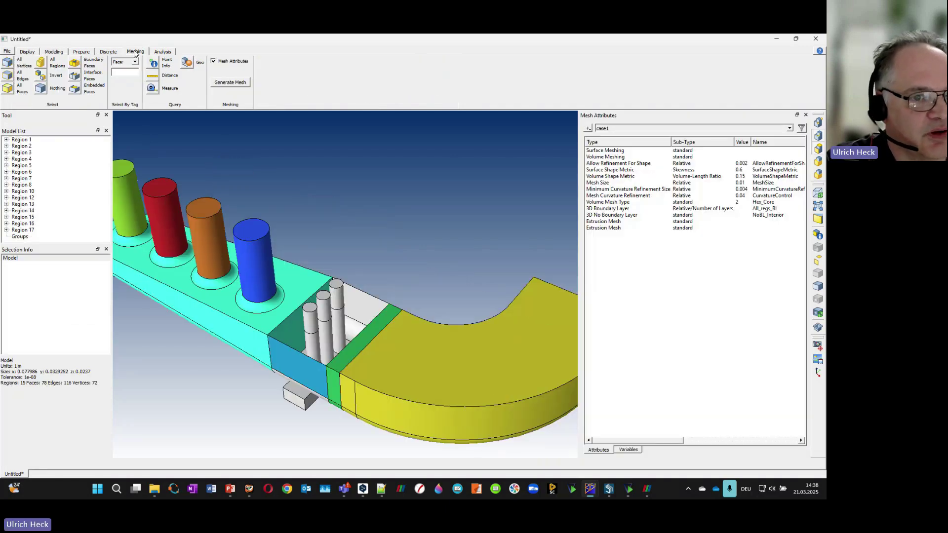
pyautogui.click(230, 82)
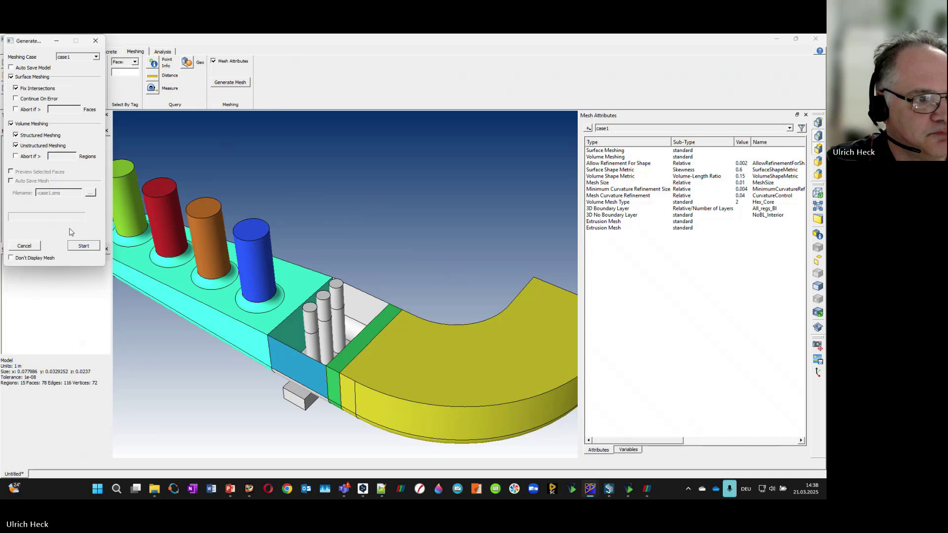
pyautogui.click(81, 246)
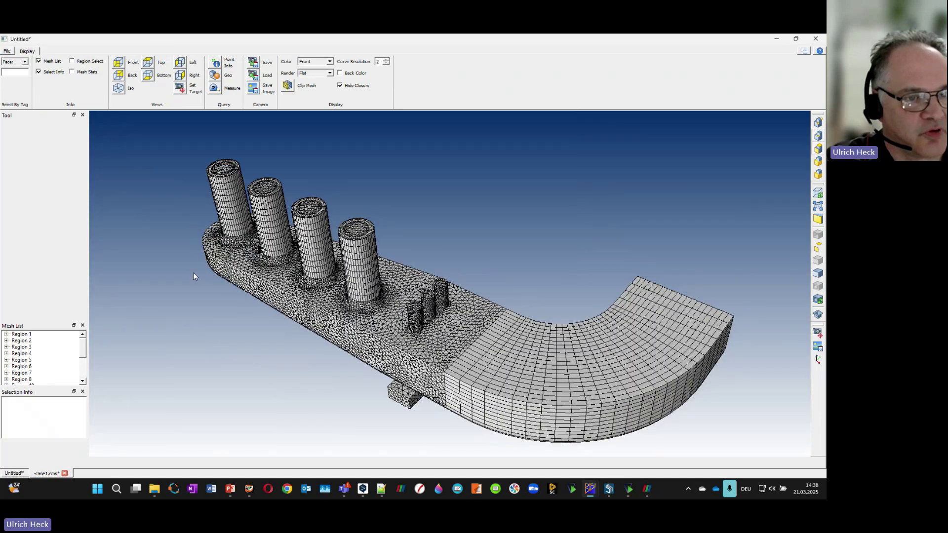
# Step: Clip the new mesh with a lengthwise plane positioned so that it cuts the channel between the heating rods
pyautogui.moveTo(193, 273); pyautogui.dragTo(478, 337)
pyautogui.scroll(2, 418, 349)
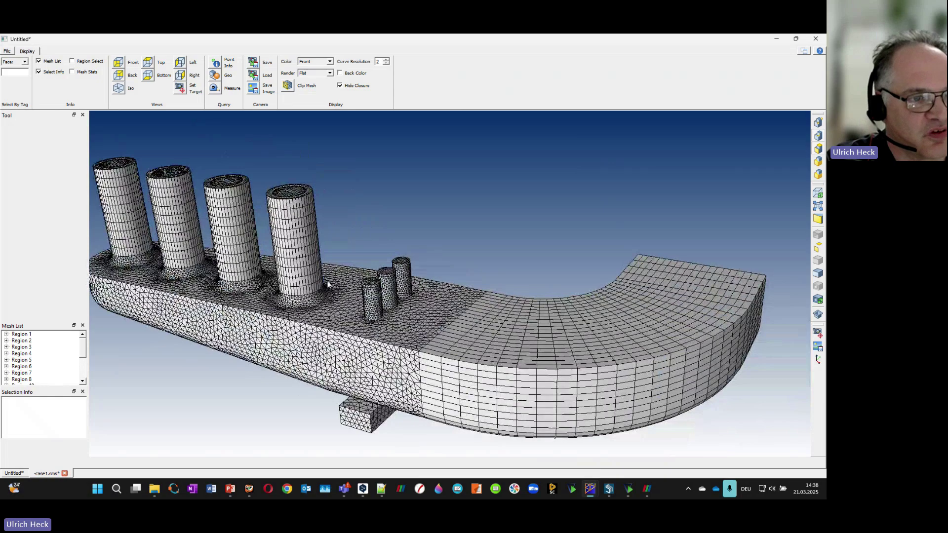
pyautogui.scroll(-2, 330, 283)
pyautogui.moveTo(331, 284); pyautogui.dragTo(322, 264)
pyautogui.click(285, 86)
pyautogui.moveTo(348, 184); pyautogui.dragTo(319, 231)
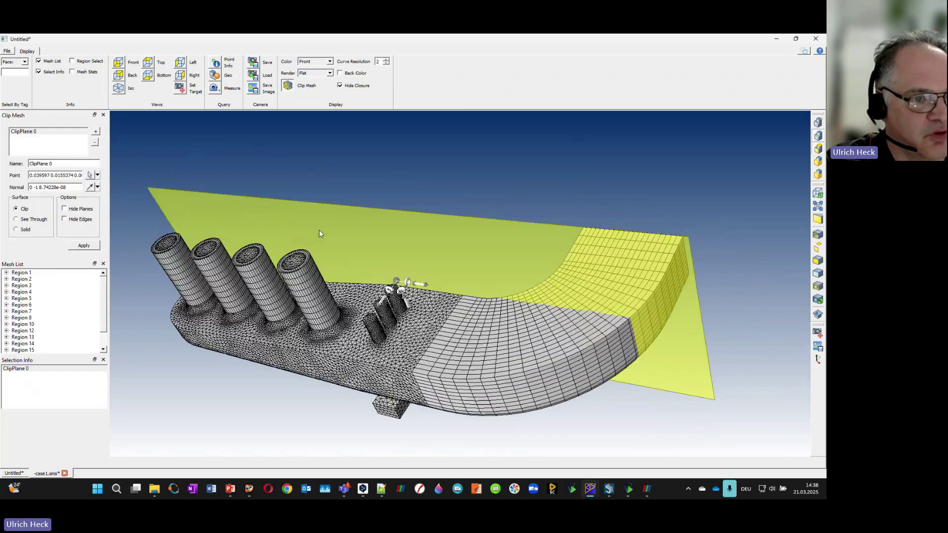
pyautogui.moveTo(377, 303); pyautogui.dragTo(344, 351)
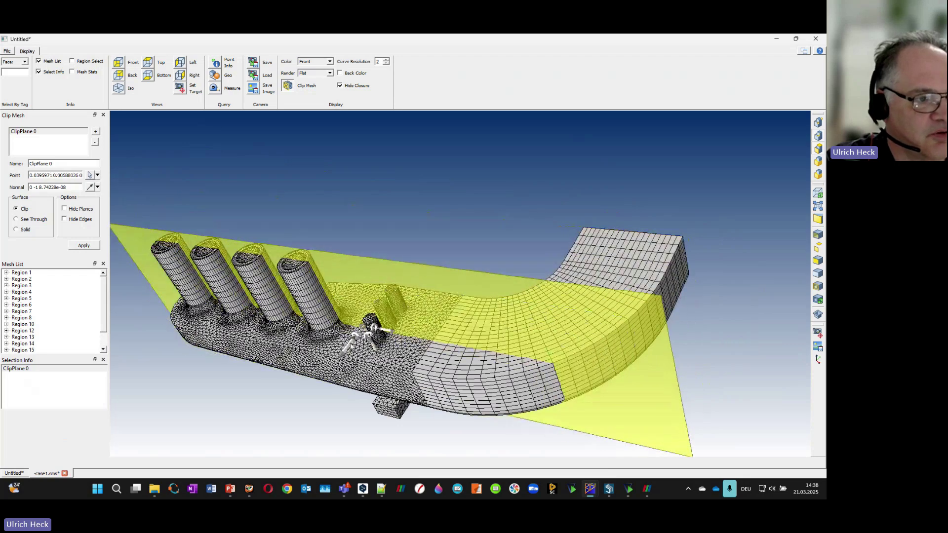
pyautogui.click(84, 246)
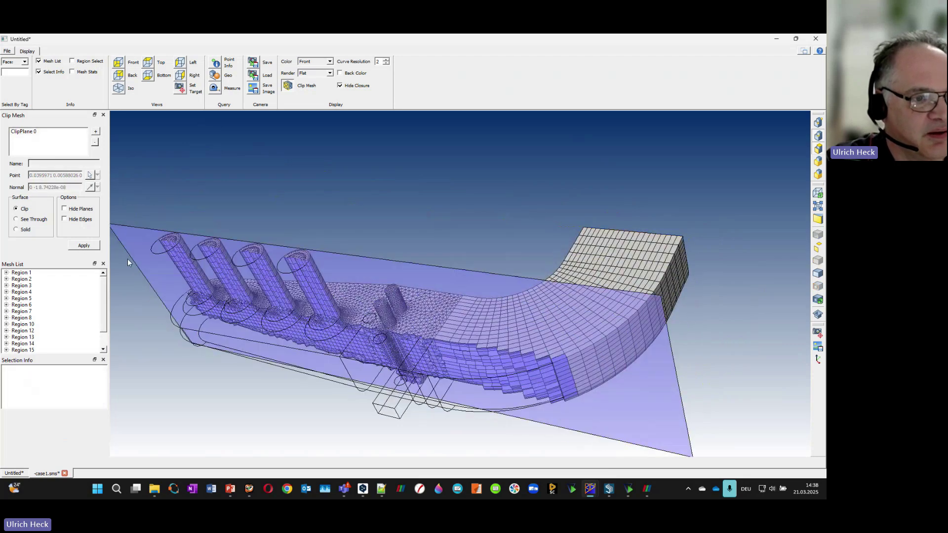
# Step: Shift the clip plane toward the front heating rod and reapply the clip so it cuts through that rod
pyautogui.moveTo(233, 248); pyautogui.dragTo(434, 181)
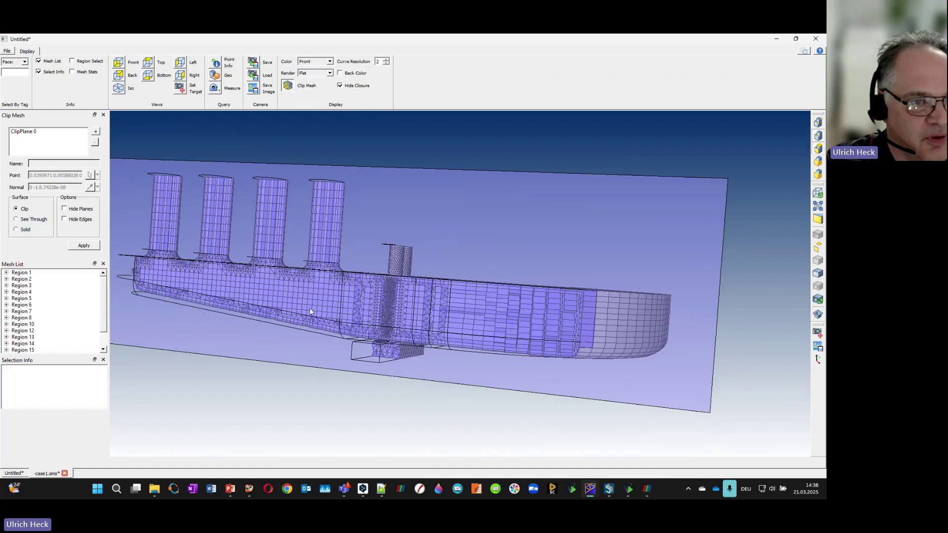
pyautogui.scroll(4, 395, 341)
pyautogui.scroll(3, 457, 328)
pyautogui.moveTo(456, 327); pyautogui.dragTo(425, 357)
pyautogui.scroll(-5, 376, 296)
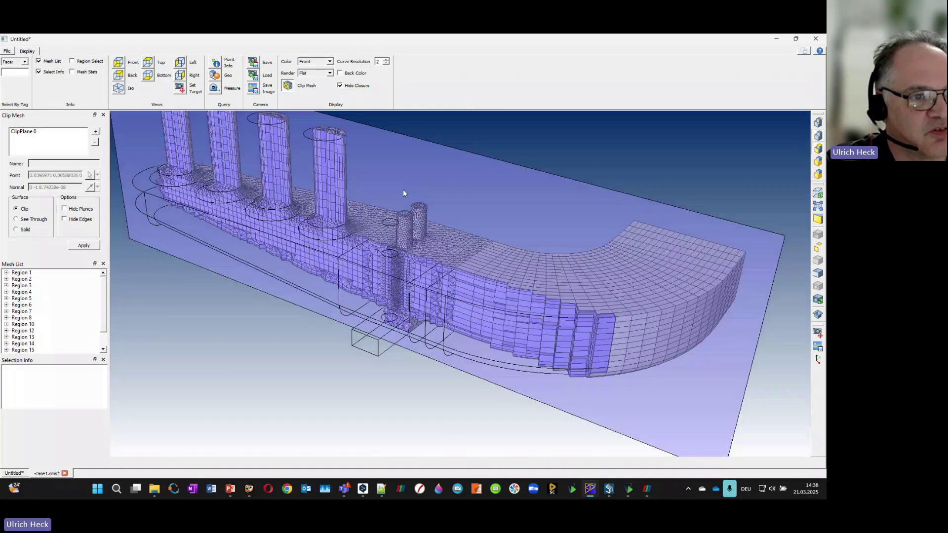
pyautogui.click(360, 252)
pyautogui.moveTo(351, 252); pyautogui.dragTo(334, 245)
pyautogui.click(84, 245)
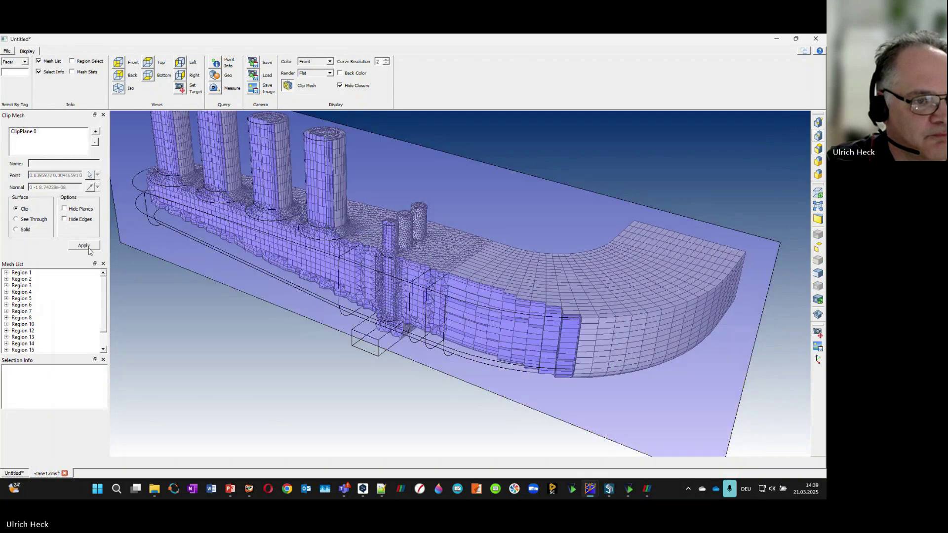
# Step: Examine the clipped mesh around the front heating rod, including the layers at the rod surface and channel walls
pyautogui.scroll(3, 382, 333)
pyautogui.scroll(3, 382, 335)
pyautogui.moveTo(368, 414); pyautogui.dragTo(456, 411)
pyautogui.scroll(5, 402, 229)
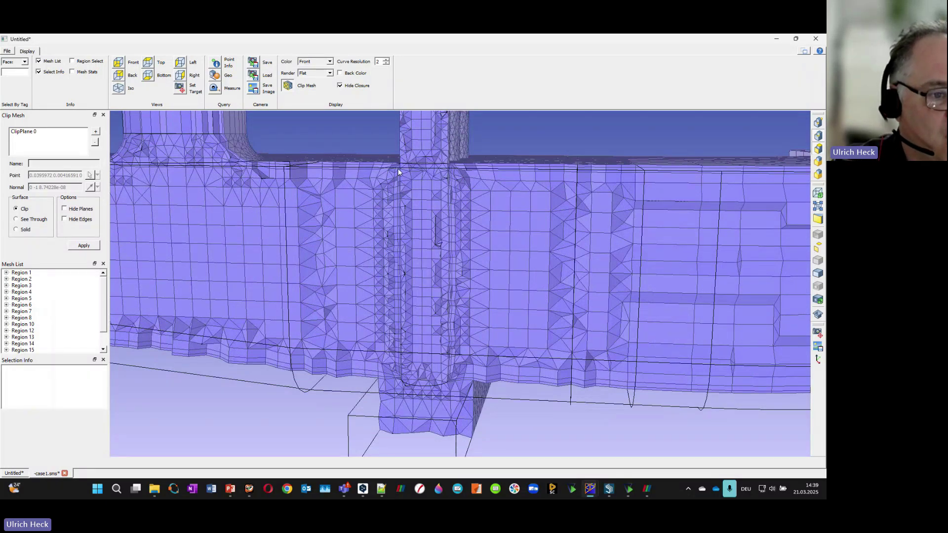
pyautogui.scroll(1, 449, 187)
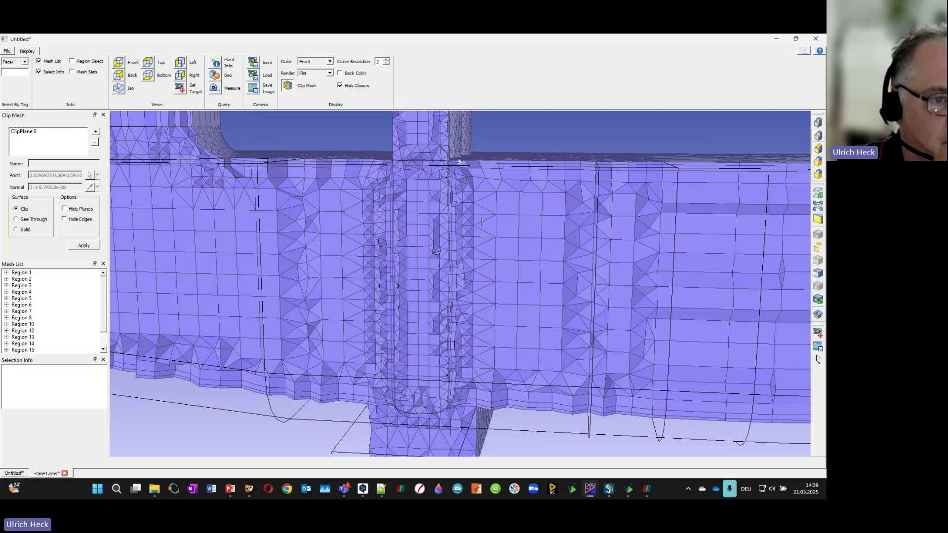
pyautogui.scroll(-10, 416, 323)
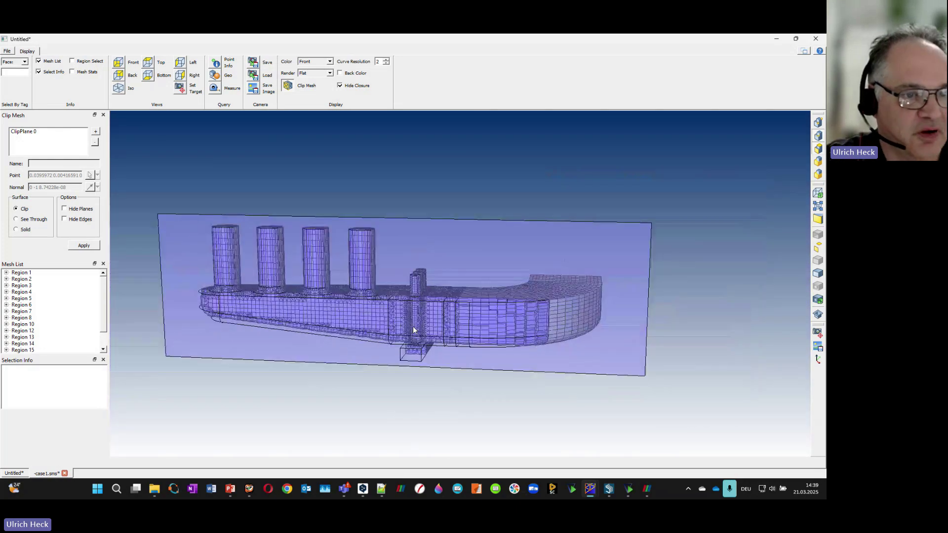
pyautogui.moveTo(383, 408); pyautogui.dragTo(318, 434, button='middle')
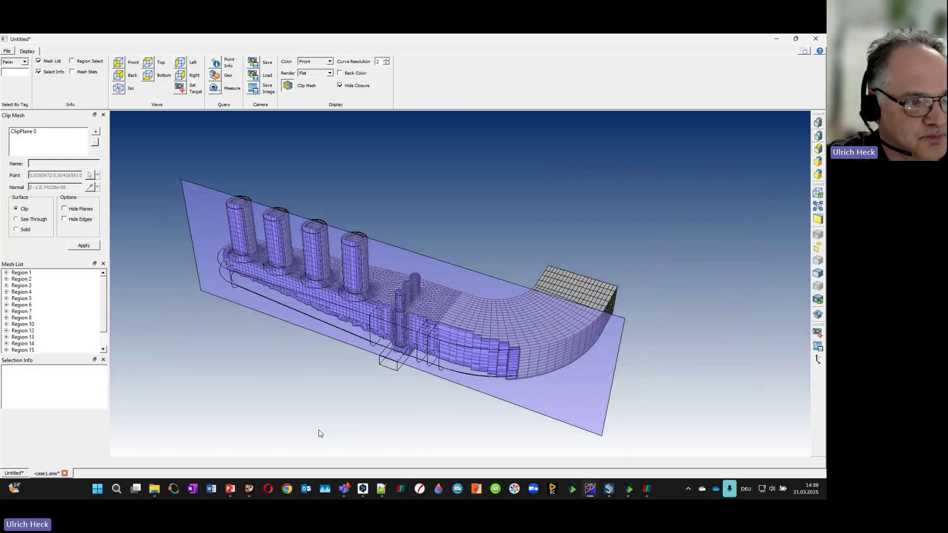
# Step: Return to the distributor model and create a new analysis case named cht with the OpenFOAM solver
pyautogui.click(14, 473)
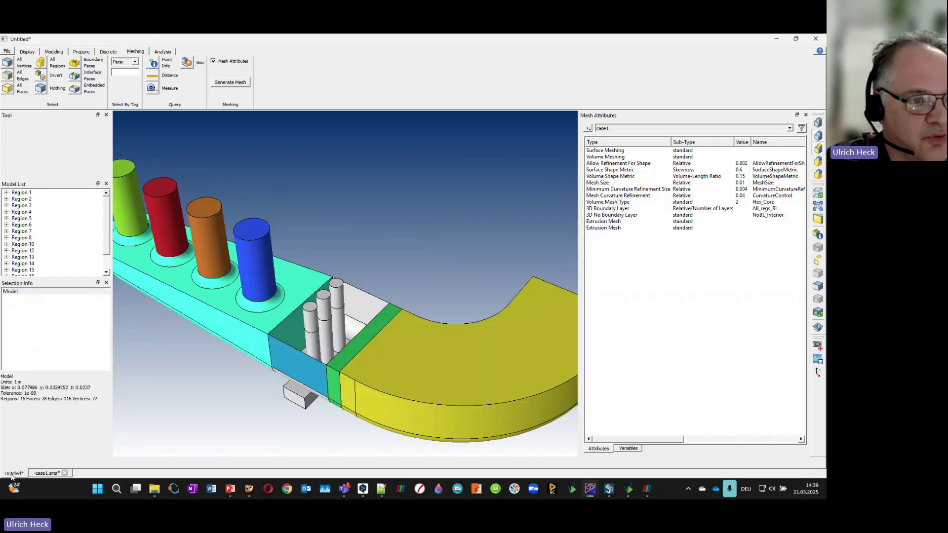
pyautogui.click(162, 52)
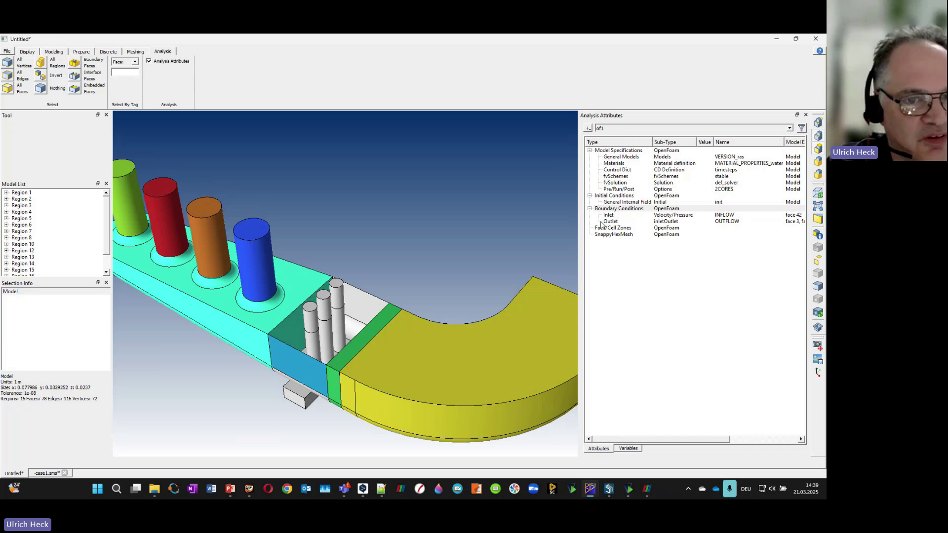
pyautogui.click(790, 128)
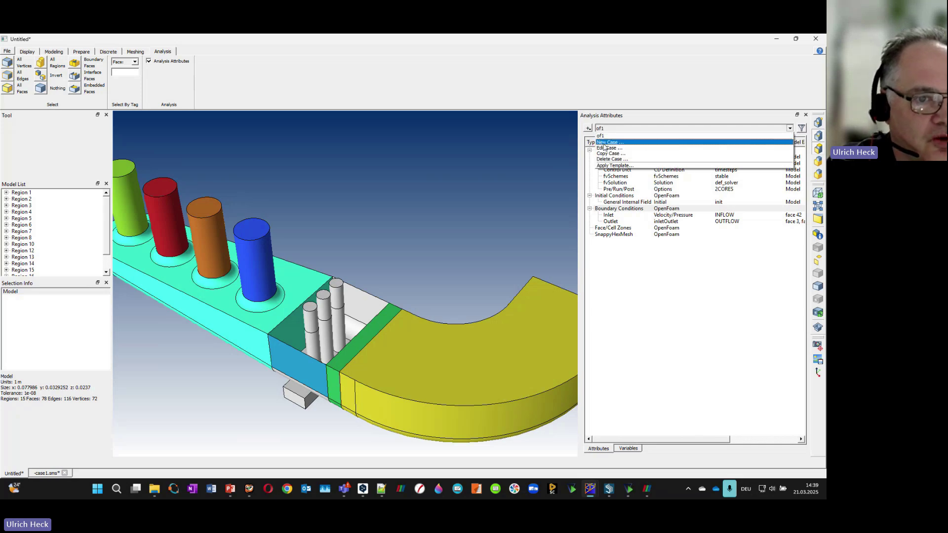
pyautogui.click(604, 143)
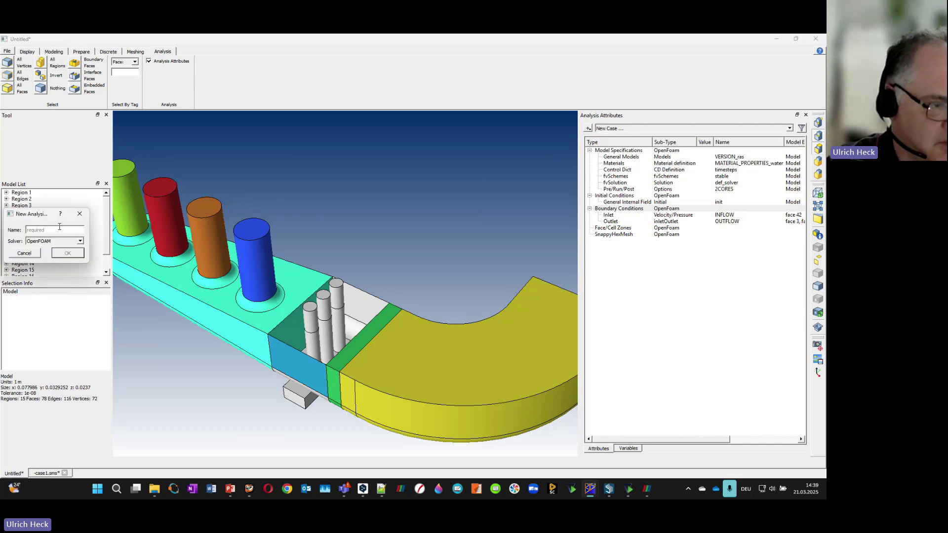
pyautogui.write('cht')
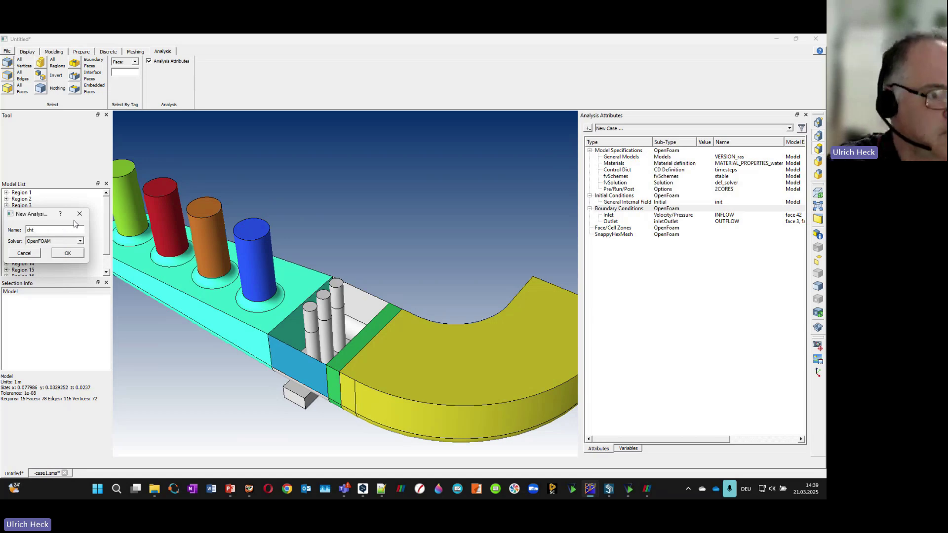
pyautogui.click(68, 252)
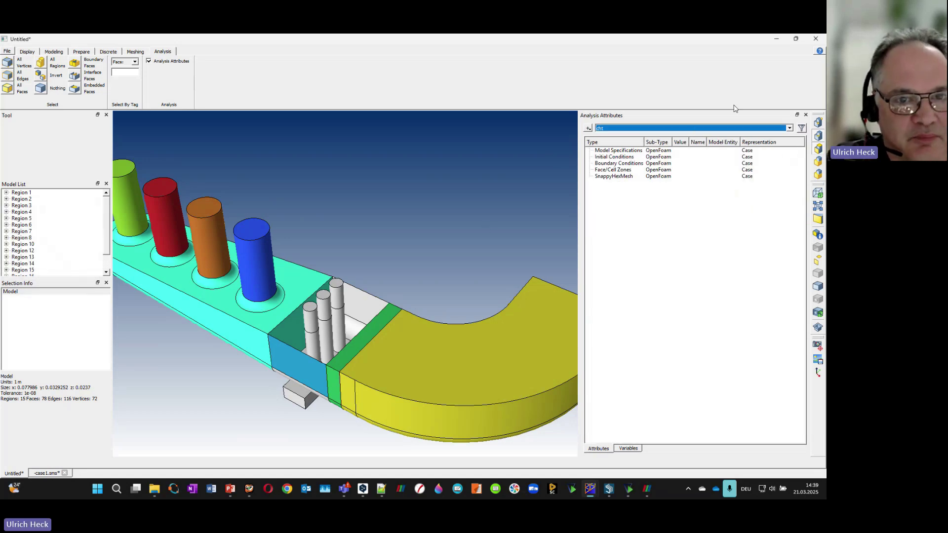
# Step: Apply the heat transfer template chtMultiRegionSimple to the cht case
pyautogui.click(790, 129)
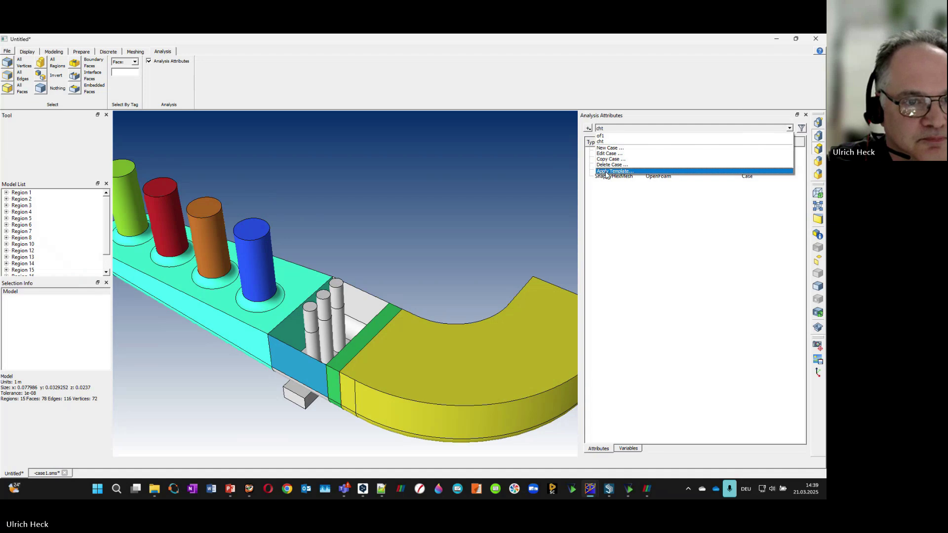
pyautogui.click(612, 171)
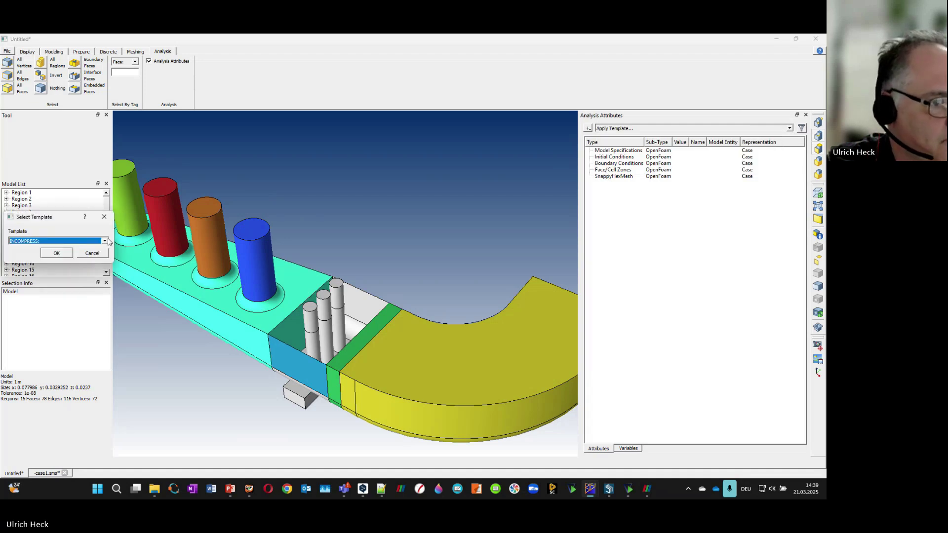
pyautogui.click(104, 241)
pyautogui.scroll(-1, 48, 284)
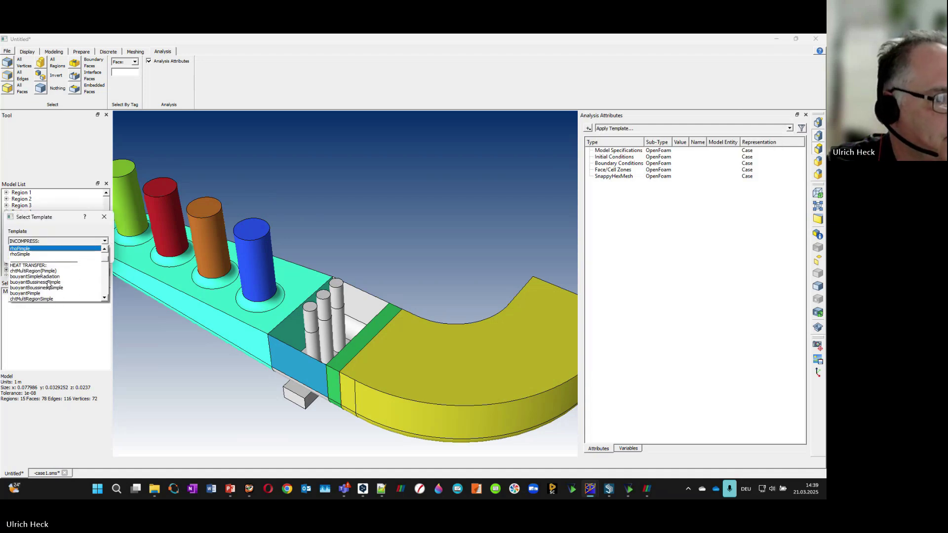
pyautogui.scroll(-1, 48, 284)
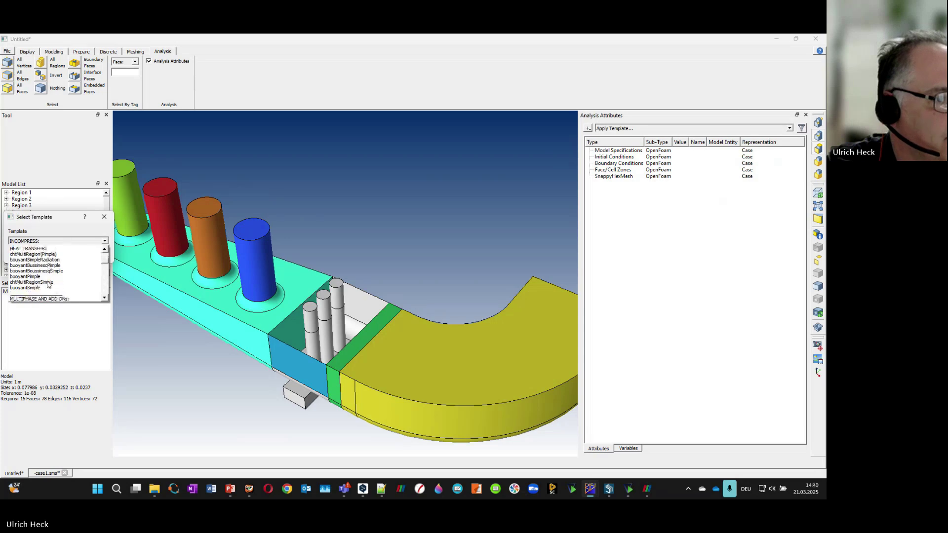
pyautogui.click(41, 285)
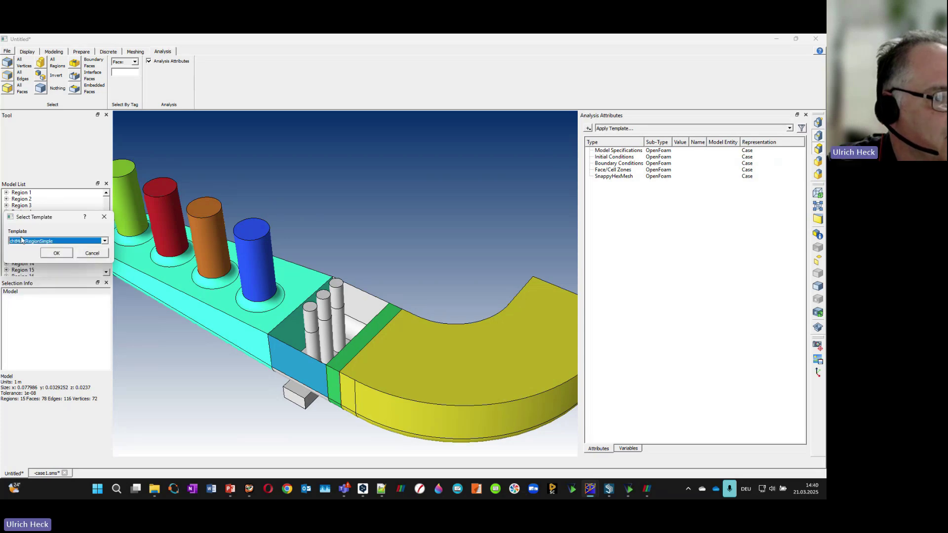
pyautogui.click(56, 254)
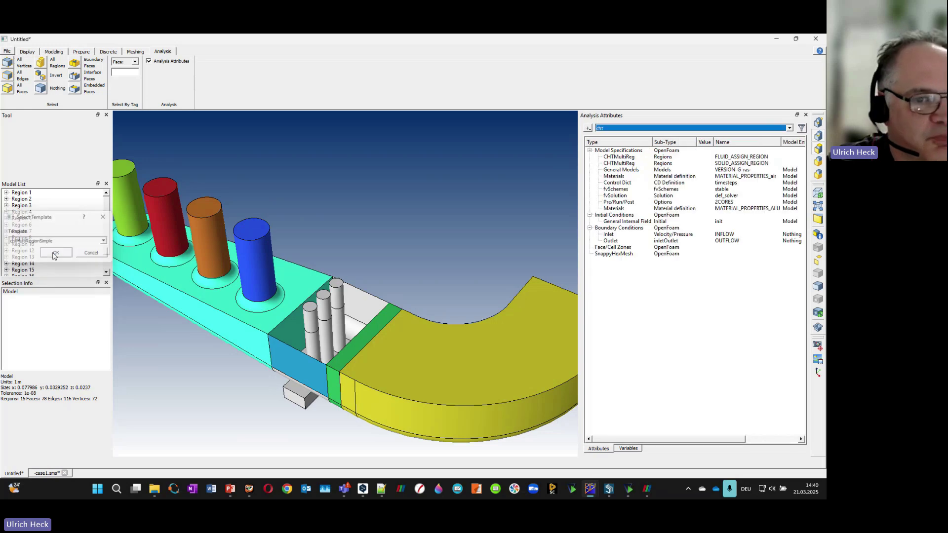
# Step: Associate the bend, connecting pieces, distributor body and four coloured pipe regions with FLUID_ASSIGN_REGION, and hide these fluid regions
pyautogui.scroll(-3, 317, 246)
pyautogui.moveTo(339, 280); pyautogui.dragTo(425, 210)
pyautogui.scroll(3, 377, 272)
pyautogui.scroll(-2, 377, 271)
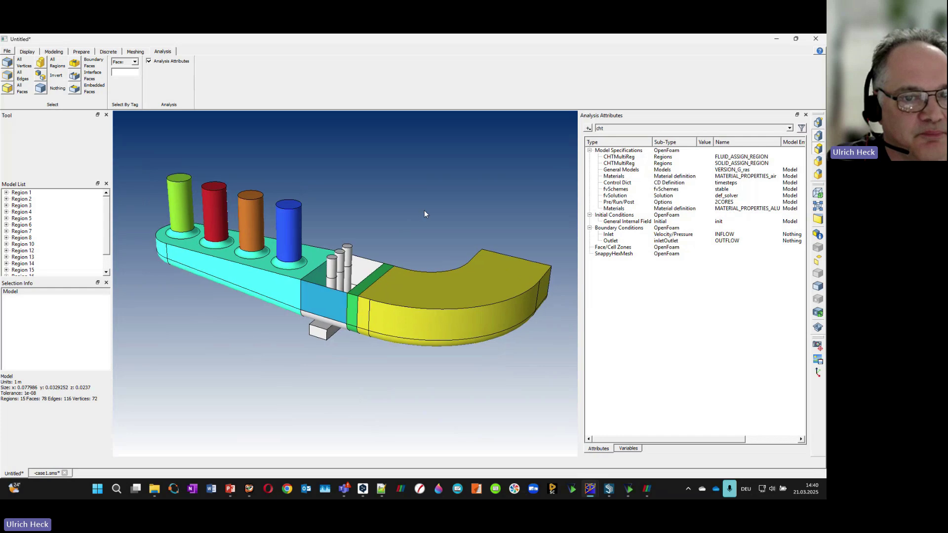
pyautogui.doubleClick(619, 157)
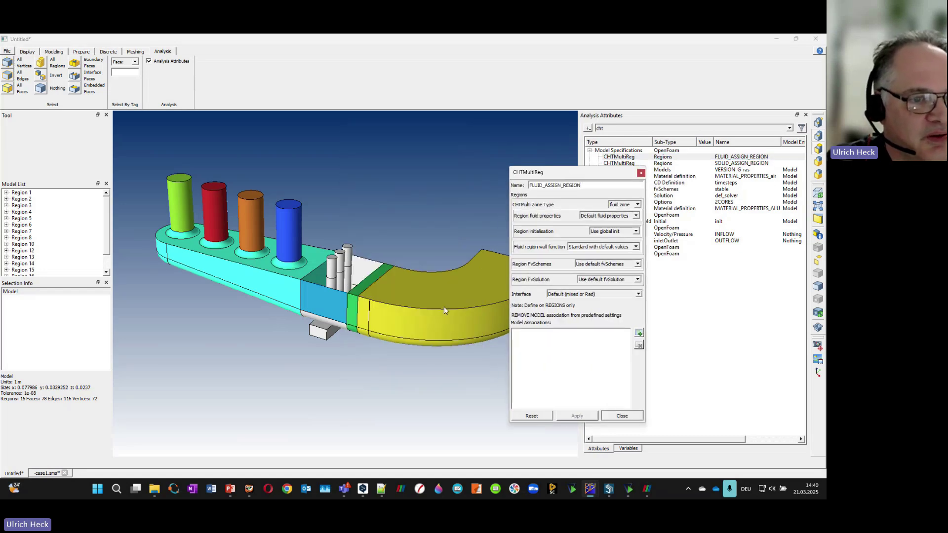
pyautogui.moveTo(438, 316); pyautogui.dragTo(412, 322, button='middle')
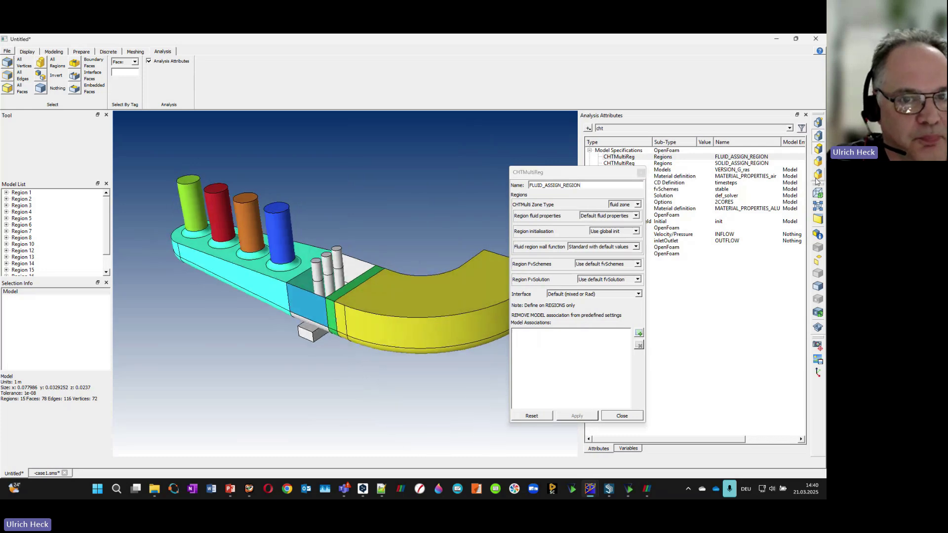
pyautogui.click(383, 297)
pyautogui.keyDown('ctrl'); pyautogui.click(340, 301); pyautogui.keyUp('ctrl')
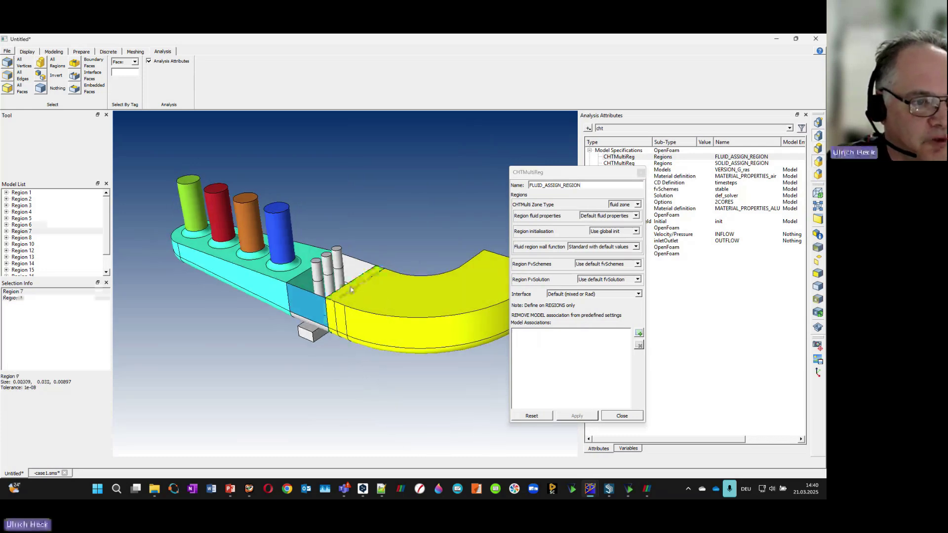
pyautogui.keyDown('ctrl'); pyautogui.click(304, 310); pyautogui.keyUp('ctrl')
pyautogui.keyDown('ctrl'); pyautogui.click(270, 278); pyautogui.keyUp('ctrl')
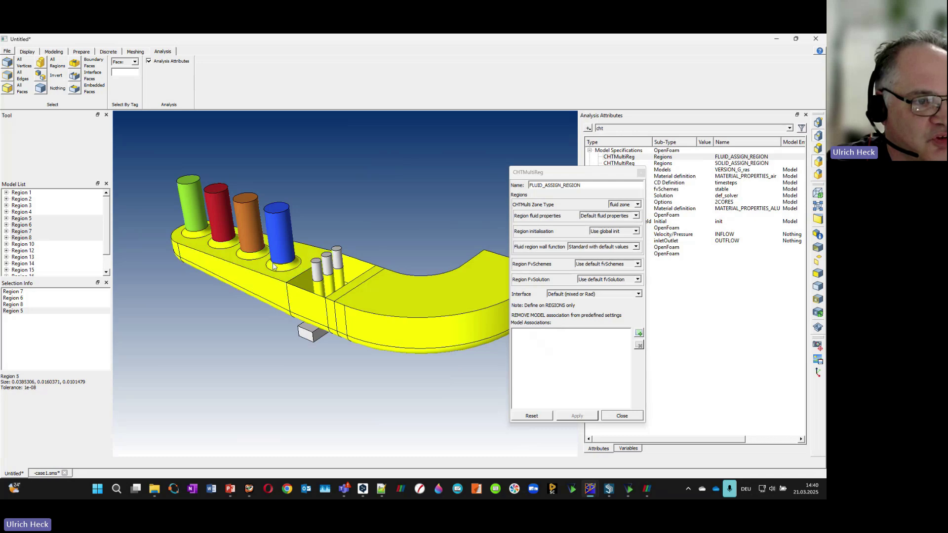
pyautogui.keyDown('ctrl'); pyautogui.click(271, 247); pyautogui.keyUp('ctrl')
pyautogui.keyDown('ctrl'); pyautogui.click(252, 223); pyautogui.keyUp('ctrl')
pyautogui.keyDown('ctrl'); pyautogui.click(213, 225); pyautogui.keyUp('ctrl')
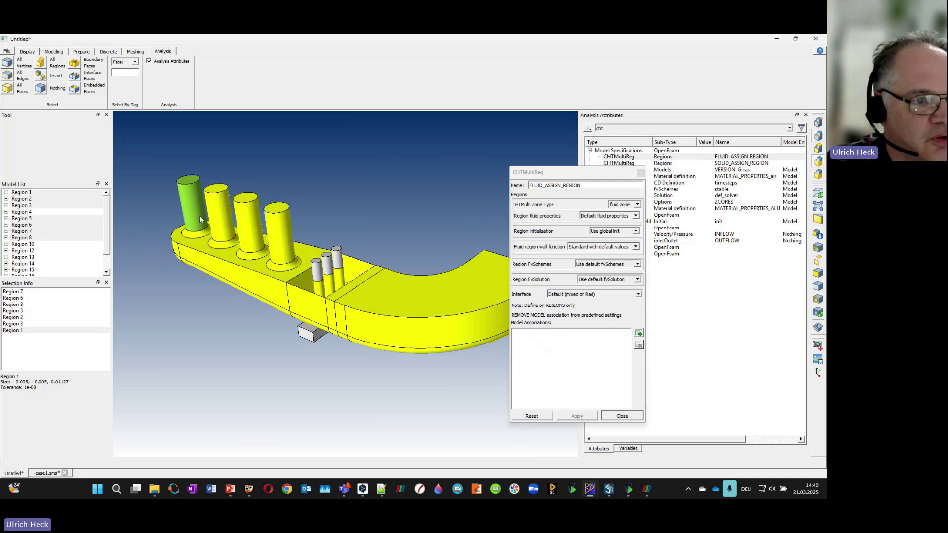
pyautogui.keyDown('ctrl'); pyautogui.click(184, 211); pyautogui.keyUp('ctrl')
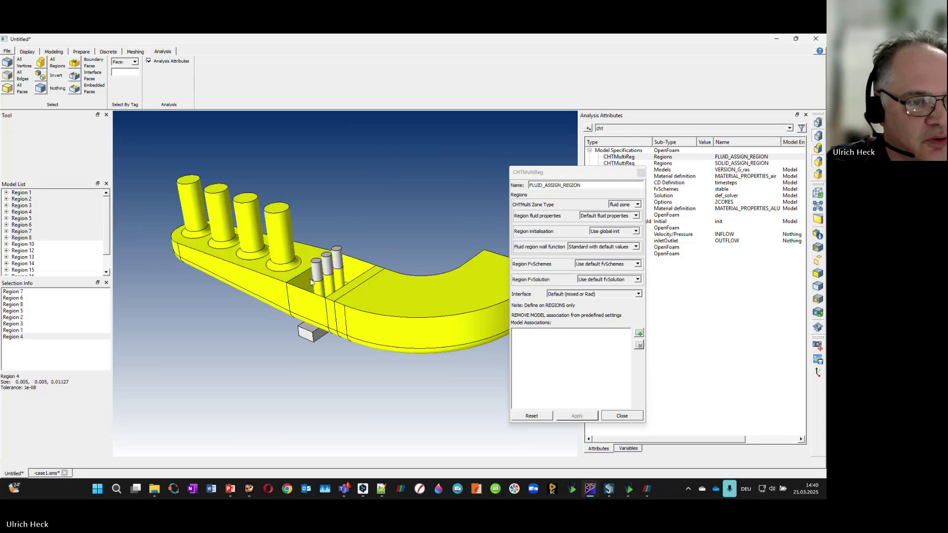
pyautogui.click(639, 334)
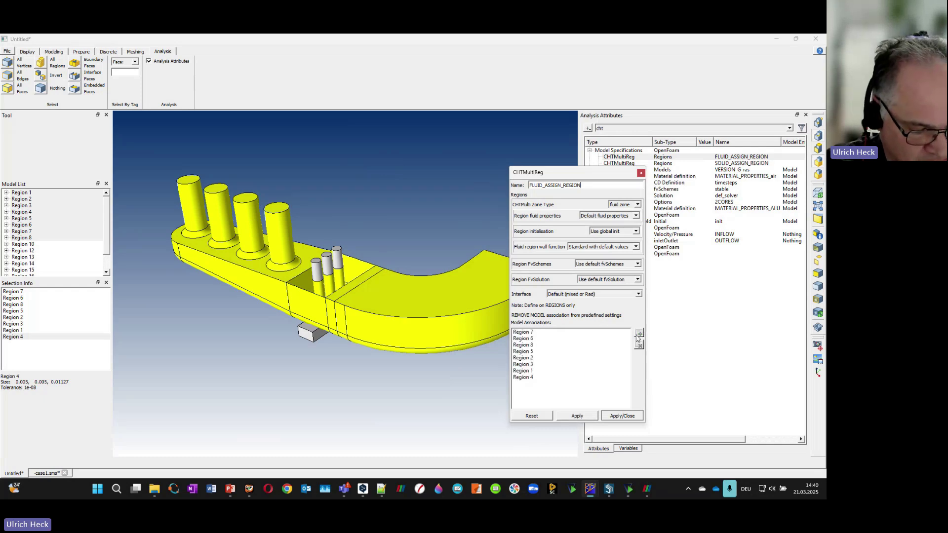
pyautogui.press('h')
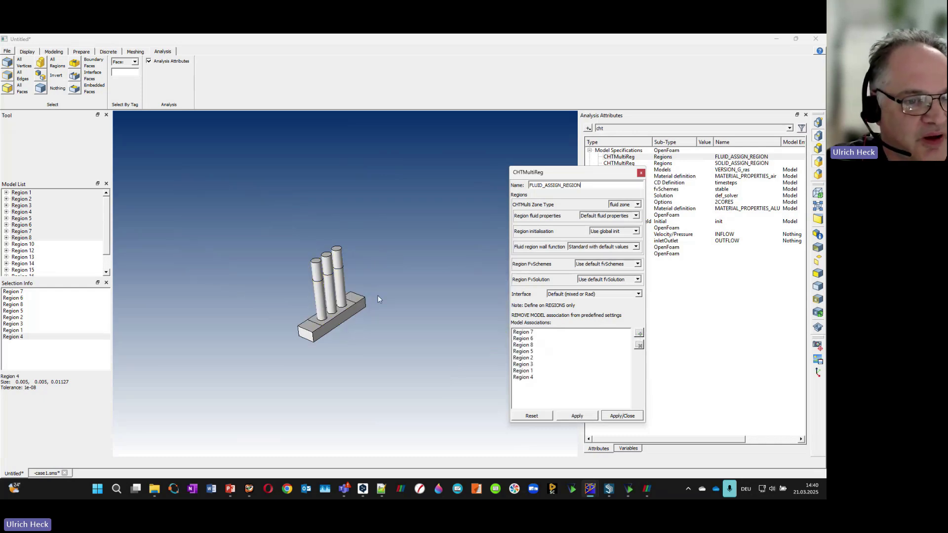
pyautogui.click(624, 416)
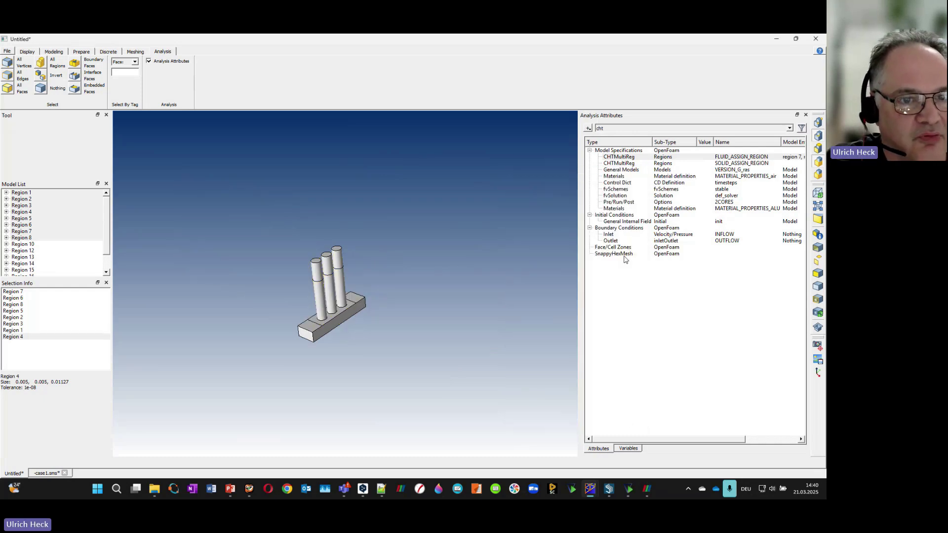
# Step: Associate all heating rod segments and the heater's base block with SOLID_ASSIGN_REGION, apply it and clear the selection
pyautogui.doubleClick(612, 163)
pyautogui.moveTo(413, 137); pyautogui.dragTo(529, 170)
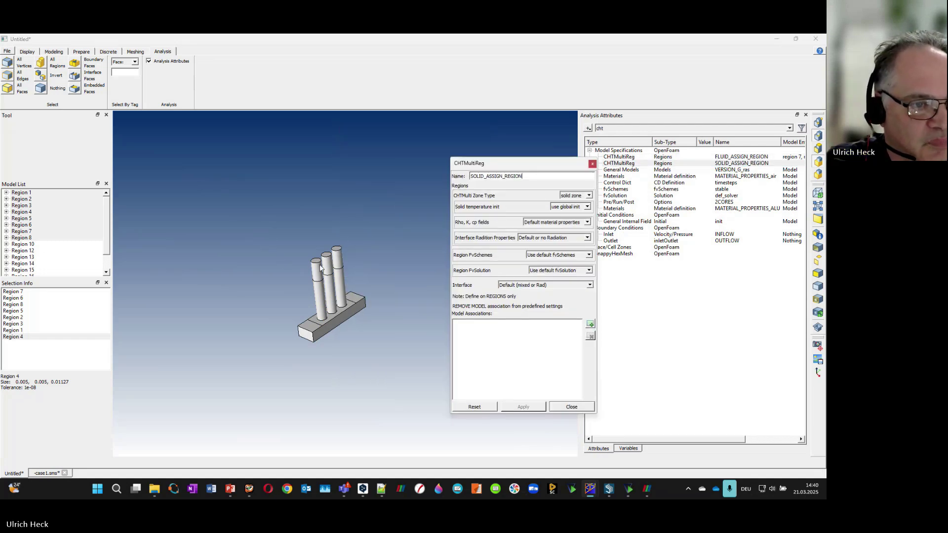
pyautogui.click(320, 268)
pyautogui.keyDown('ctrl'); pyautogui.click(326, 266); pyautogui.keyUp('ctrl')
pyautogui.keyDown('ctrl'); pyautogui.click(337, 259); pyautogui.keyUp('ctrl')
pyautogui.keyDown('ctrl'); pyautogui.click(340, 275); pyautogui.keyUp('ctrl')
pyautogui.keyDown('ctrl'); pyautogui.click(331, 287); pyautogui.keyUp('ctrl')
pyautogui.keyDown('ctrl'); pyautogui.click(321, 295); pyautogui.keyUp('ctrl')
pyautogui.keyDown('ctrl'); pyautogui.click(327, 326); pyautogui.keyUp('ctrl')
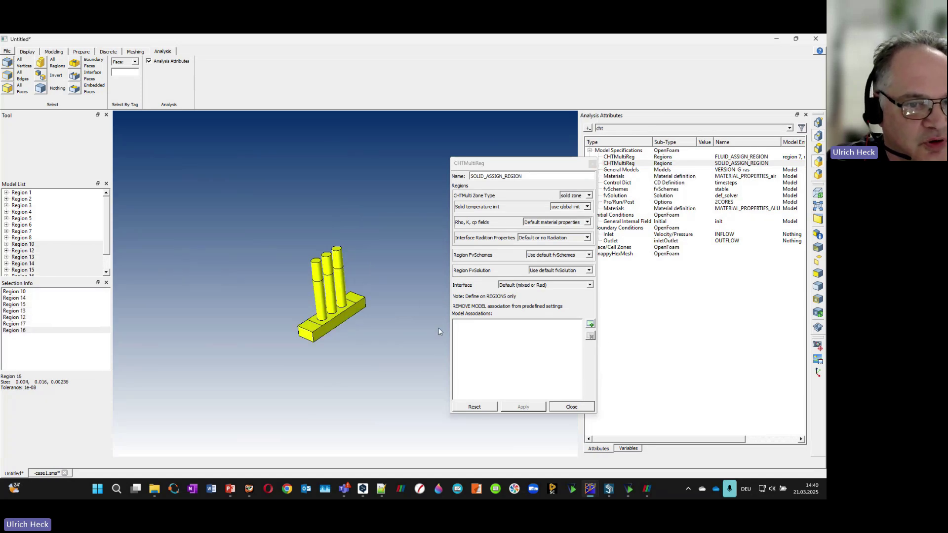
pyautogui.click(591, 325)
pyautogui.click(524, 406)
pyautogui.click(571, 406)
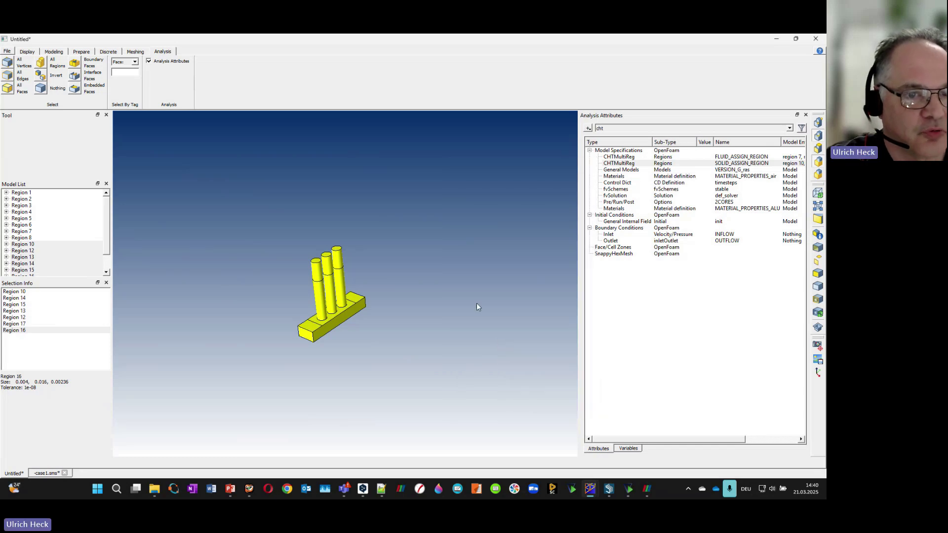
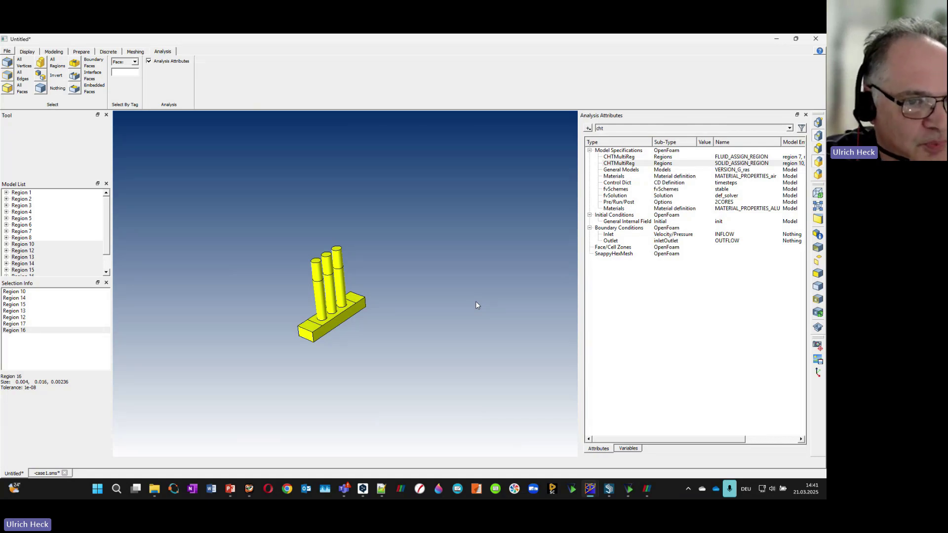
pyautogui.click(476, 302)
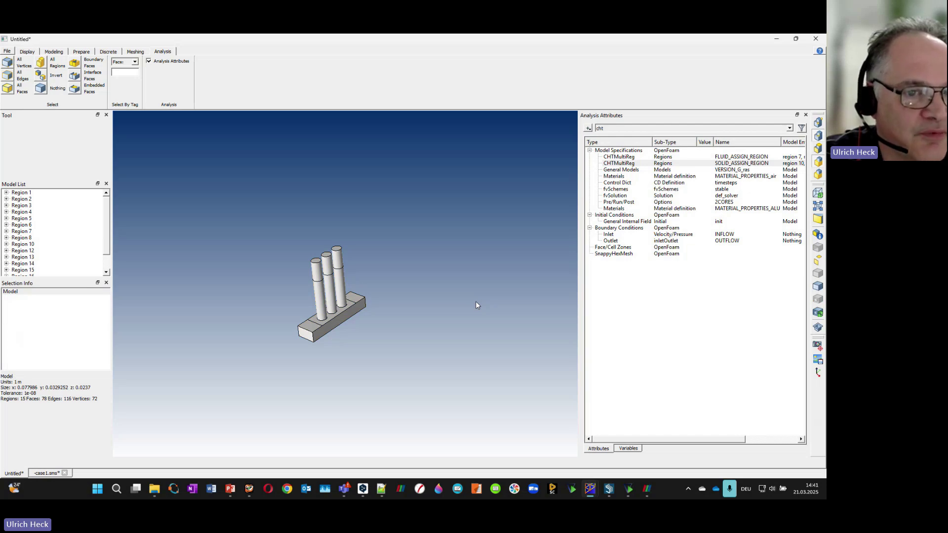
# Step: Review the zone type, fluid properties, initialisation and interface settings of FLUID_ASSIGN_REGION
pyautogui.click(665, 158)
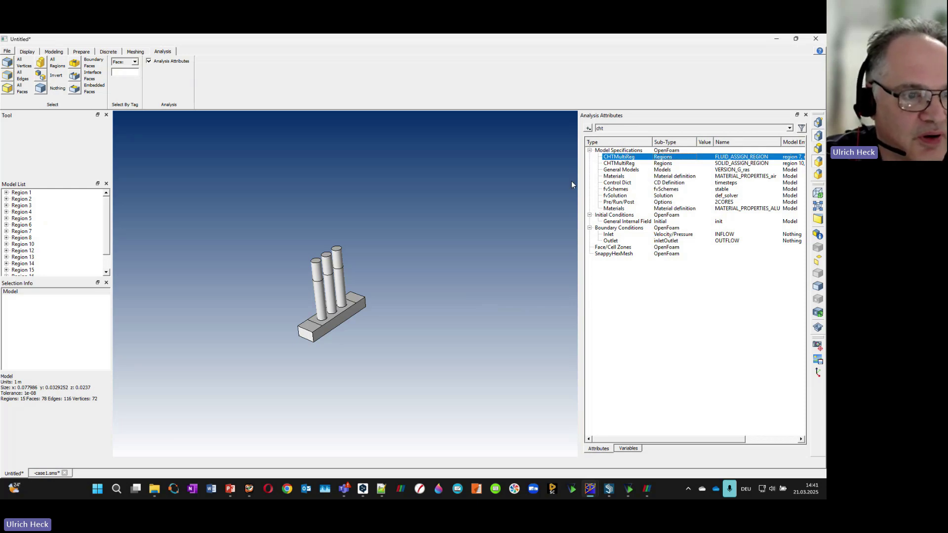
pyautogui.doubleClick(608, 156)
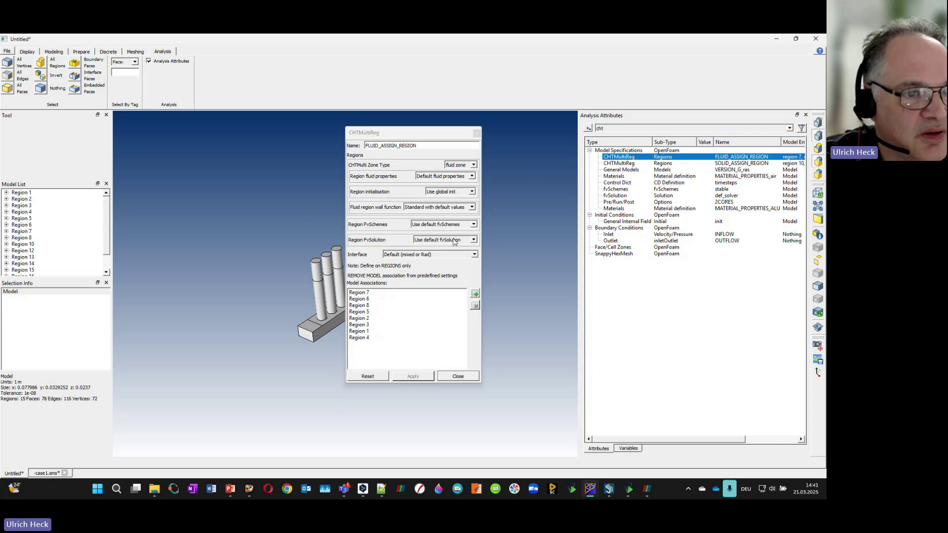
pyautogui.click(458, 377)
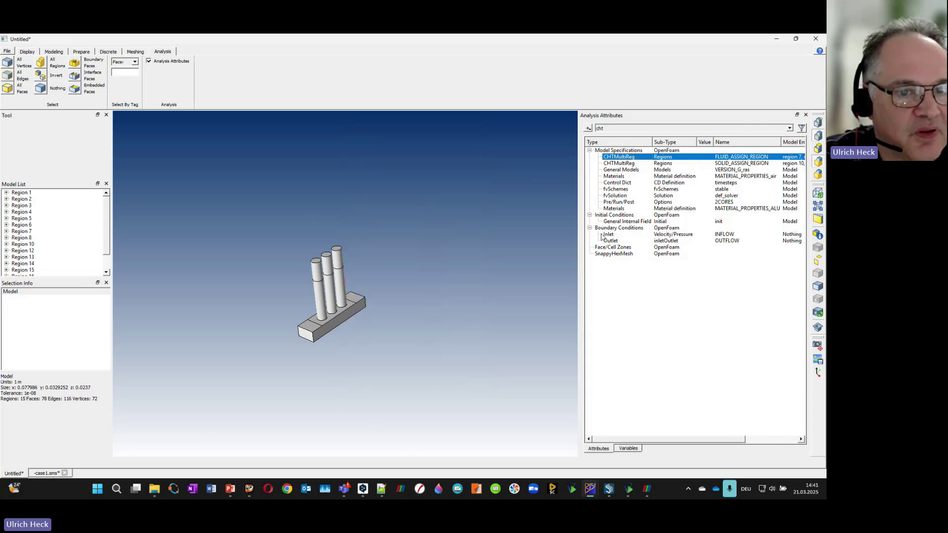
# Step: Check the material definitions MATERIAL_PROPERTIES_air and MATERIAL_PROPERTIES_ALU used for the fluid and solid regions
pyautogui.doubleClick(615, 176)
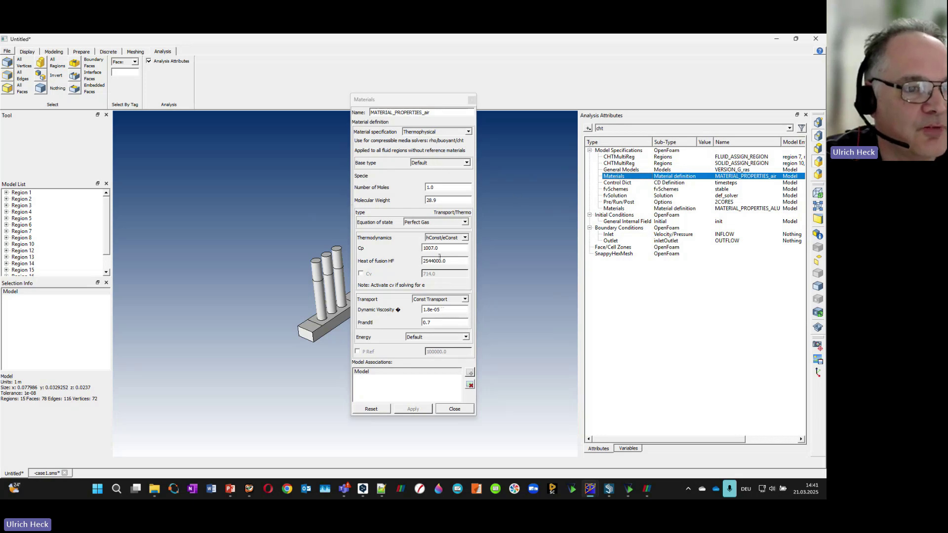
pyautogui.click(464, 412)
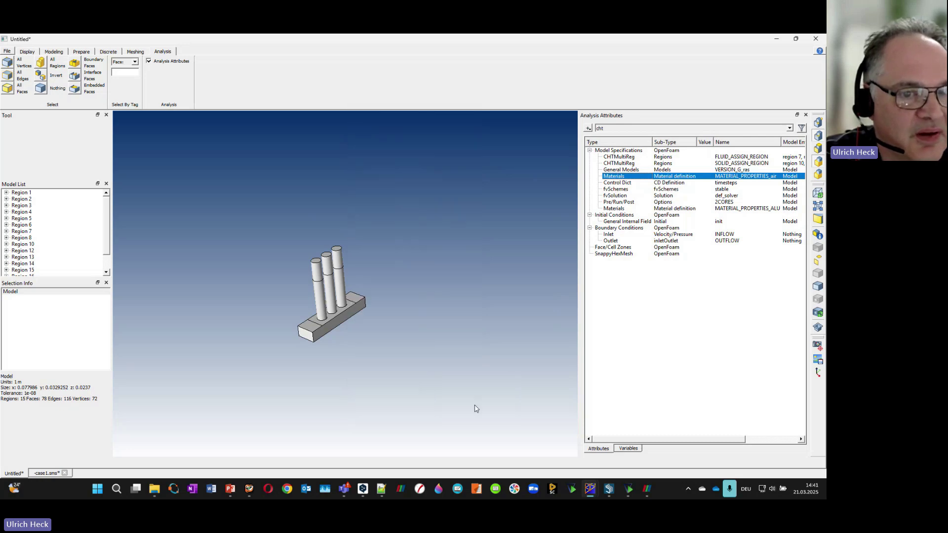
pyautogui.doubleClick(614, 209)
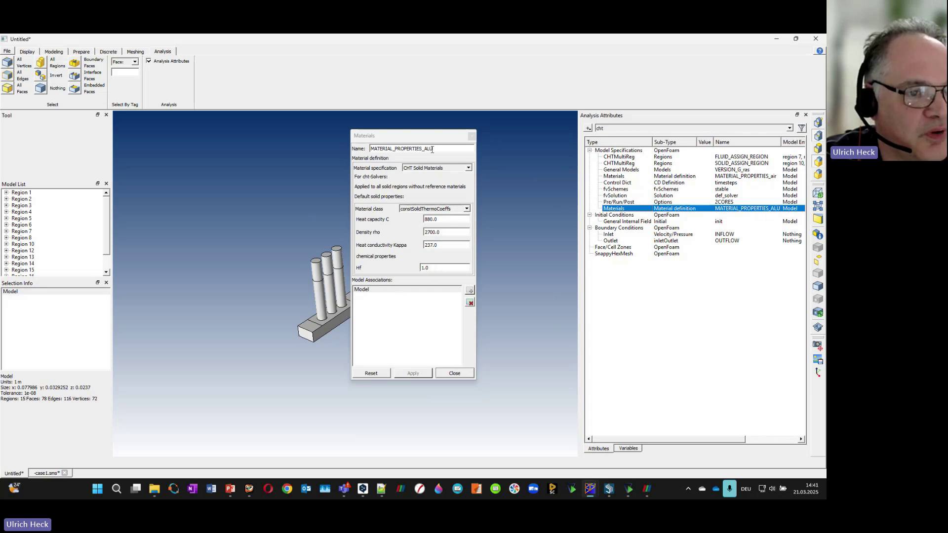
pyautogui.click(455, 373)
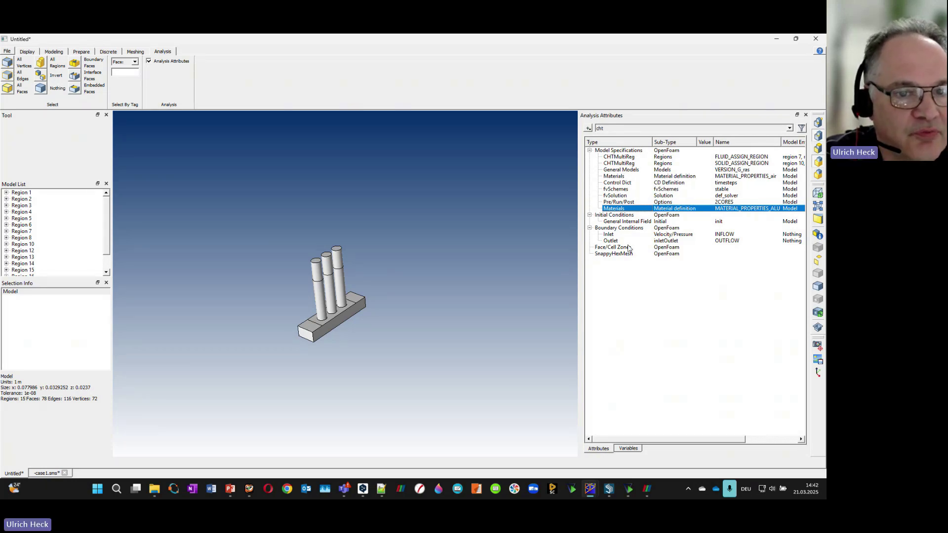
# Step: Set the OpenFOAM version of the general model VERSION_G_ras to Linux v2406 and apply it
pyautogui.click(728, 170)
pyautogui.doubleClick(728, 170)
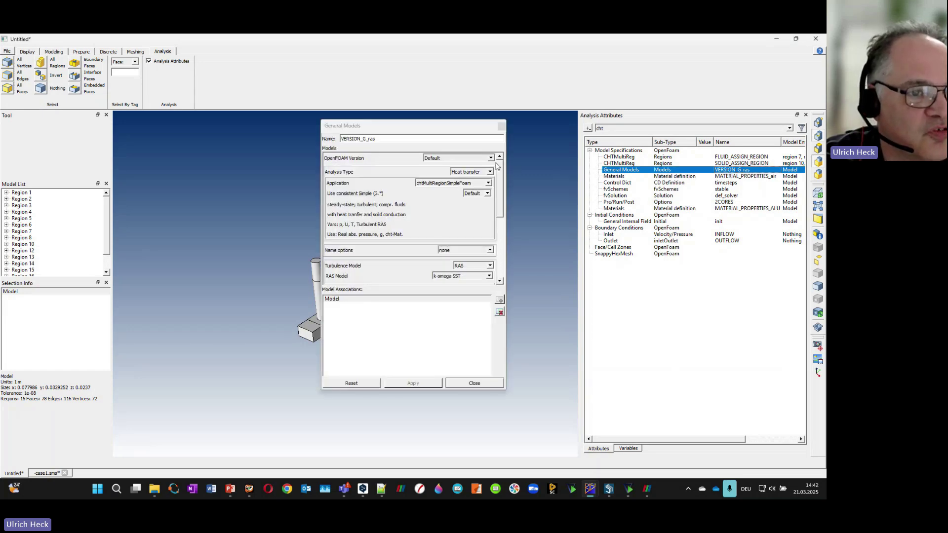
pyautogui.click(491, 158)
pyautogui.moveTo(489, 180); pyautogui.dragTo(489, 206)
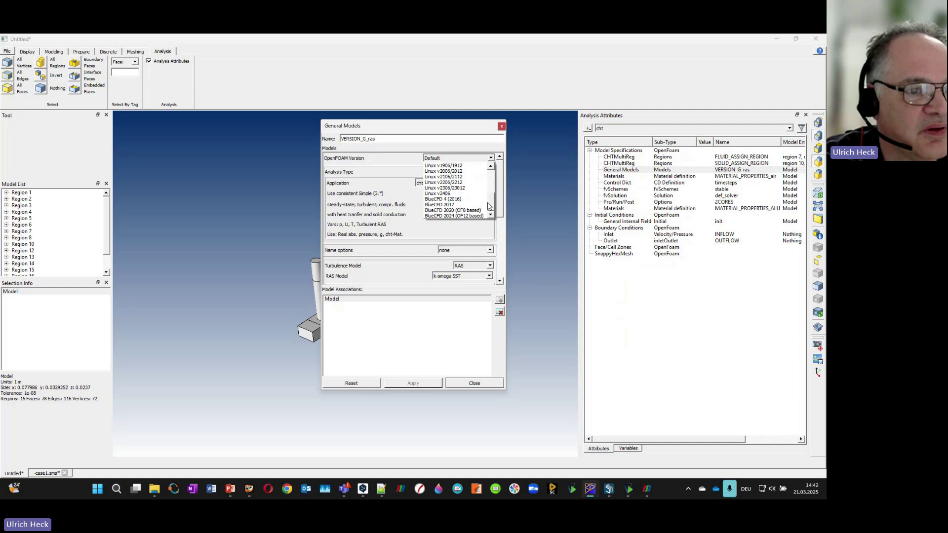
pyautogui.click(442, 194)
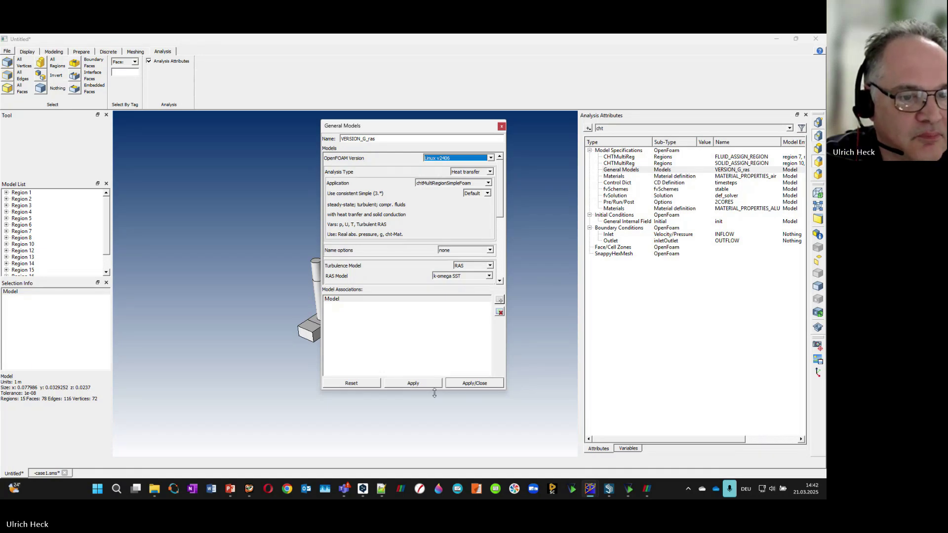
pyautogui.click(474, 384)
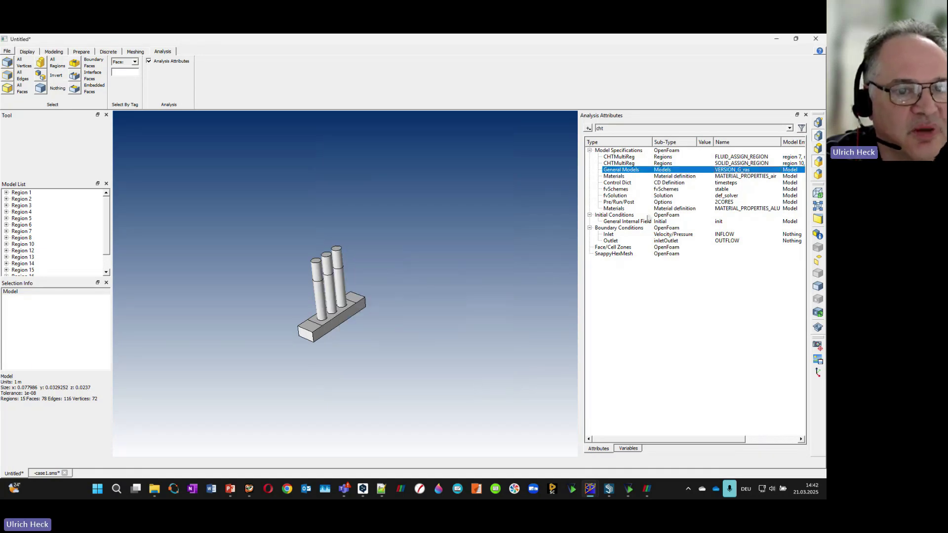
# Step: Show the hidden regions again and associate the end face of the yellow bend with the INFLOW inlet condition
pyautogui.click(640, 177)
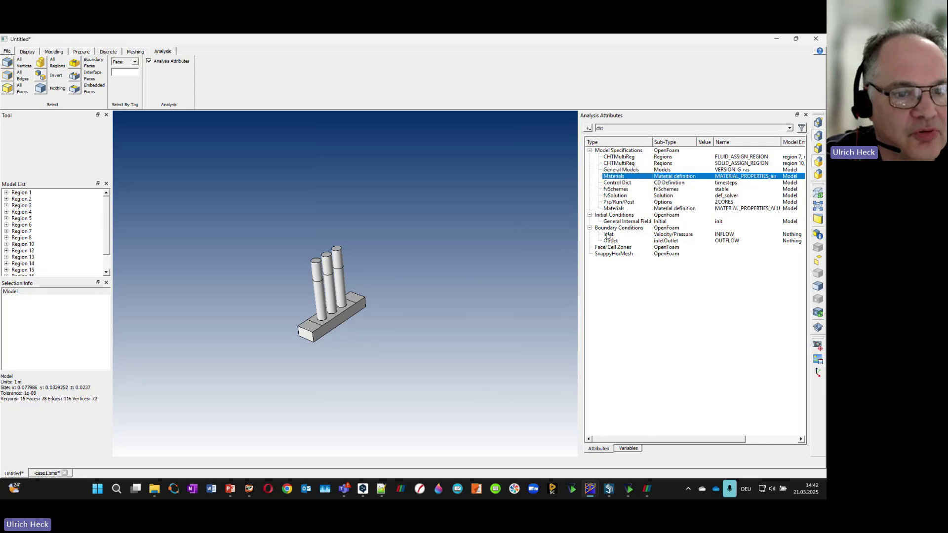
pyautogui.click(815, 291)
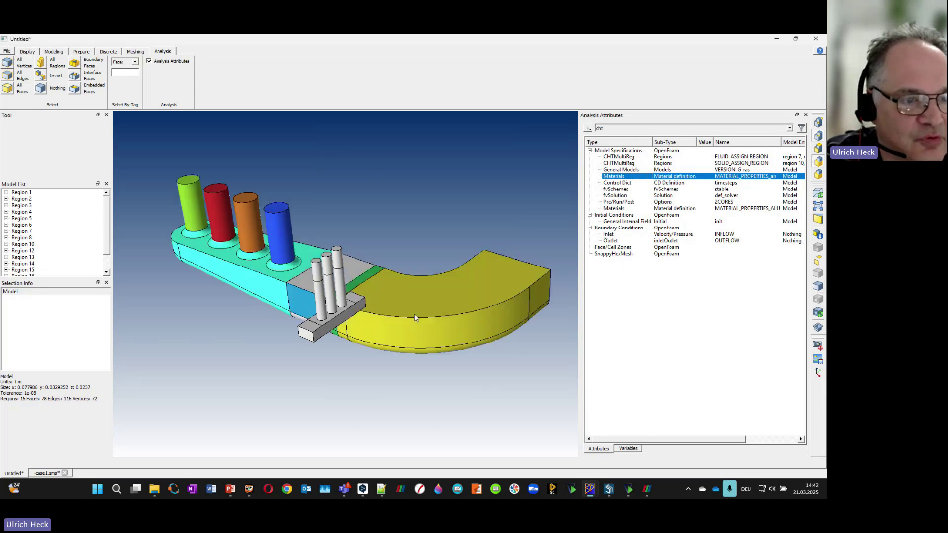
pyautogui.moveTo(413, 317); pyautogui.dragTo(343, 281)
pyautogui.doubleClick(610, 235)
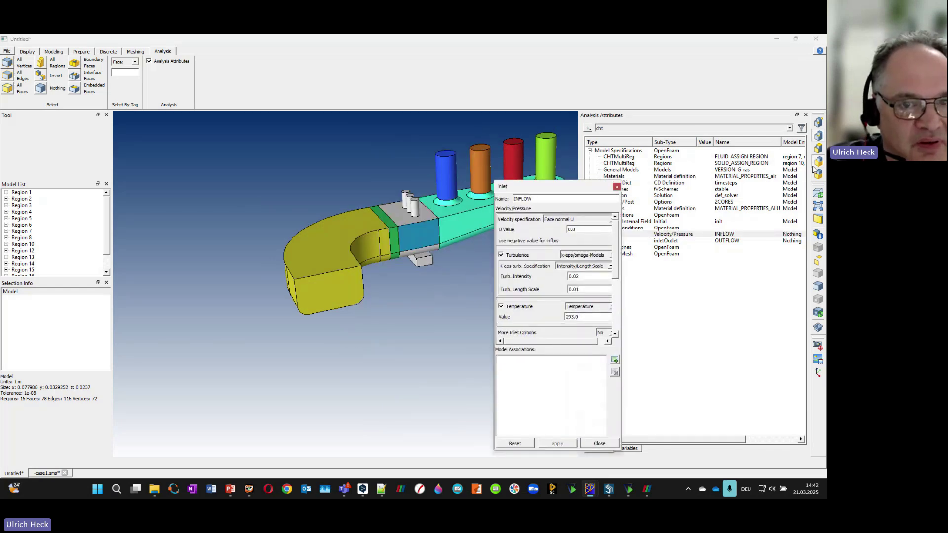
pyautogui.click(325, 283)
pyautogui.click(324, 283)
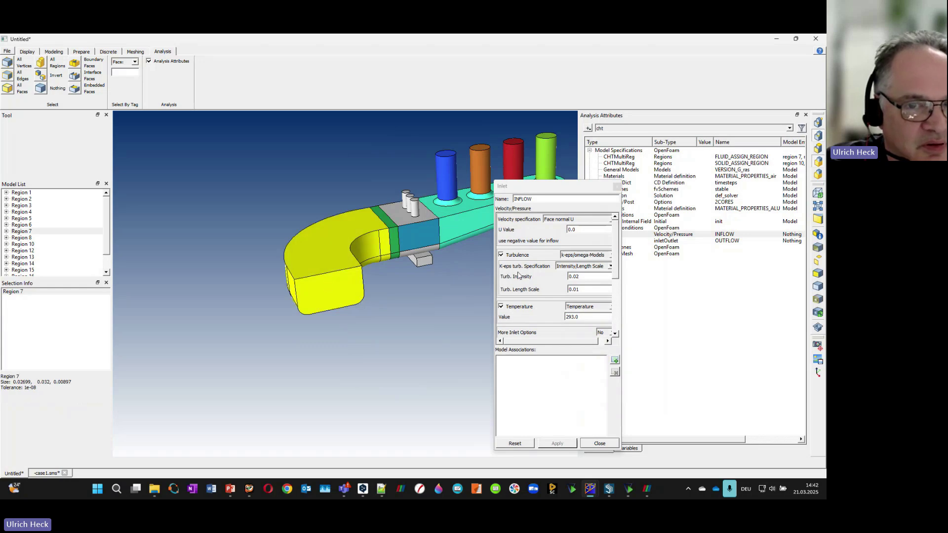
pyautogui.click(818, 151)
pyautogui.click(327, 288)
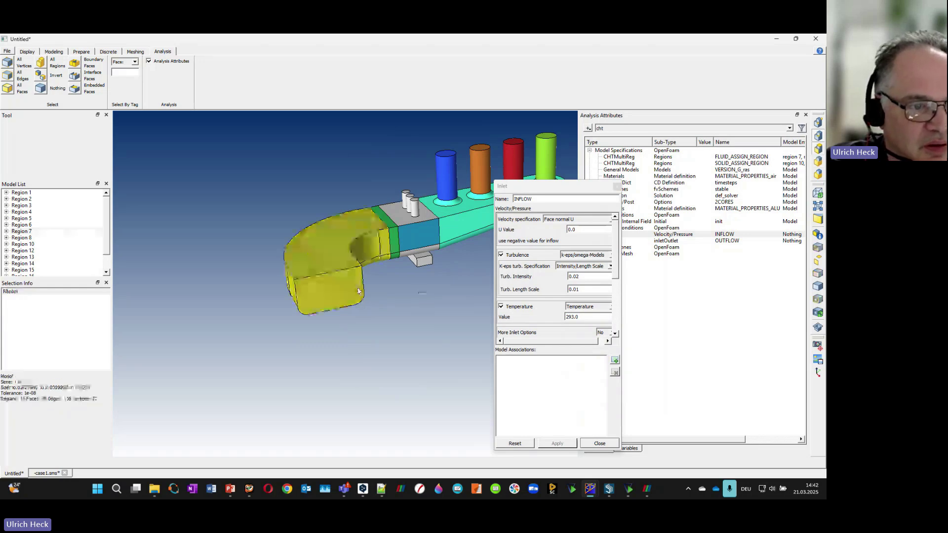
pyautogui.click(615, 361)
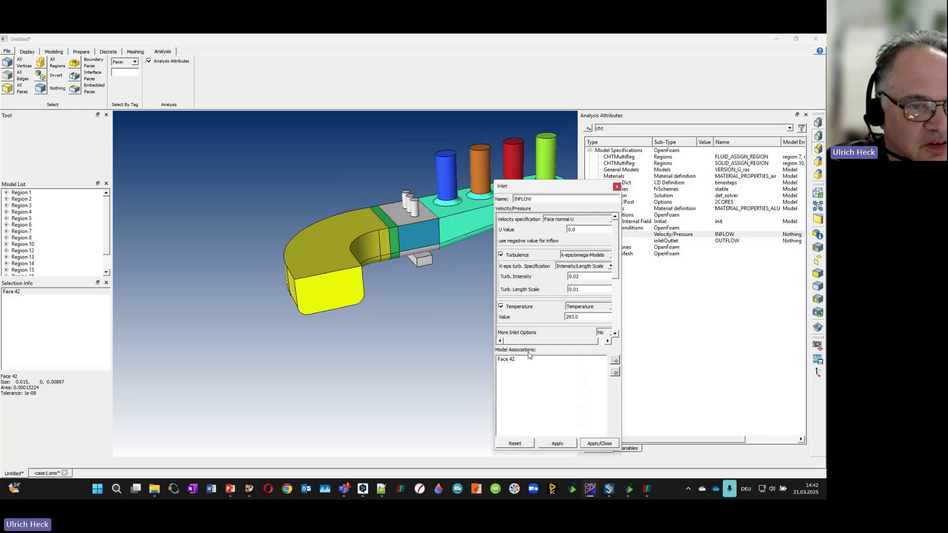
# Step: Set the face-normal U value of the INFLOW condition to -0.1 and apply it
pyautogui.moveTo(581, 229); pyautogui.dragTo(539, 232)
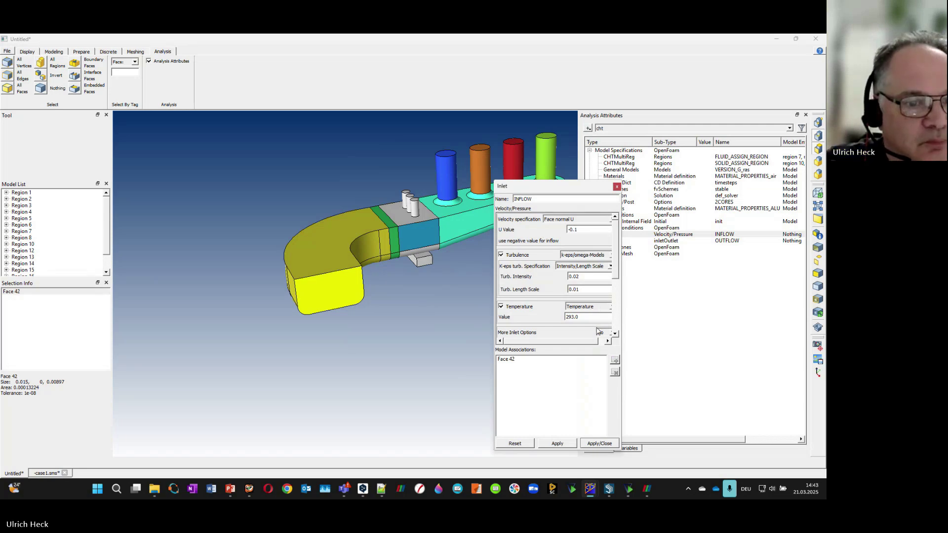
pyautogui.scroll(-1, 620, 249)
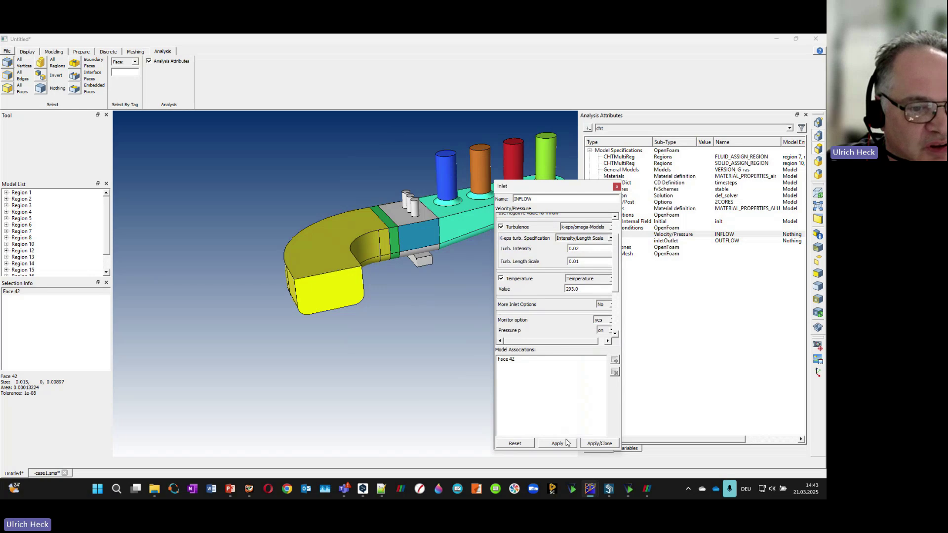
pyautogui.click(600, 443)
# Step: Associate the end faces of the green, red, orange and blue pipes with the OUTFLOW outlet condition and apply it
pyautogui.moveTo(395, 339); pyautogui.dragTo(314, 236)
pyautogui.moveTo(314, 236); pyautogui.dragTo(406, 279, button='middle')
pyautogui.scroll(3, 394, 279)
pyautogui.moveTo(393, 279); pyautogui.dragTo(358, 262)
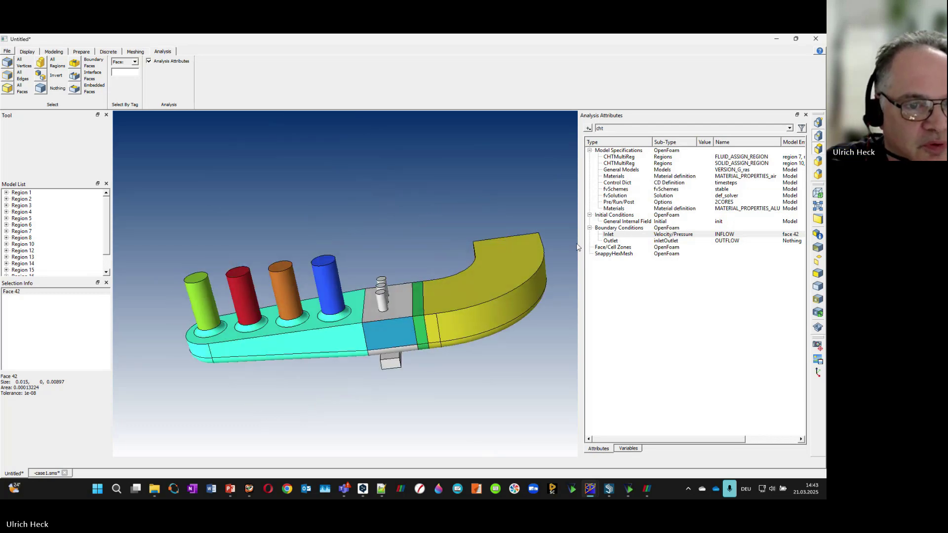
pyautogui.doubleClick(611, 241)
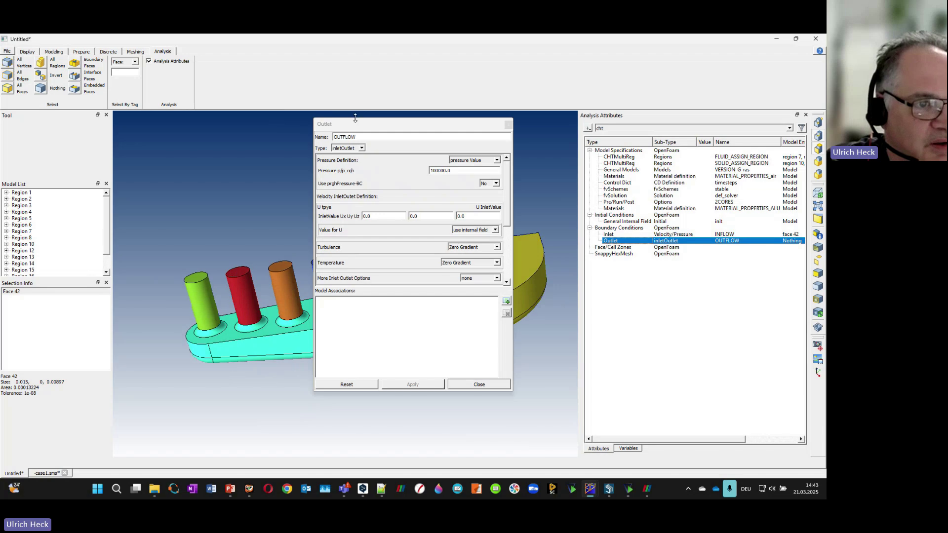
pyautogui.moveTo(355, 125); pyautogui.dragTo(506, 169)
pyautogui.click(196, 277)
pyautogui.click(237, 275)
pyautogui.click(280, 268)
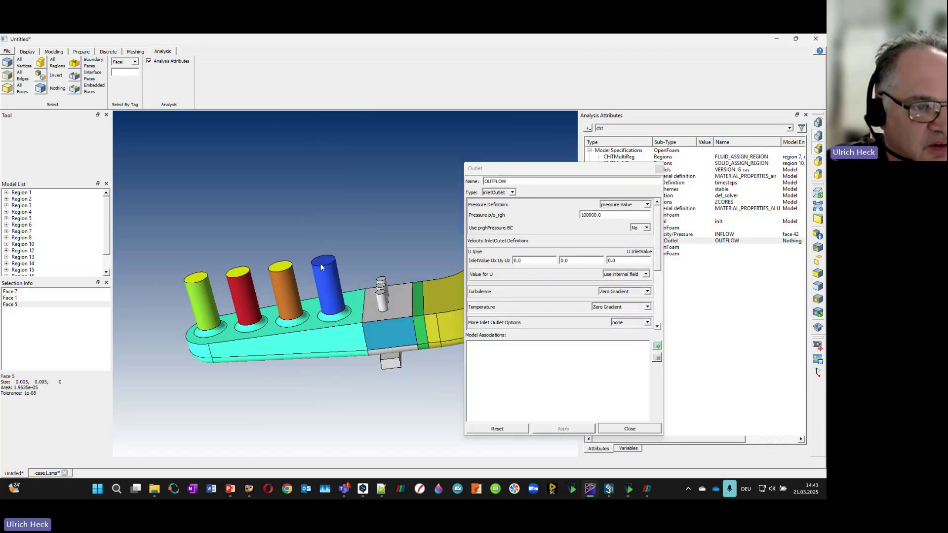
pyautogui.click(320, 263)
pyautogui.click(657, 345)
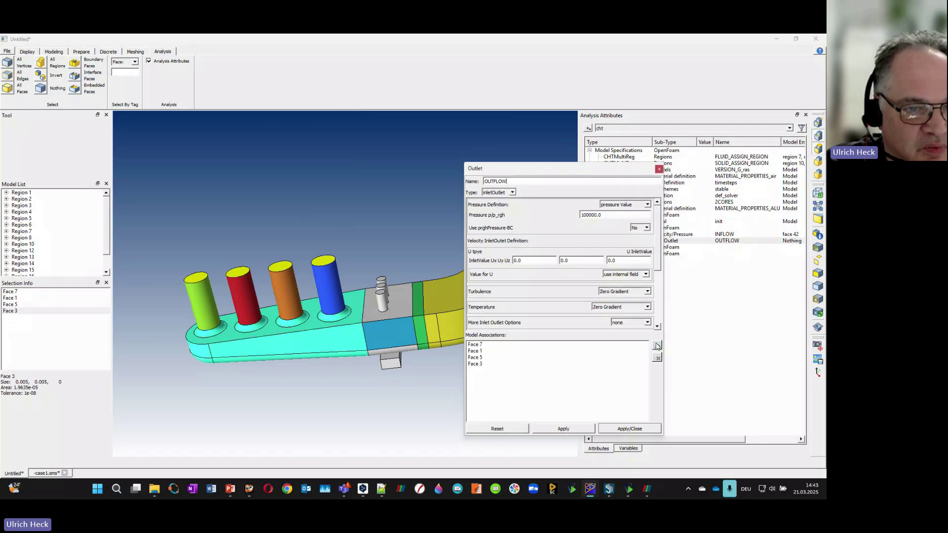
pyautogui.click(637, 429)
# Step: Add a Wall boundary condition named heater on the underside face of the block below the heating element
pyautogui.moveTo(477, 354); pyautogui.dragTo(331, 305, button='middle')
pyautogui.click(330, 306)
pyautogui.moveTo(404, 313)
pyautogui.mouseDown(button='middle')
pyautogui.moveTo(399, 281)
pyautogui.moveTo(397, 309)
pyautogui.mouseUp(button='middle')
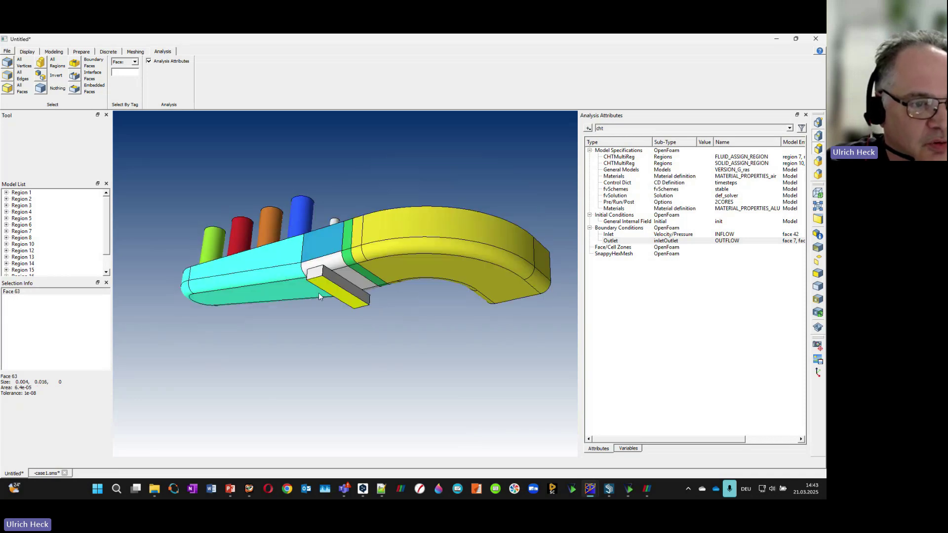
pyautogui.click(615, 228)
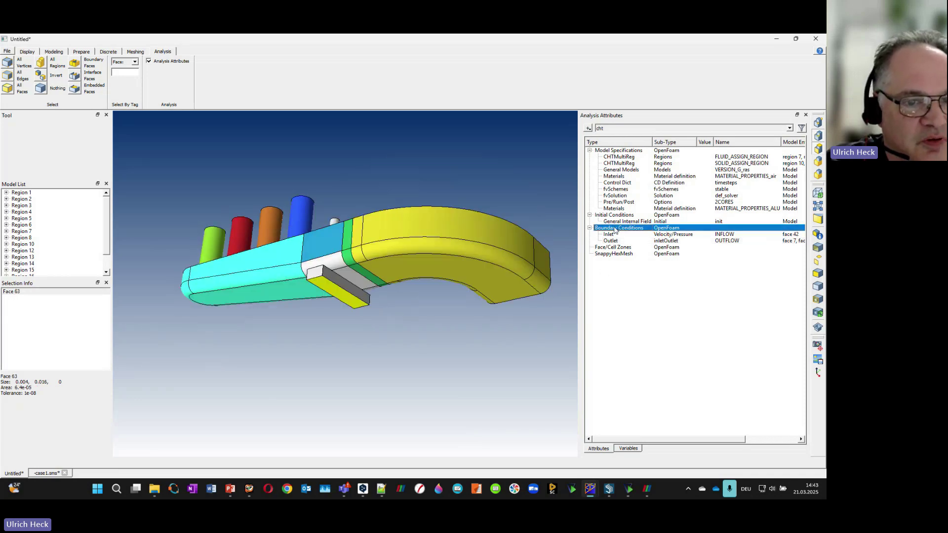
pyautogui.click(588, 128)
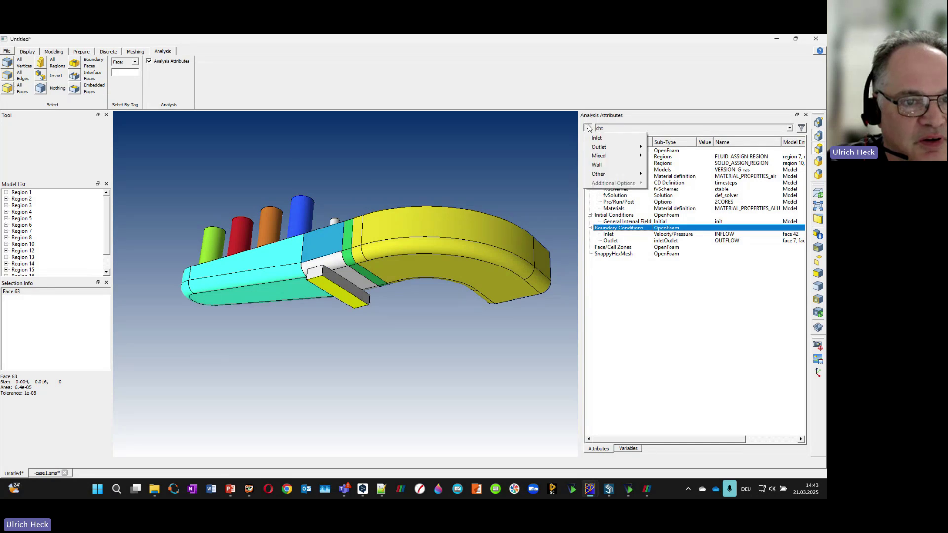
pyautogui.click(597, 164)
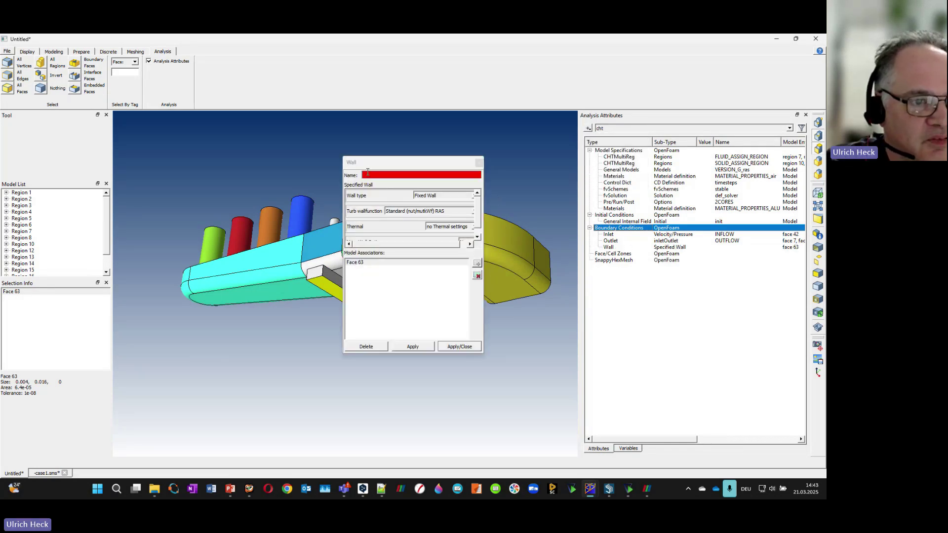
pyautogui.write('heater')
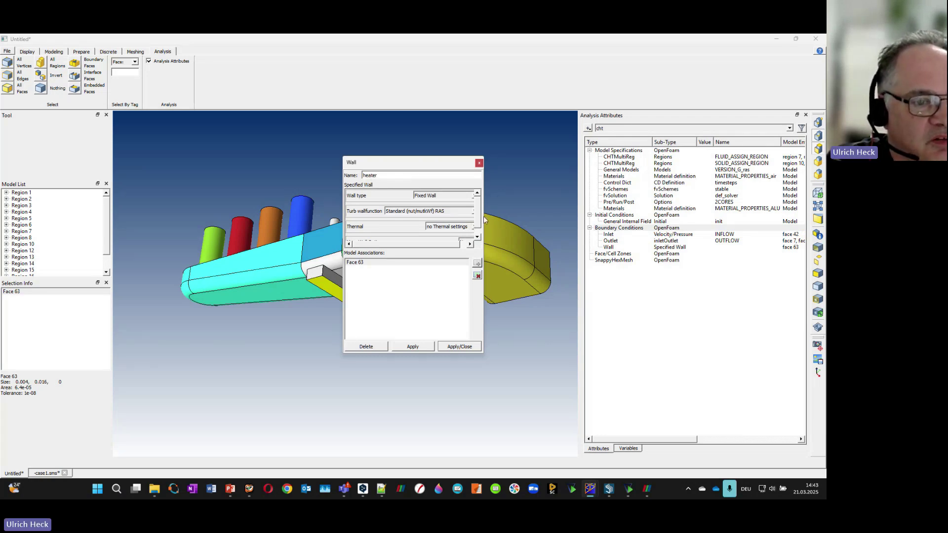
# Step: Enable thermal settings for the heater wall, set its temperature to Fixed with a value of 350, and apply it
pyautogui.moveTo(484, 216); pyautogui.dragTo(500, 228)
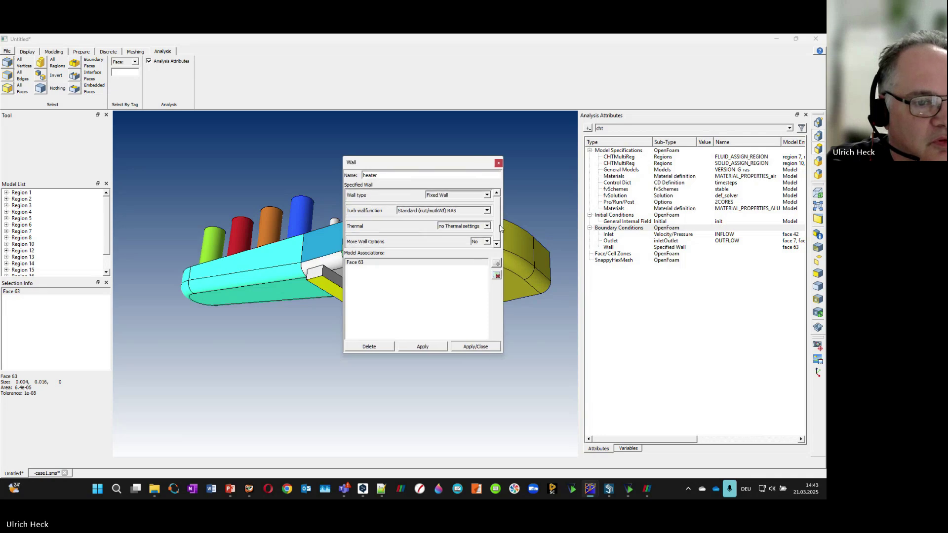
pyautogui.click(487, 226)
pyautogui.click(462, 240)
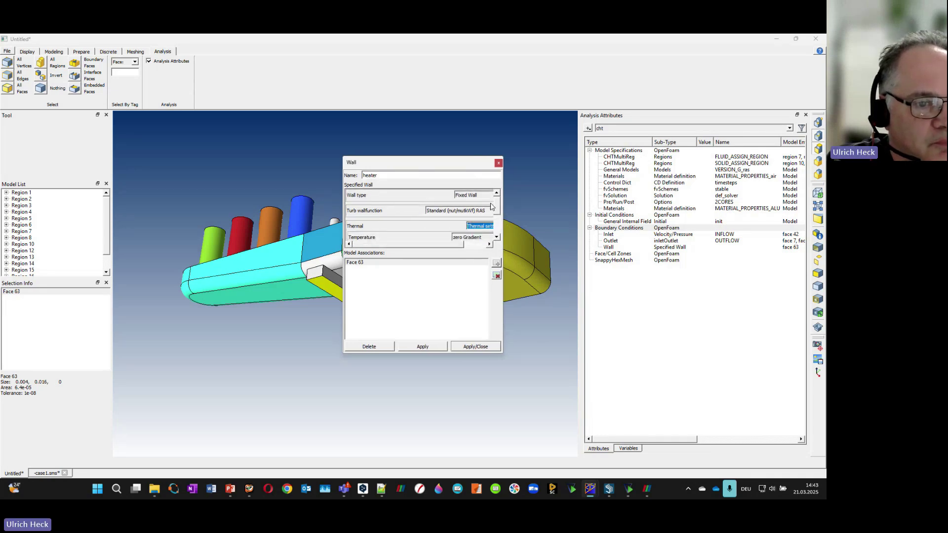
pyautogui.scroll(-2, 496, 210)
pyautogui.moveTo(504, 209); pyautogui.dragTo(538, 209)
pyautogui.click(499, 206)
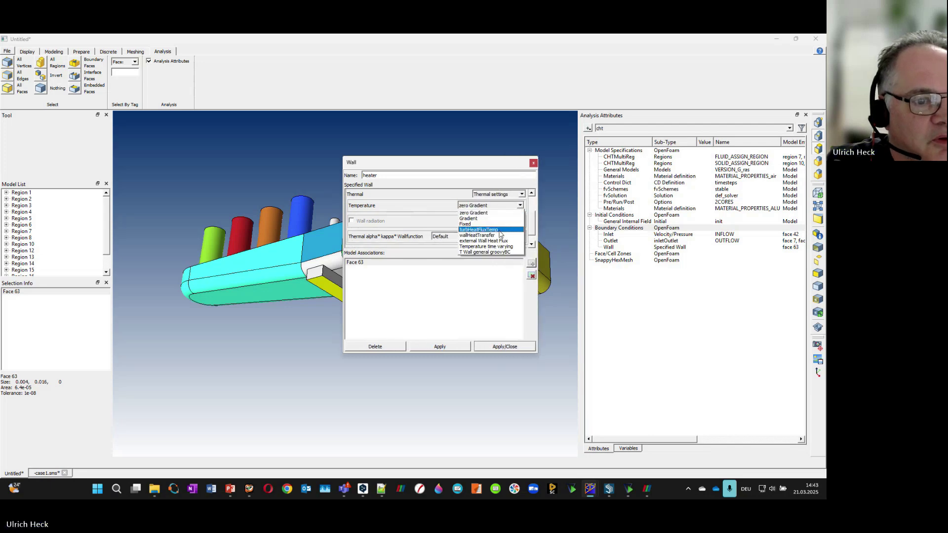
pyautogui.click(470, 235)
pyautogui.moveTo(468, 217); pyautogui.dragTo(390, 210)
pyautogui.write('350')
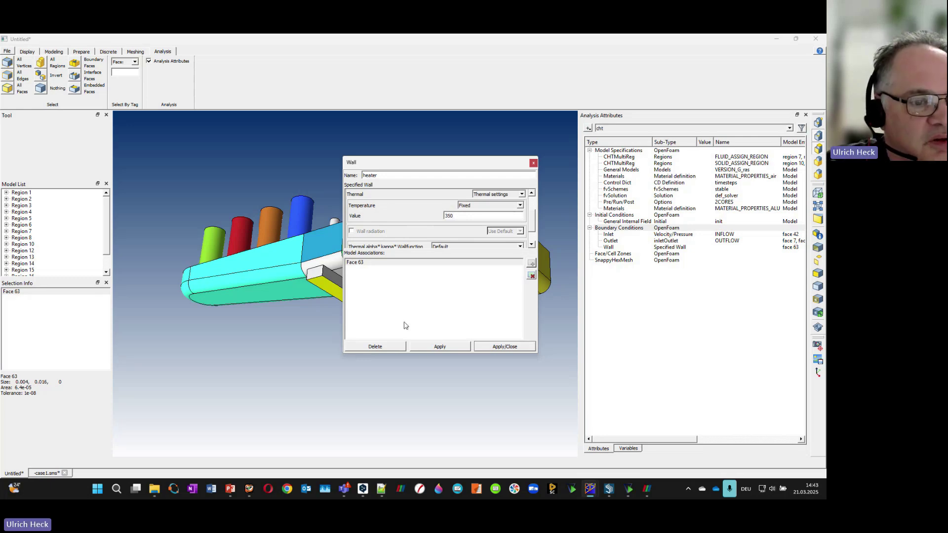
pyautogui.click(493, 346)
pyautogui.moveTo(395, 262); pyautogui.dragTo(436, 345)
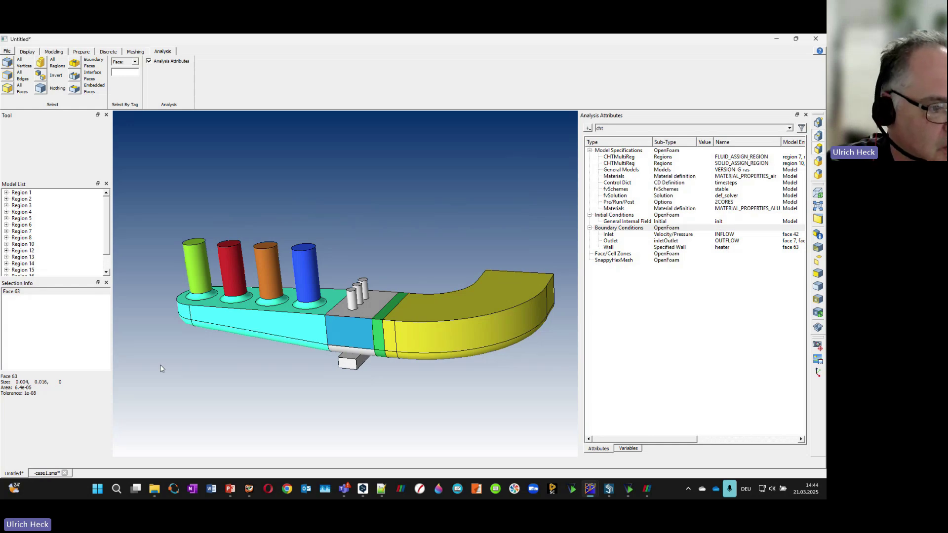
# Step: Start an analysis export from the mesh without saving the mesh, and choose cht as the analysis case
pyautogui.click(45, 474)
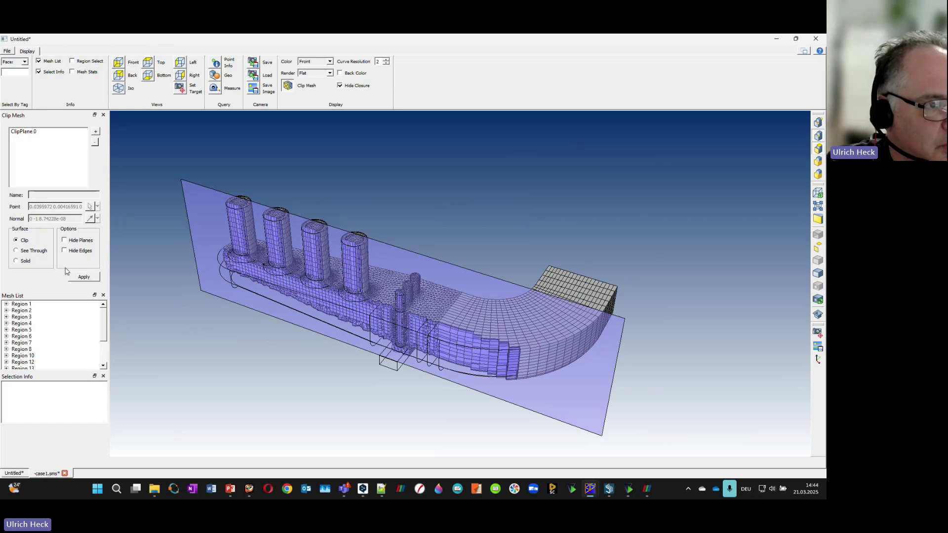
pyautogui.click(7, 51)
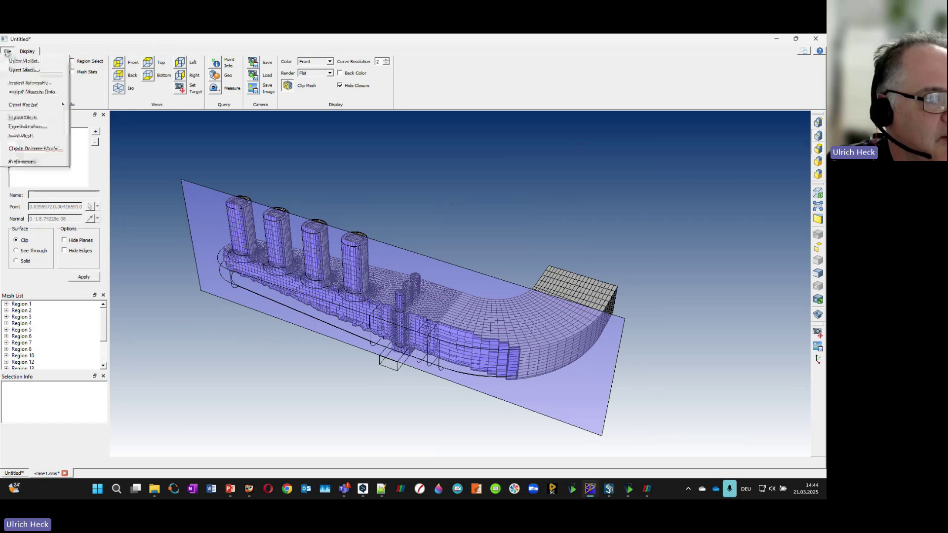
pyautogui.click(34, 129)
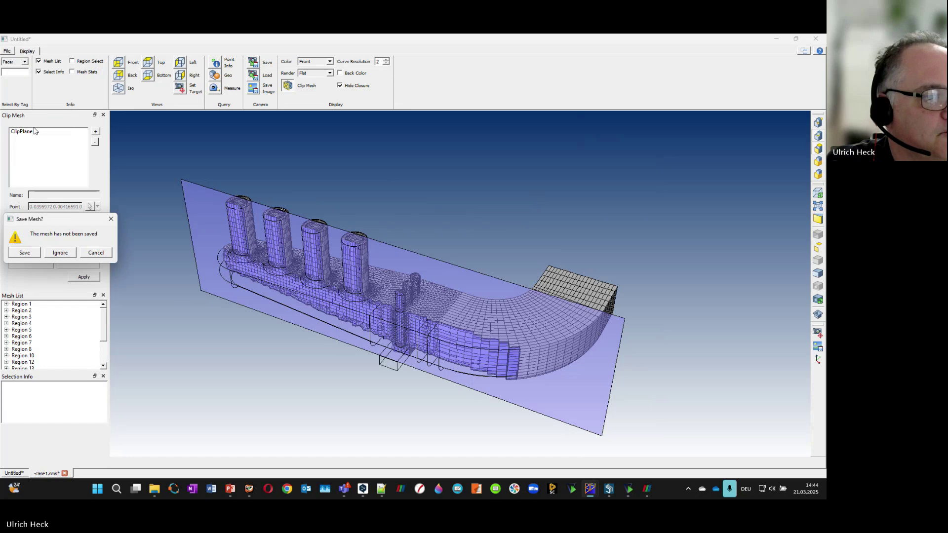
pyautogui.click(60, 254)
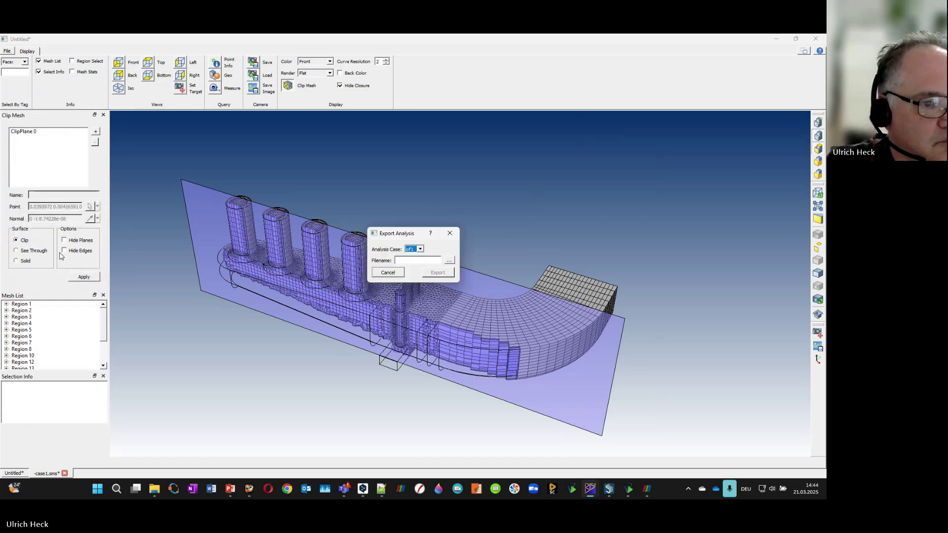
pyautogui.click(415, 249)
pyautogui.click(418, 263)
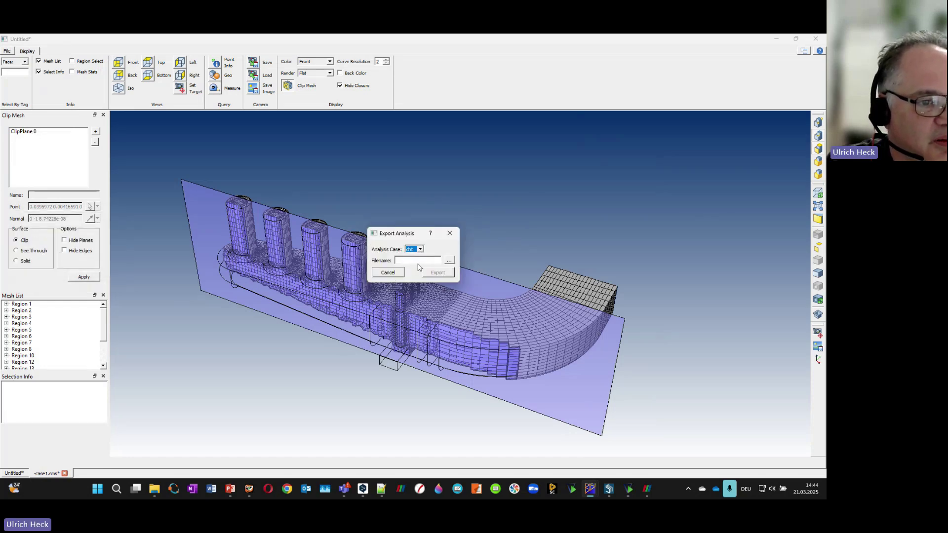
# Step: Create a new folder named cht inside the webinar directory for the export file
pyautogui.click(449, 262)
pyautogui.rightClick(106, 203)
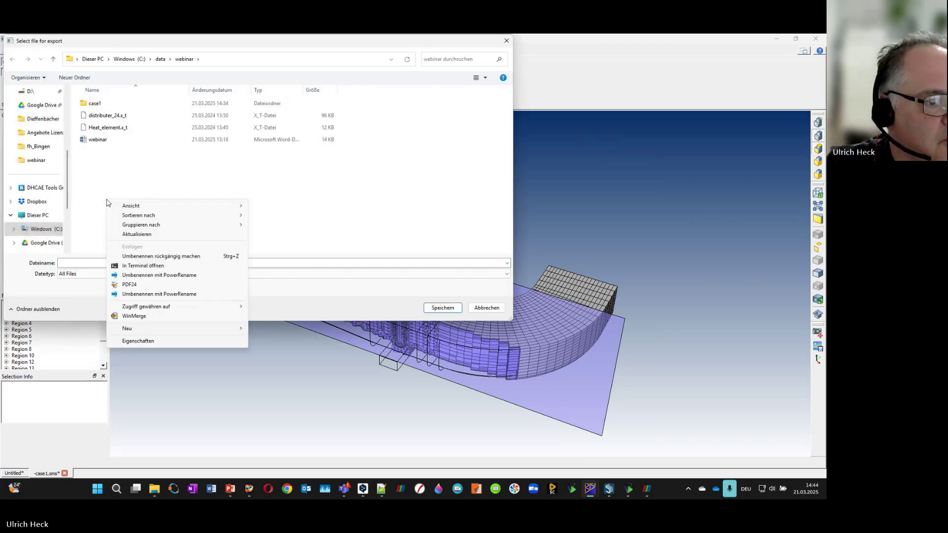
pyautogui.moveTo(151, 329)
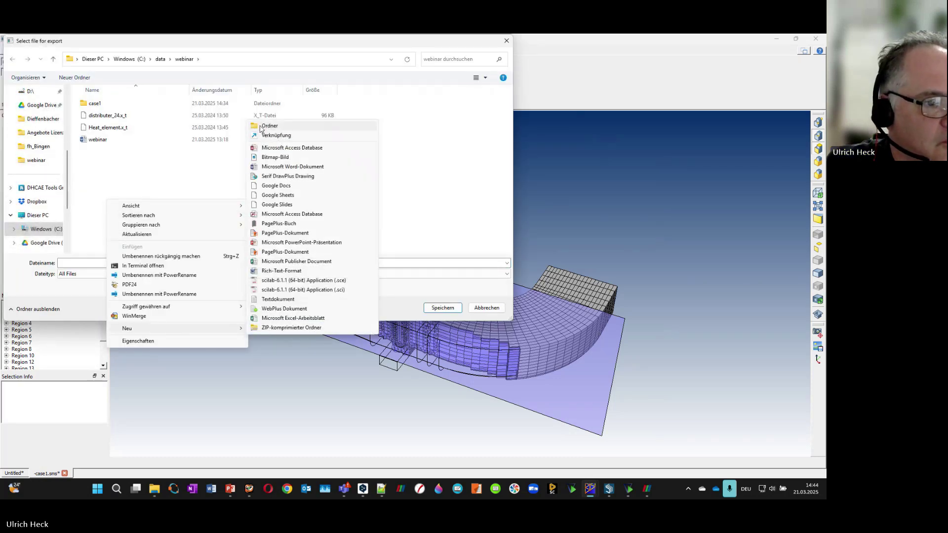
pyautogui.click(294, 126)
pyautogui.write('cht')
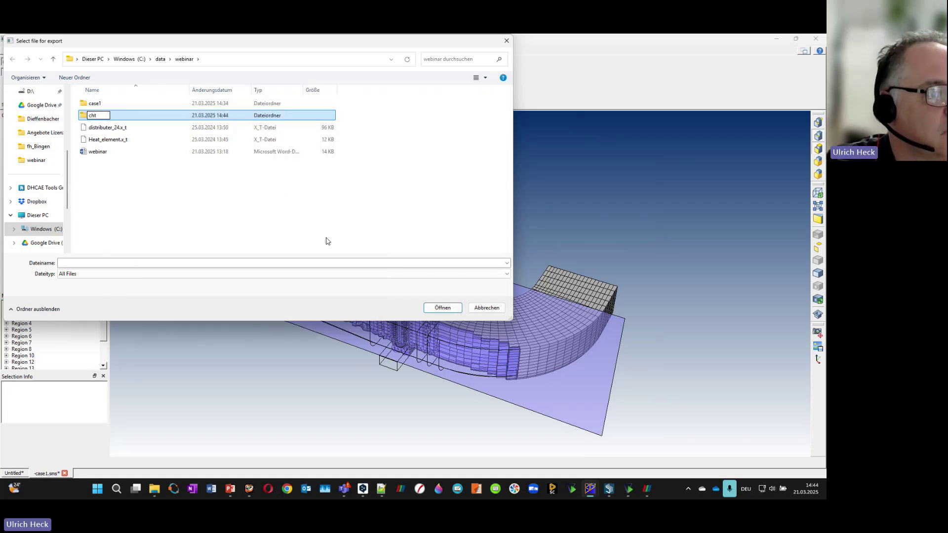
pyautogui.press('Return')
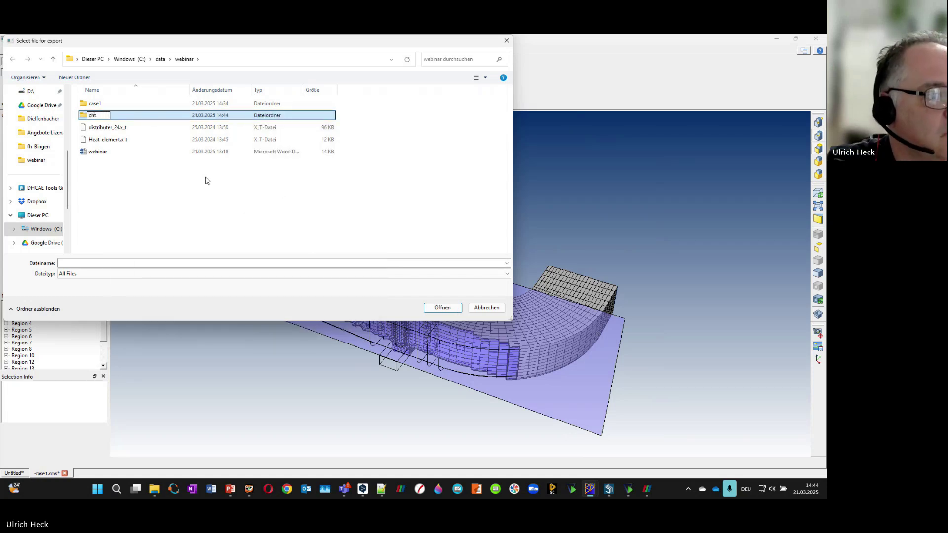
# Step: Export the cht analysis into the new cht folder under the file name test.txt
pyautogui.doubleClick(151, 119)
pyautogui.click(81, 278)
pyautogui.write('test.txt')
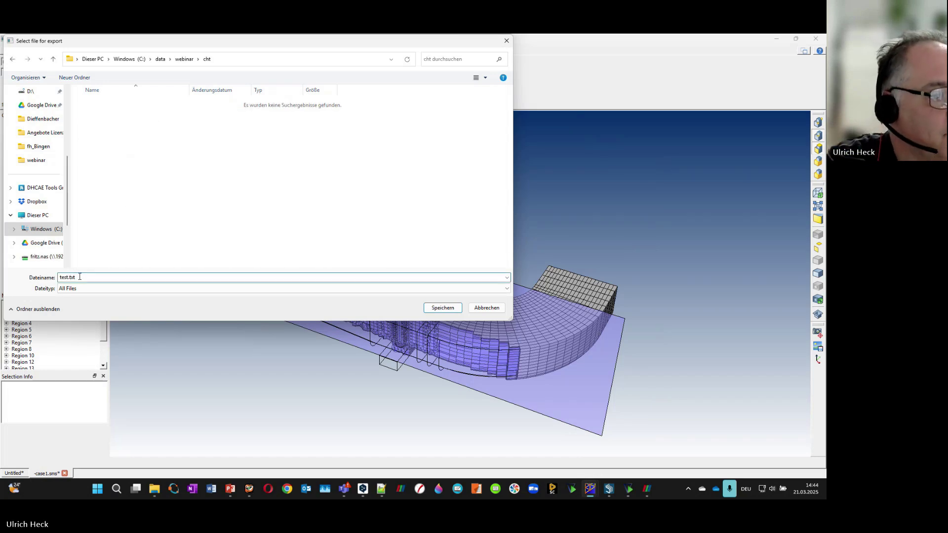
pyautogui.press('Return')
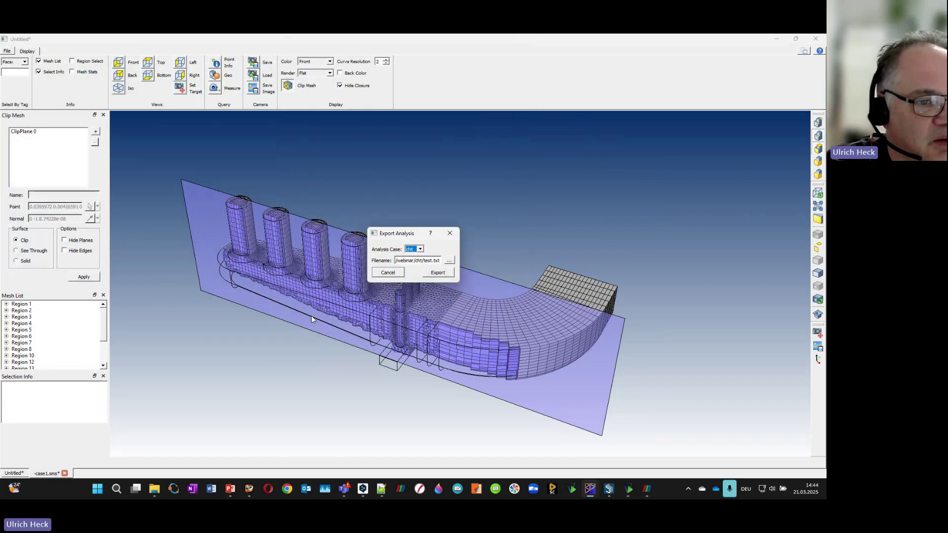
pyautogui.click(430, 273)
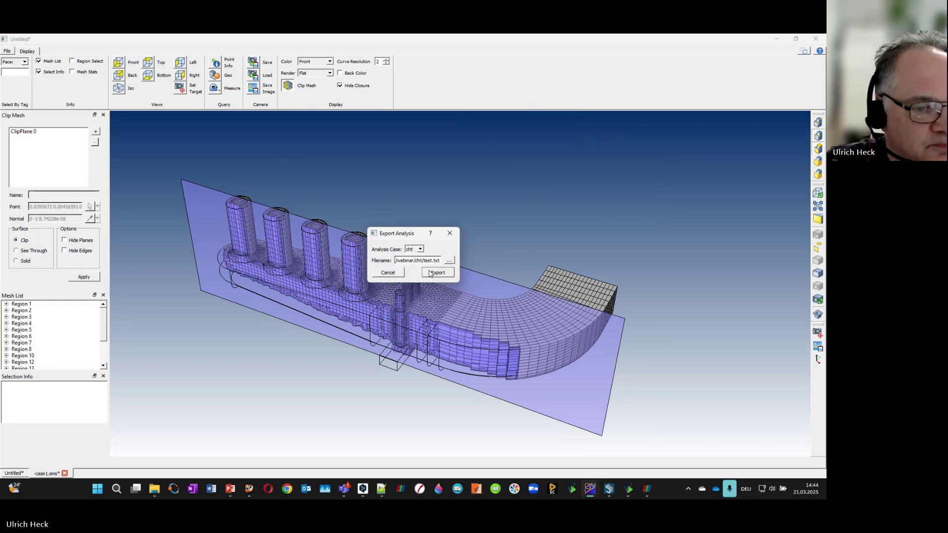
# Step: Switch to RunGui and change its OpenFOAM version to OpenFOAM-v2406 in a new instance
pyautogui.click(628, 489)
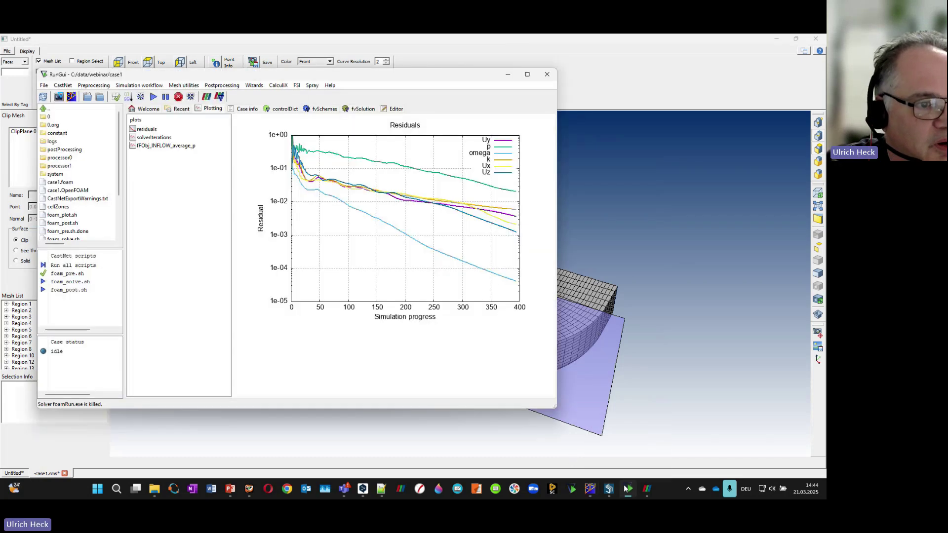
pyautogui.click(45, 86)
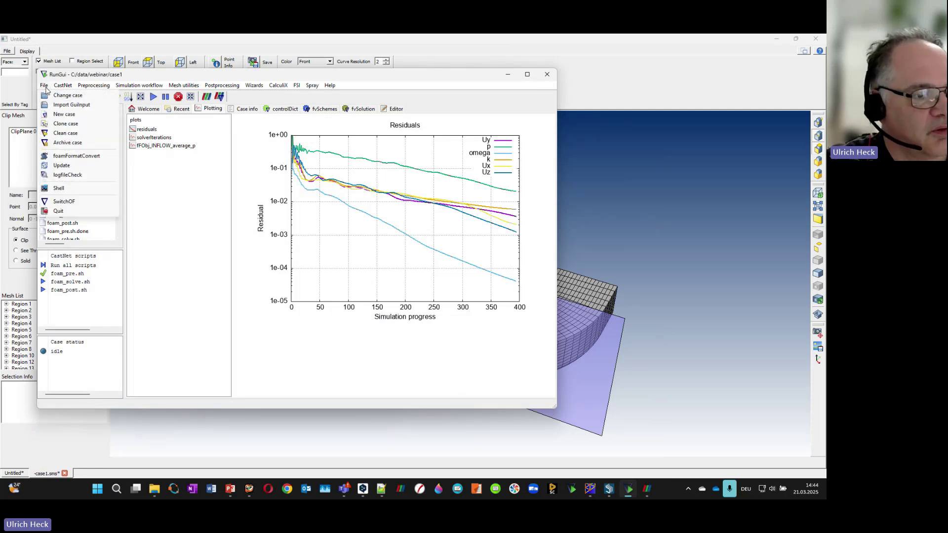
pyautogui.click(77, 203)
pyautogui.click(175, 150)
pyautogui.click(148, 163)
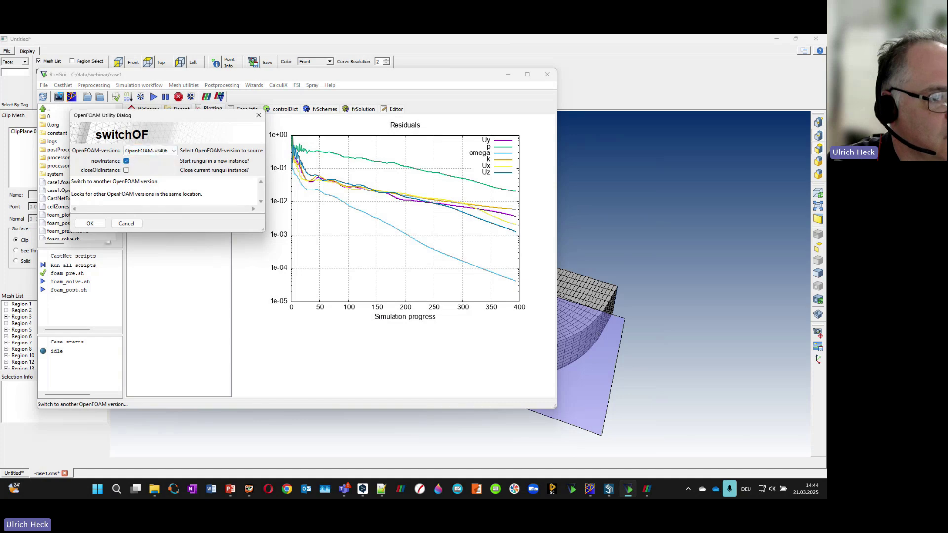
pyautogui.click(91, 223)
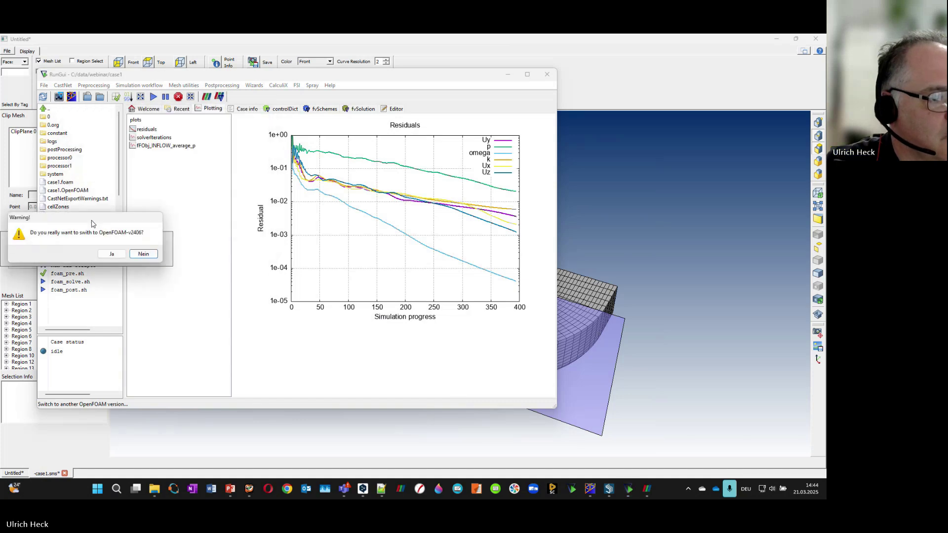
pyautogui.click(112, 254)
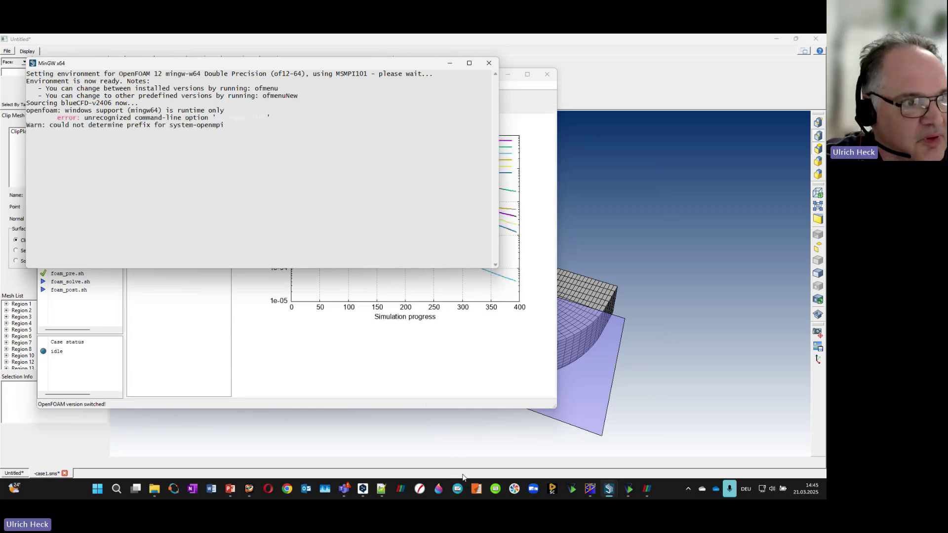
# Step: Check the CastNet console for the cht export warnings, move it aside, and bring the new RunGui window forward
pyautogui.moveTo(630, 491)
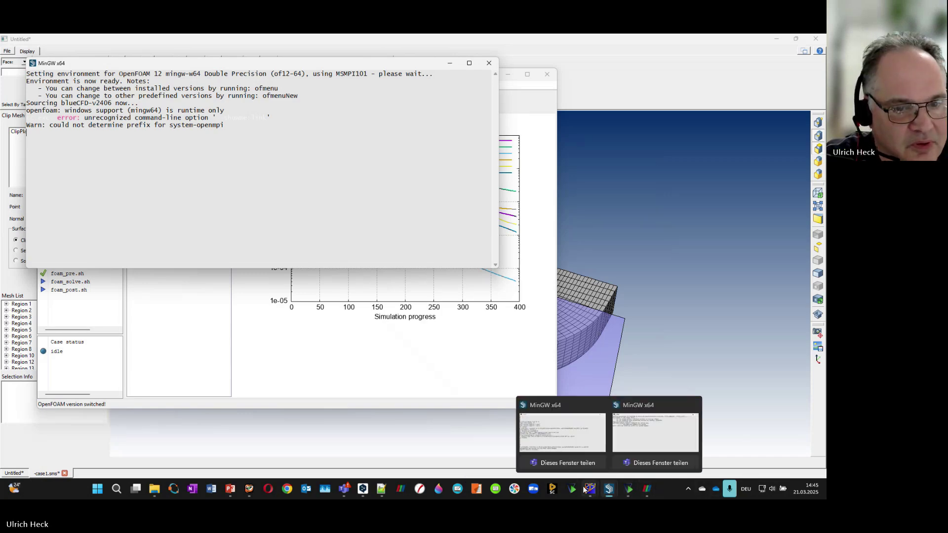
pyautogui.moveTo(591, 488)
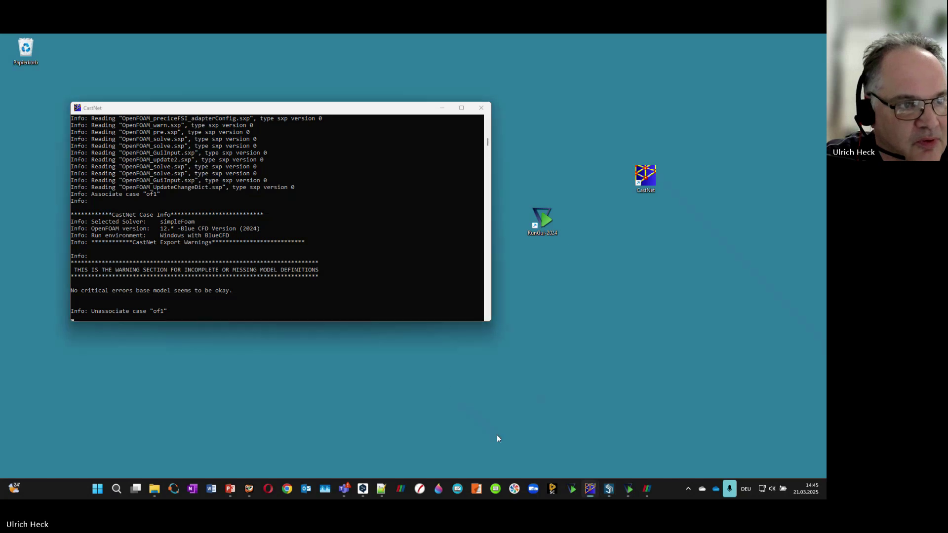
pyautogui.click(496, 435)
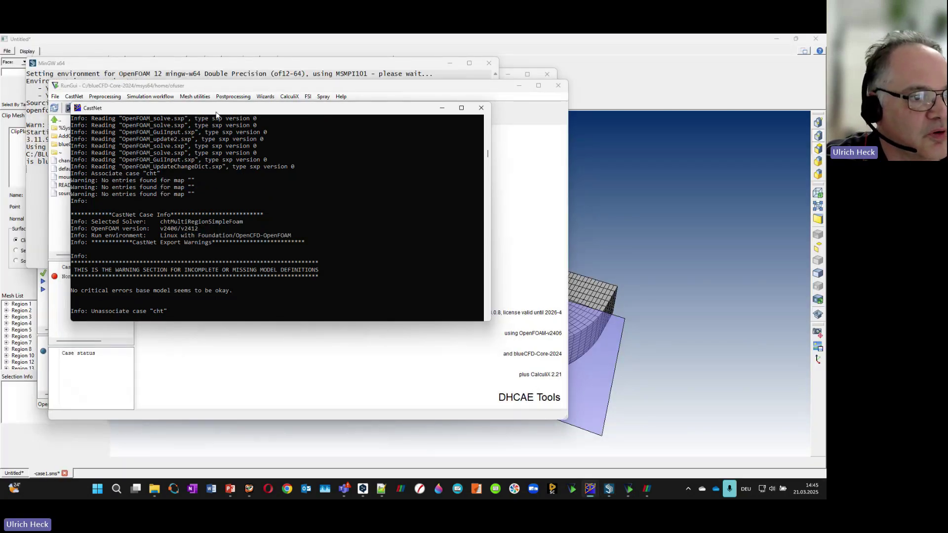
pyautogui.moveTo(216, 114); pyautogui.dragTo(681, 281)
pyautogui.click(448, 224)
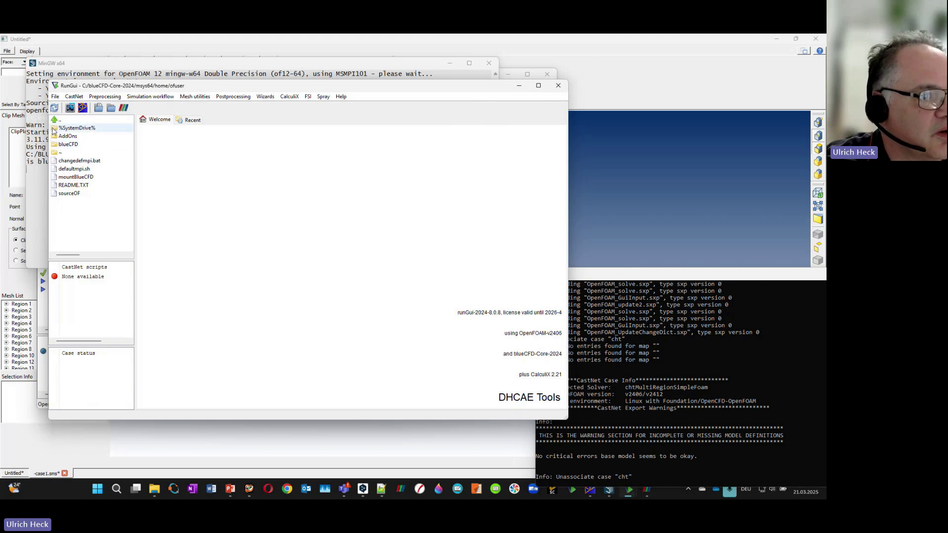
# Step: Import the GuiInput case file from the C:\data\webinar\cht folder into RunGui
pyautogui.click(55, 97)
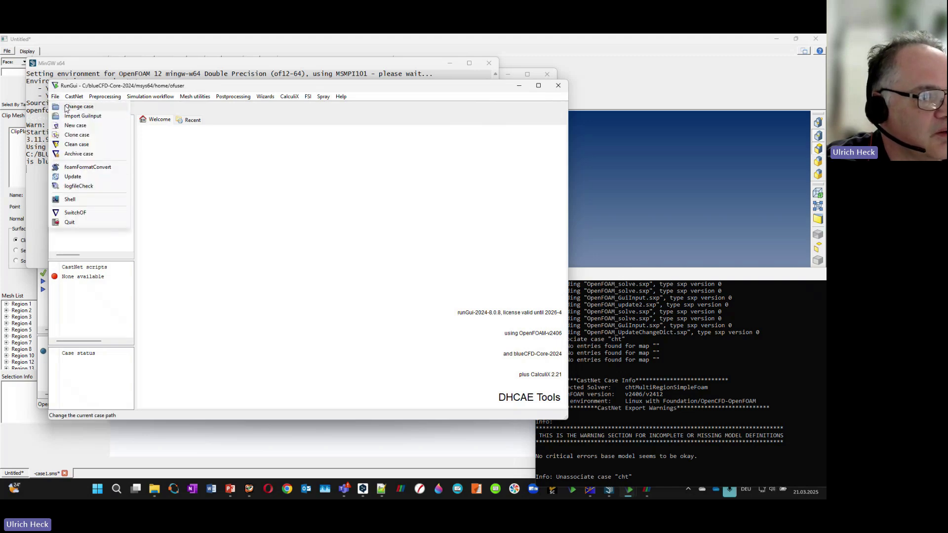
pyautogui.click(73, 117)
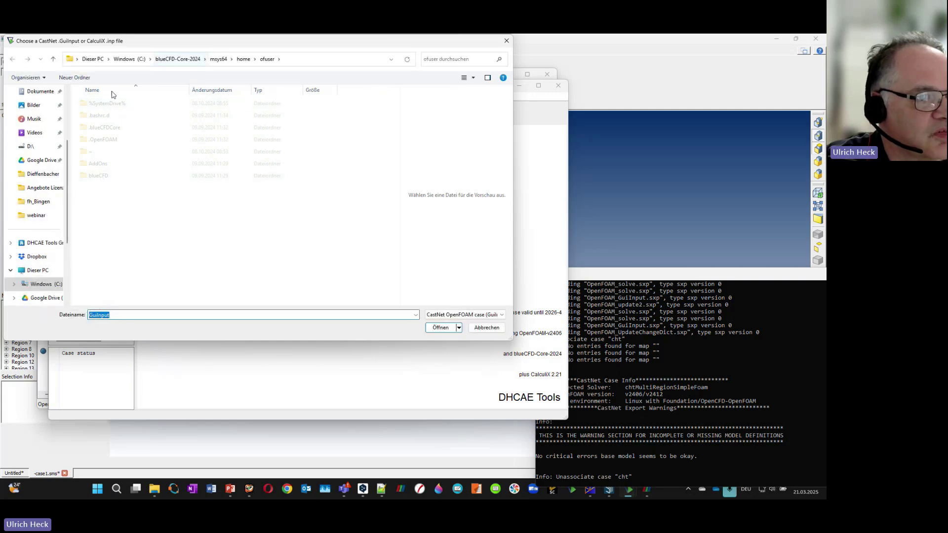
pyautogui.click(45, 284)
pyautogui.doubleClick(98, 152)
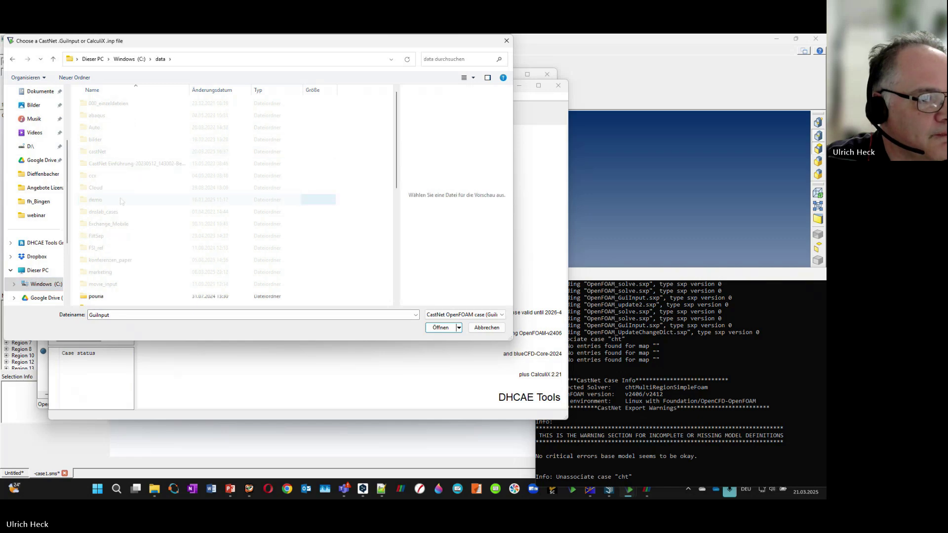
pyautogui.scroll(-5, 168, 267)
pyautogui.scroll(-1, 168, 267)
pyautogui.doubleClick(144, 289)
pyautogui.doubleClick(94, 116)
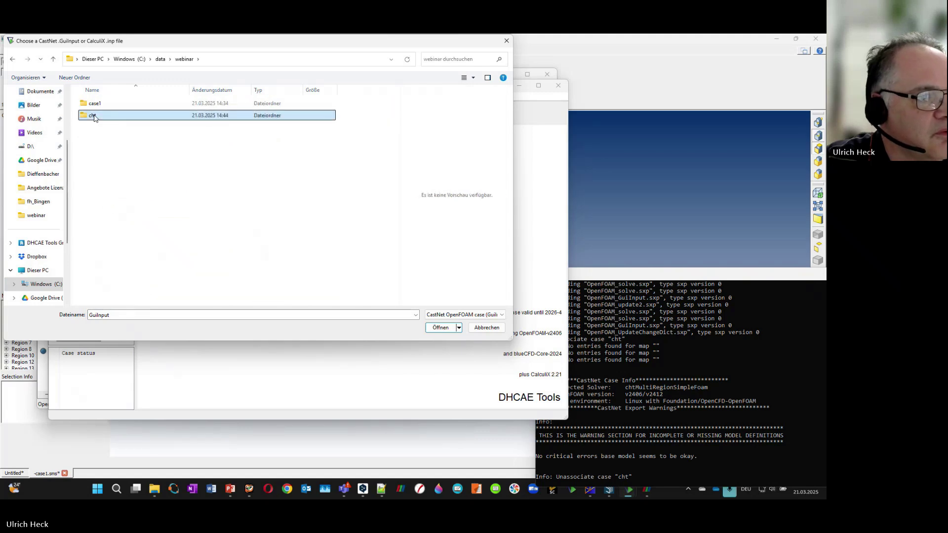
pyautogui.click(440, 328)
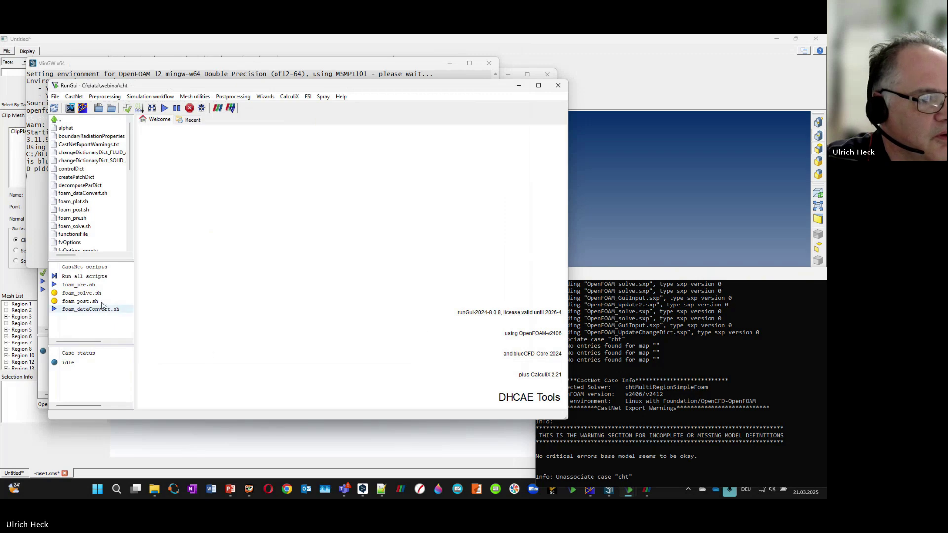
# Step: Run the foam_pre.sh preprocessing script and inspect the case's system and 0 folders
pyautogui.doubleClick(92, 286)
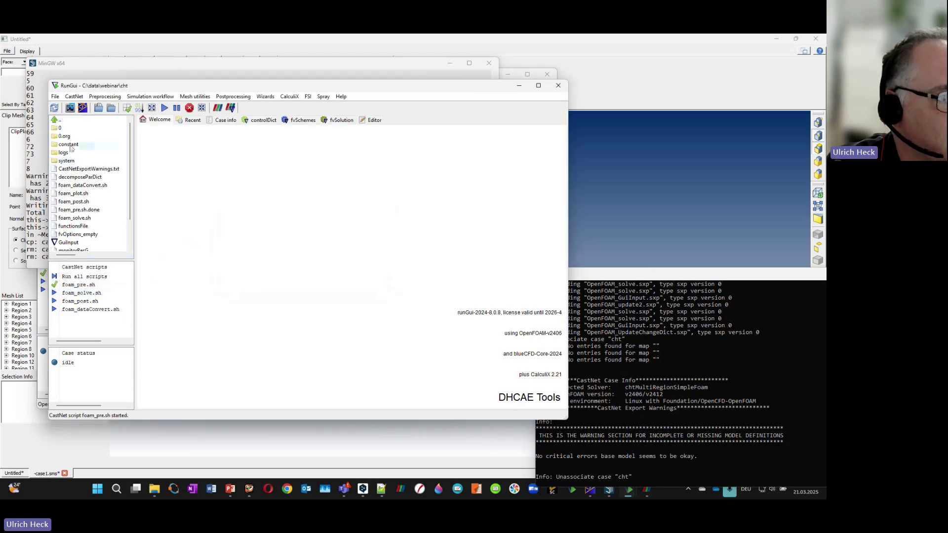
pyautogui.doubleClick(75, 161)
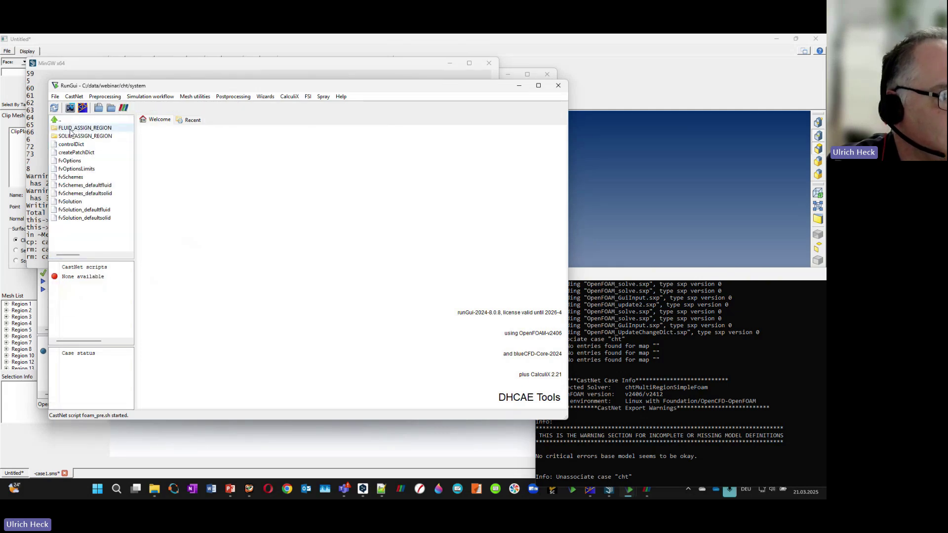
pyautogui.doubleClick(60, 121)
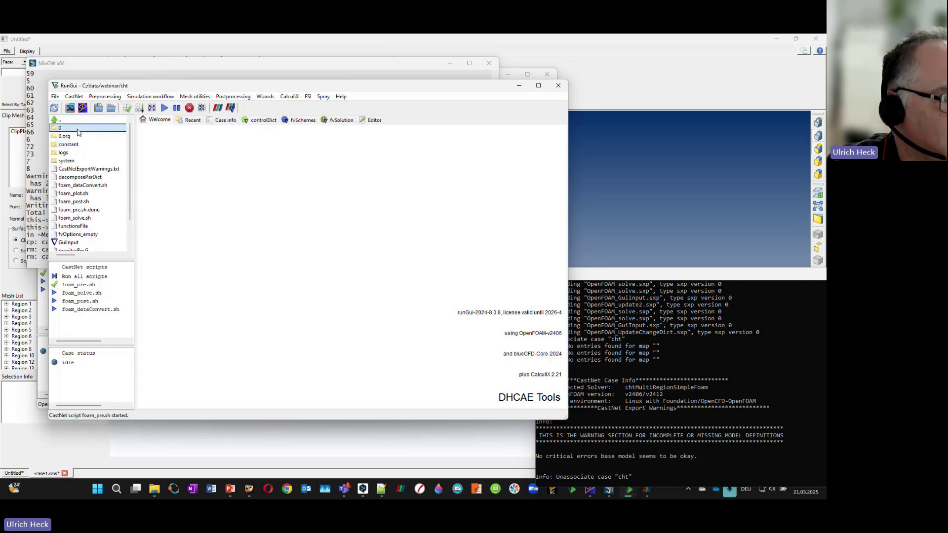
pyautogui.doubleClick(77, 128)
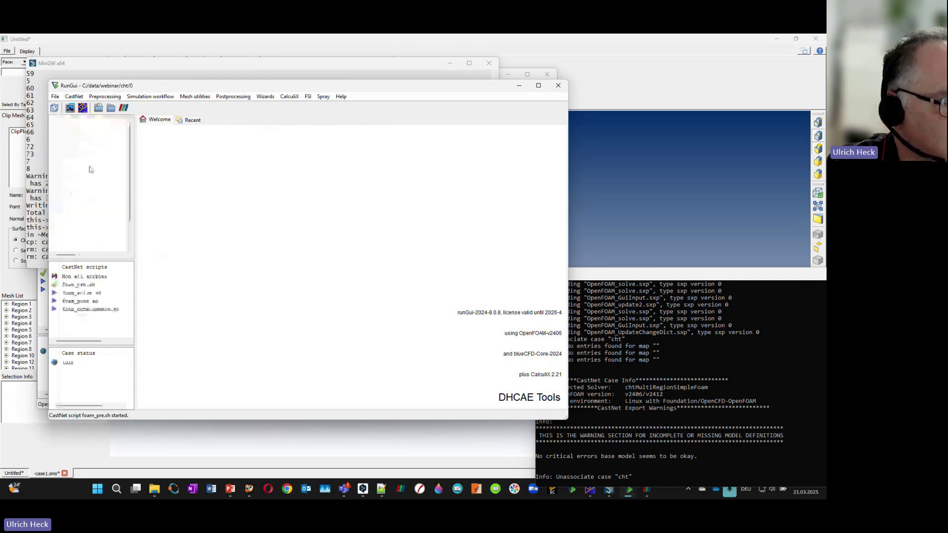
# Step: Start the solver with foam_solve.sh and monitor the residuals, average outflow temperature and average inflow pressure plots
pyautogui.doubleClick(84, 293)
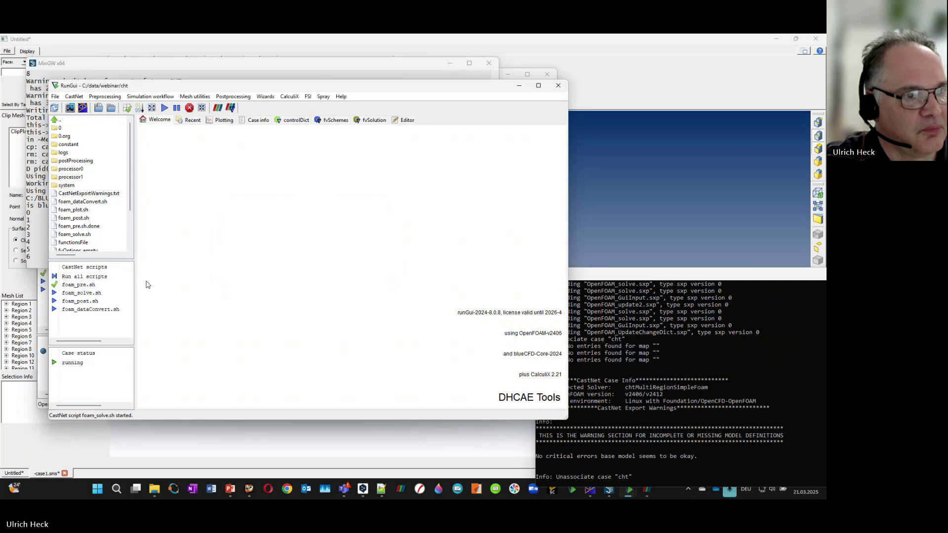
pyautogui.click(220, 123)
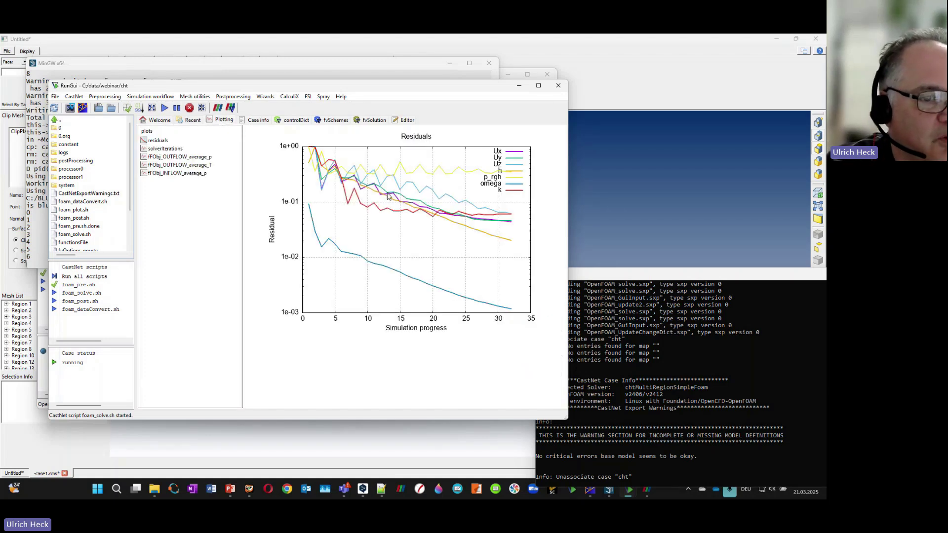
pyautogui.click(186, 166)
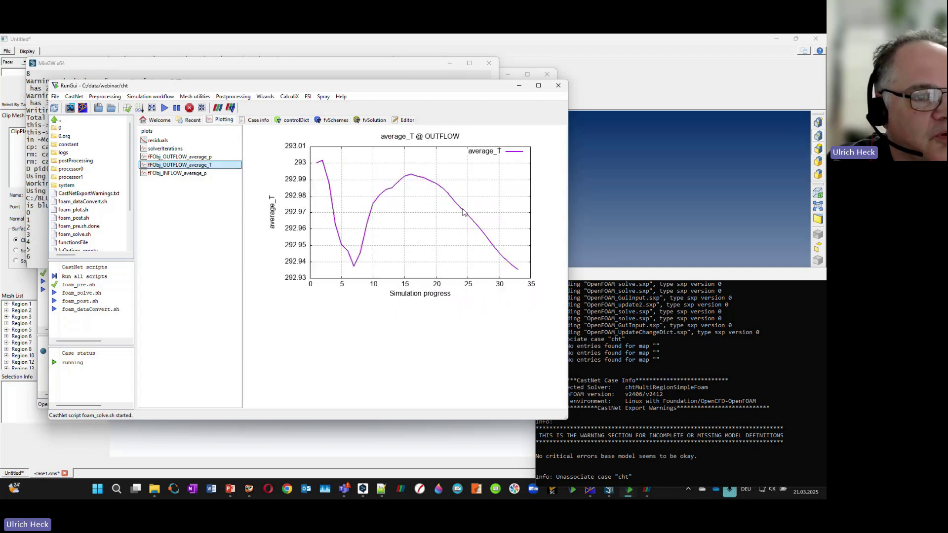
pyautogui.click(182, 174)
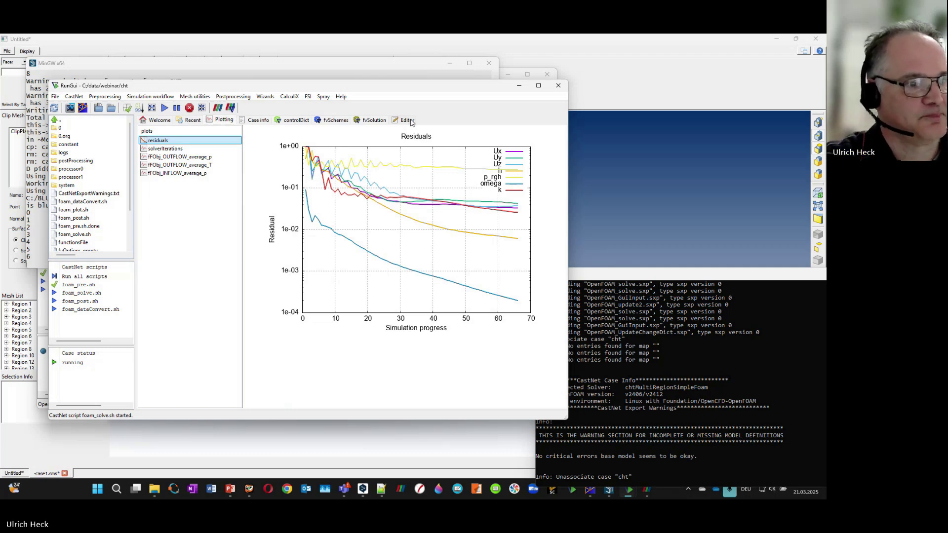
pyautogui.click(174, 173)
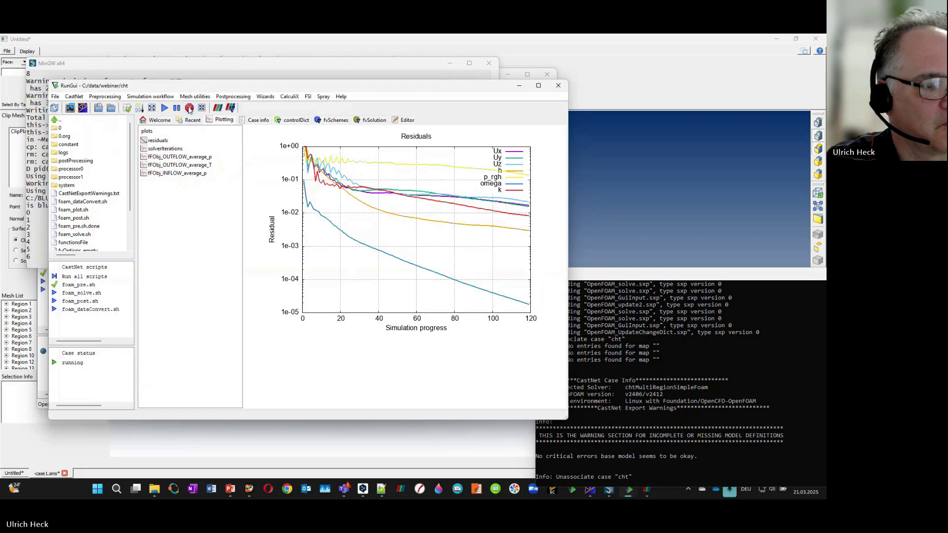
# Step: Kill the running chtMultiRegionSimpleFoam.exe solver
pyautogui.click(190, 108)
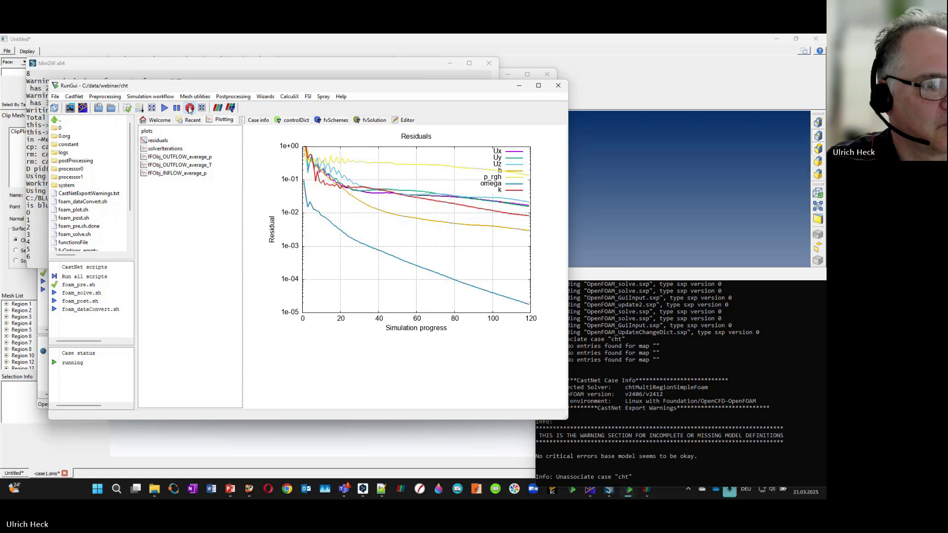
pyautogui.click(189, 108)
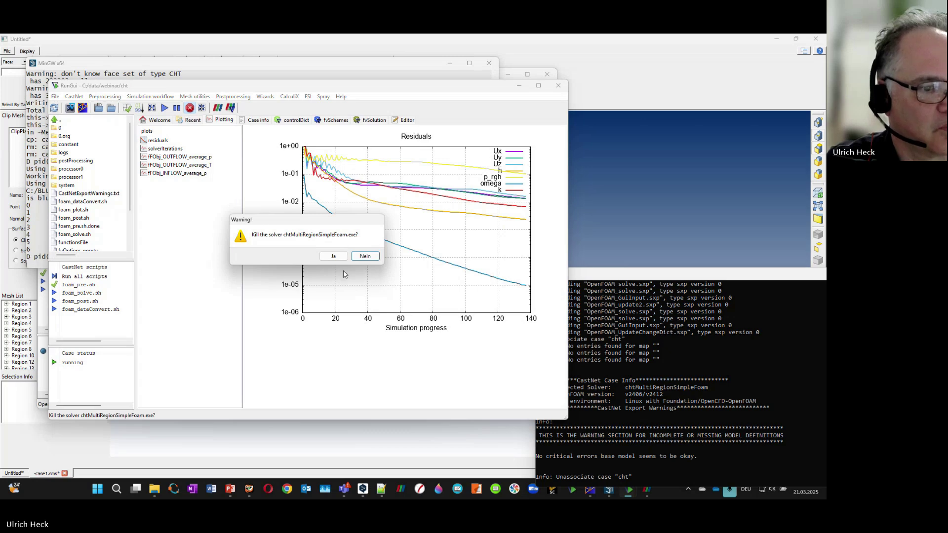
pyautogui.click(330, 259)
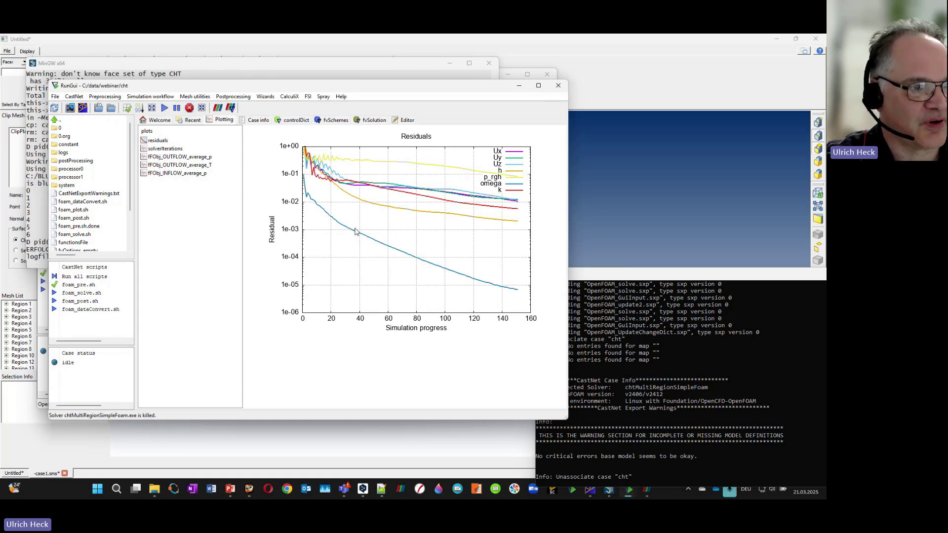
# Step: Minimize both RunGui windows and the CastNet main window, and move the CastNet console aside
pyautogui.click(518, 88)
pyautogui.click(507, 79)
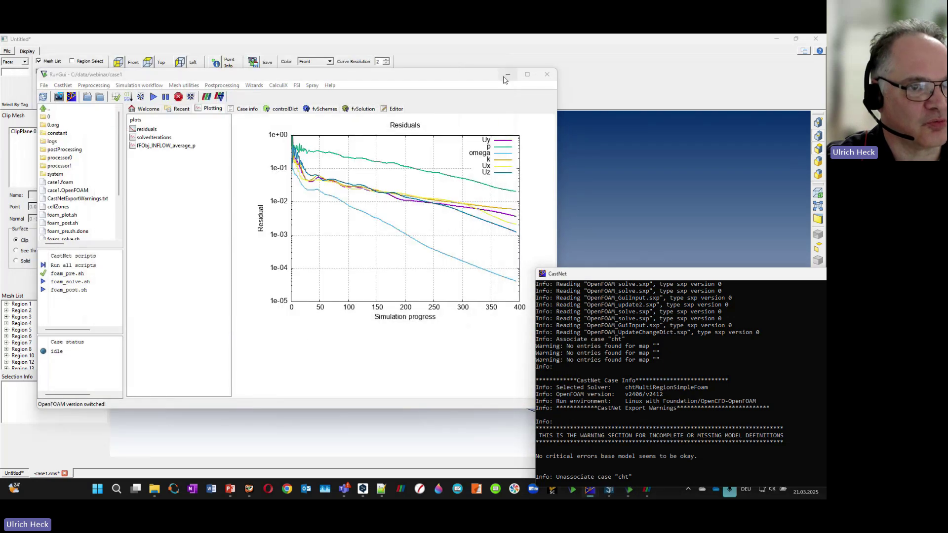
pyautogui.click(506, 79)
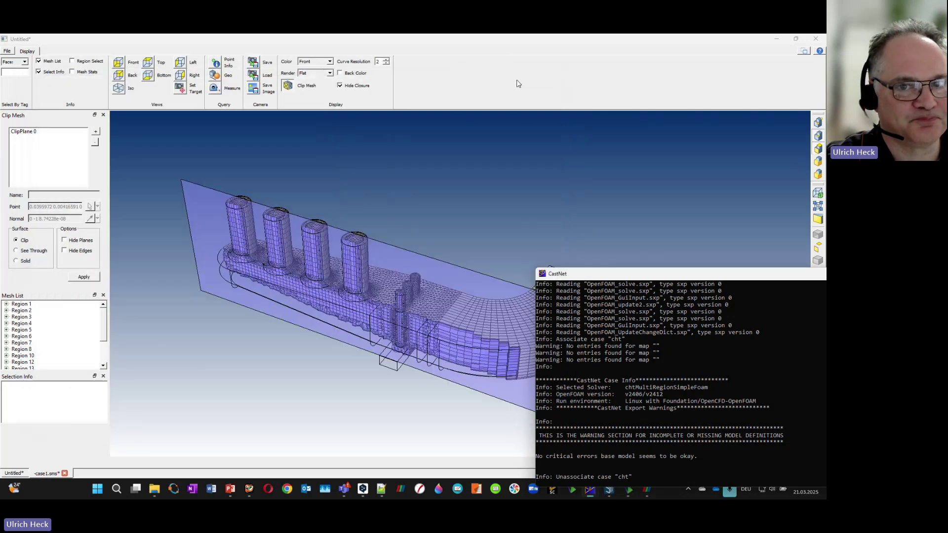
pyautogui.click(775, 39)
pyautogui.moveTo(700, 275); pyautogui.dragTo(826, 297)
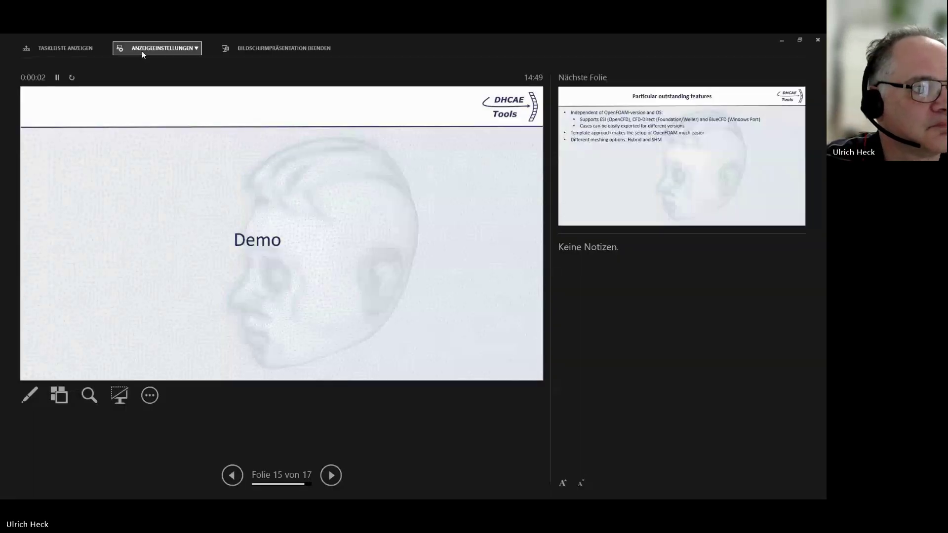
# Step: In the PowerPoint slide show, swap the presenter view with the presentation display and advance to the slide "Particular outstanding features"
pyautogui.click(141, 52)
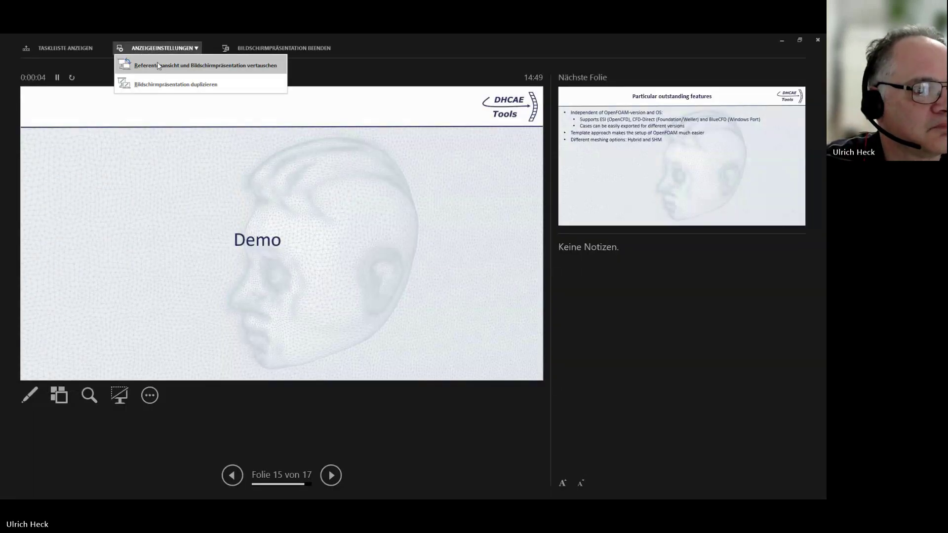
pyautogui.click(157, 64)
pyautogui.click(193, 195)
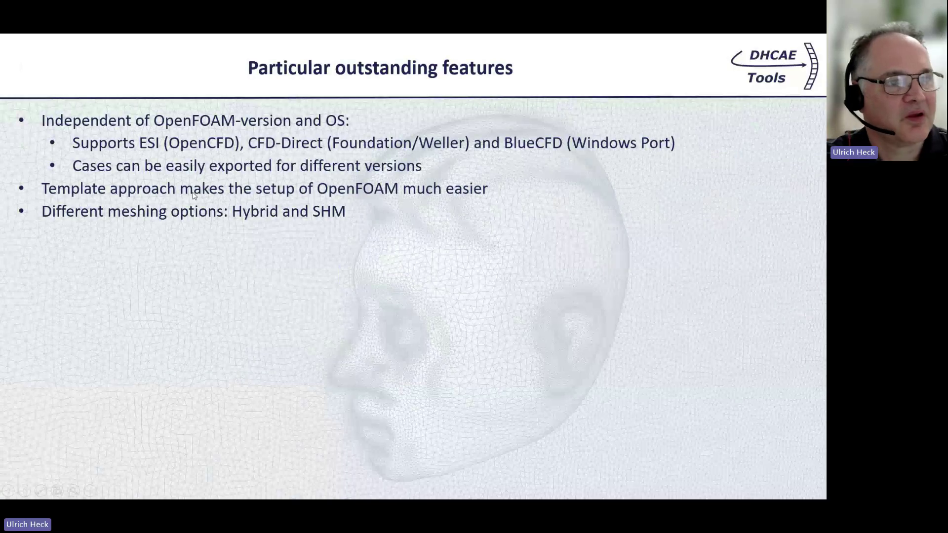